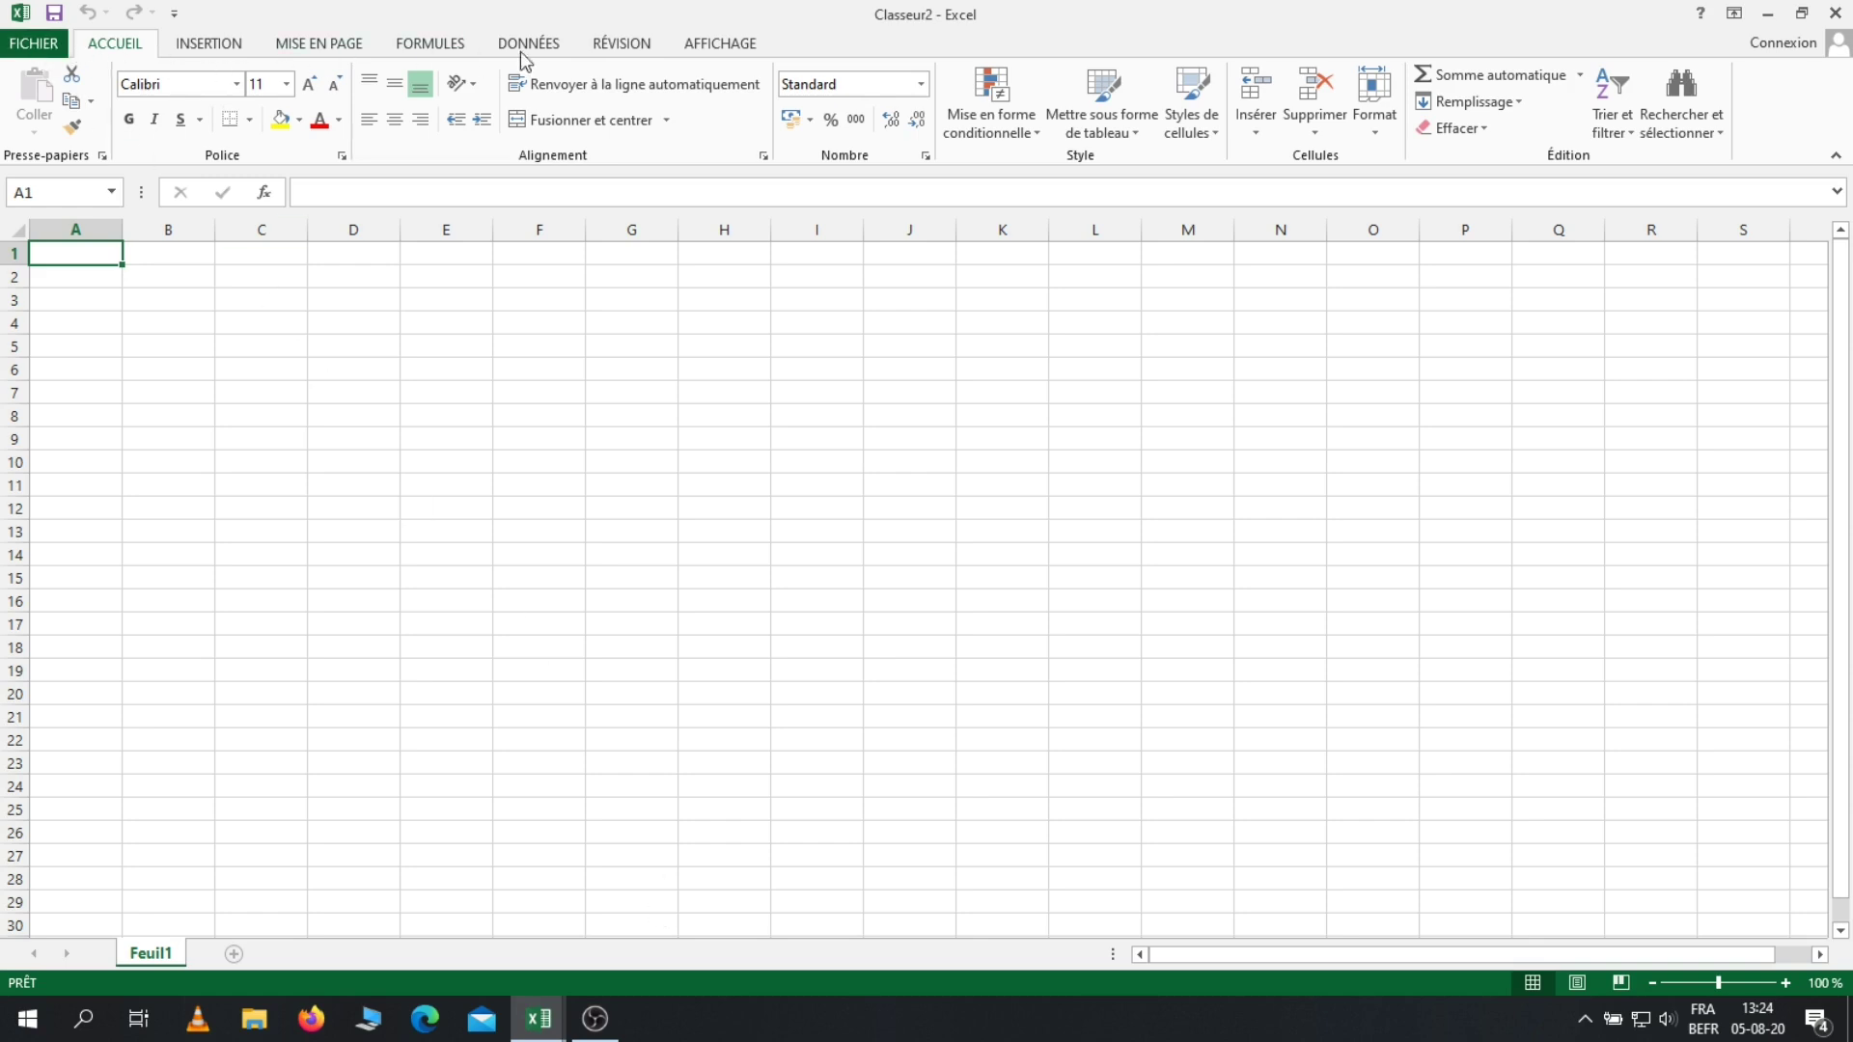
click(314, 43)
click(413, 44)
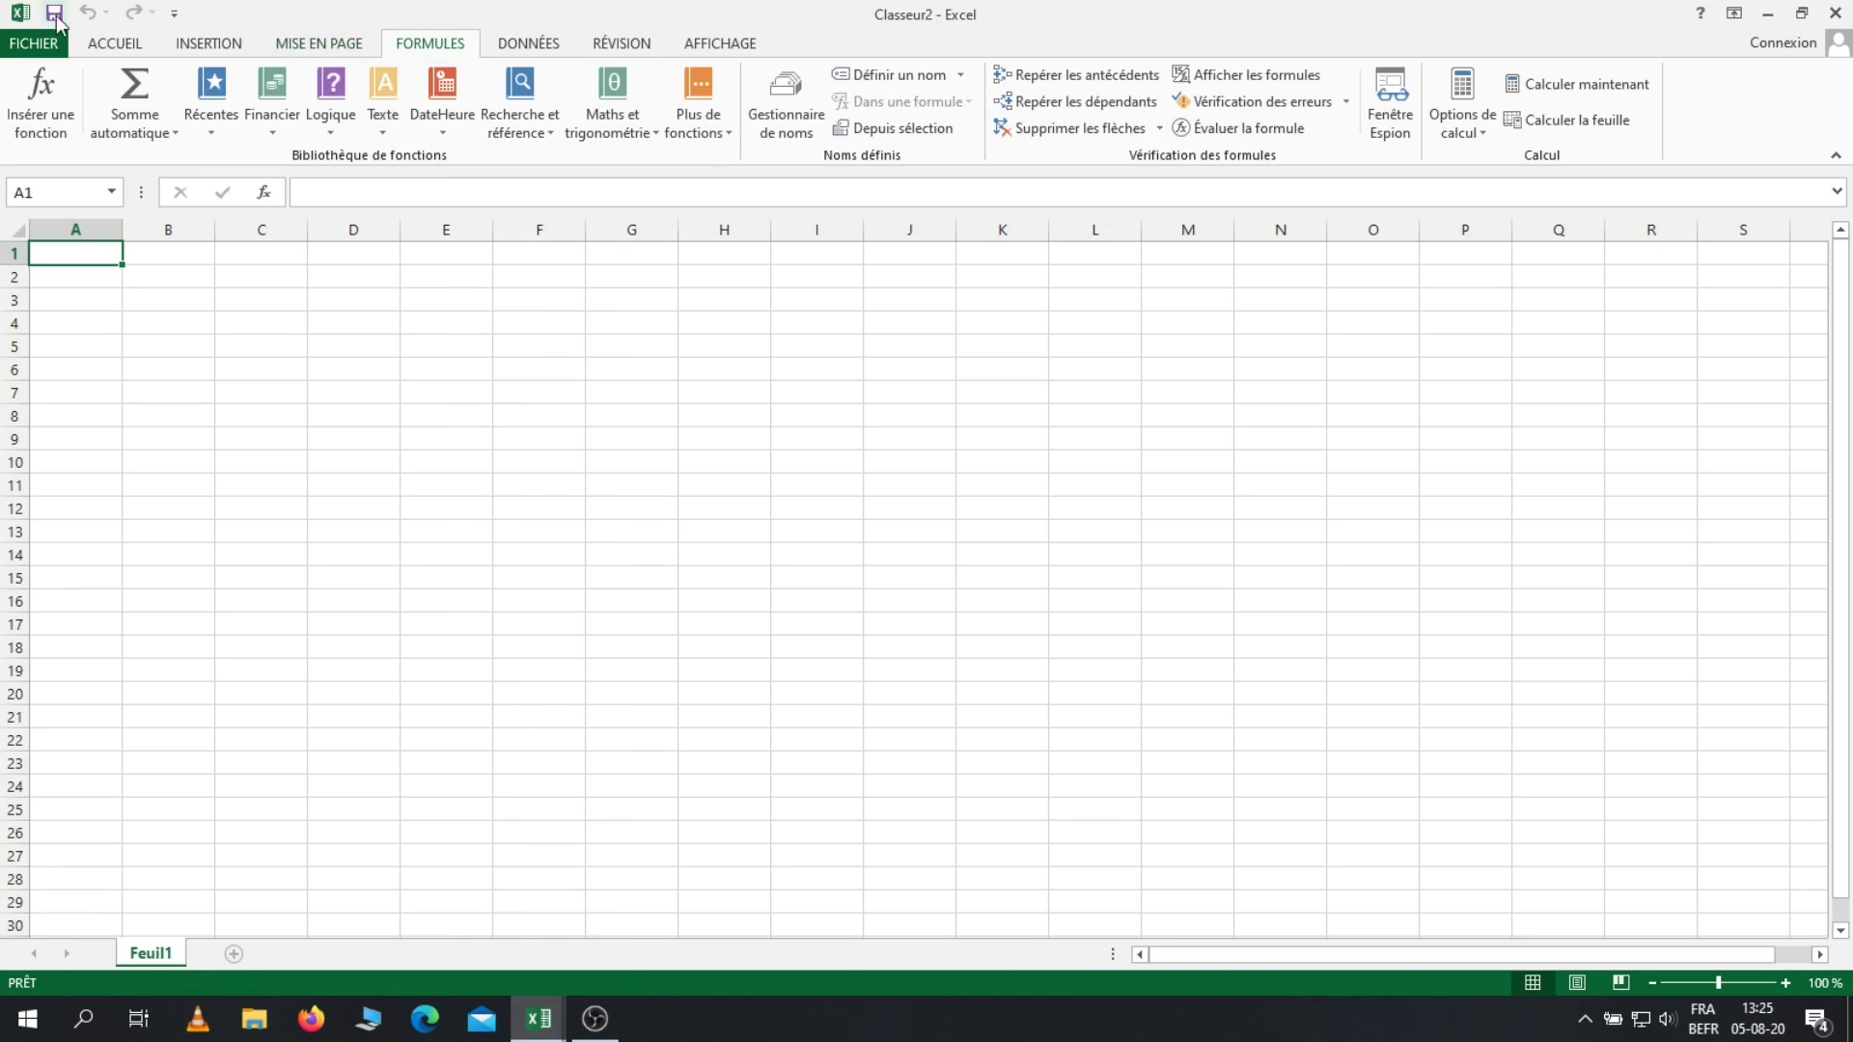
click(110, 45)
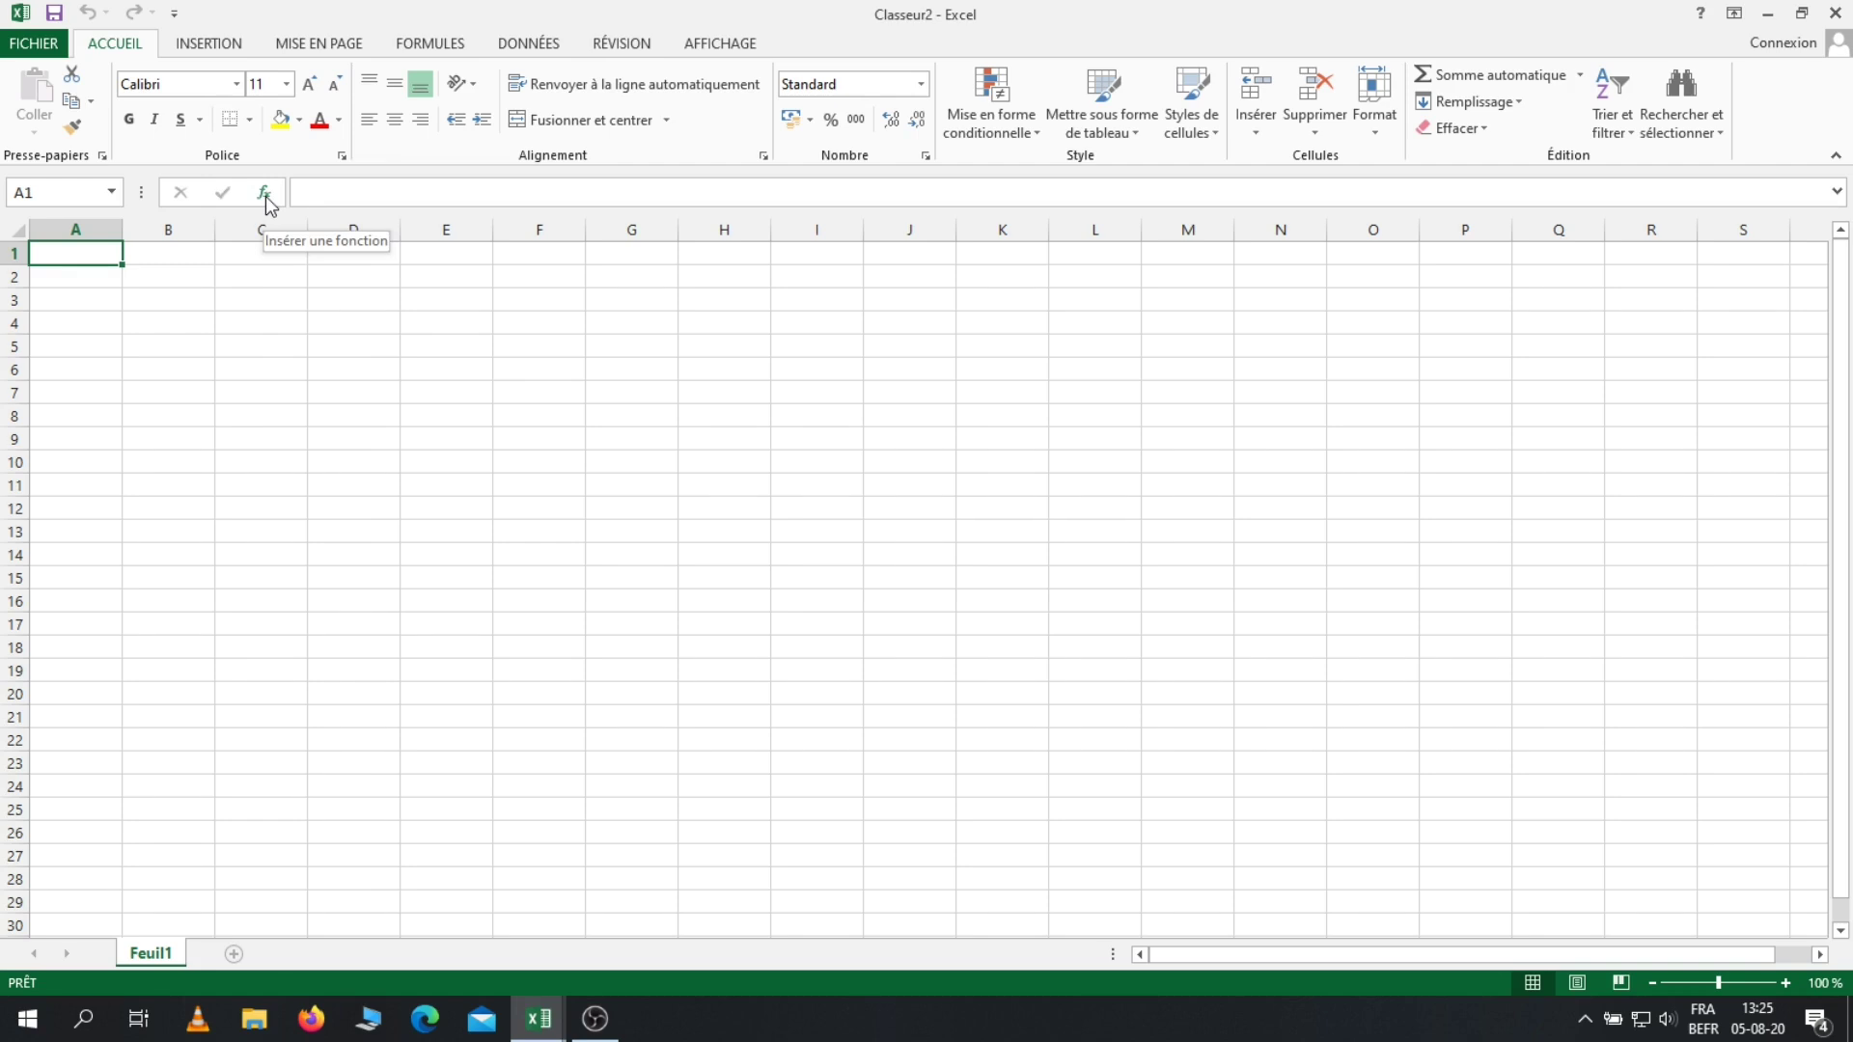
click(338, 193)
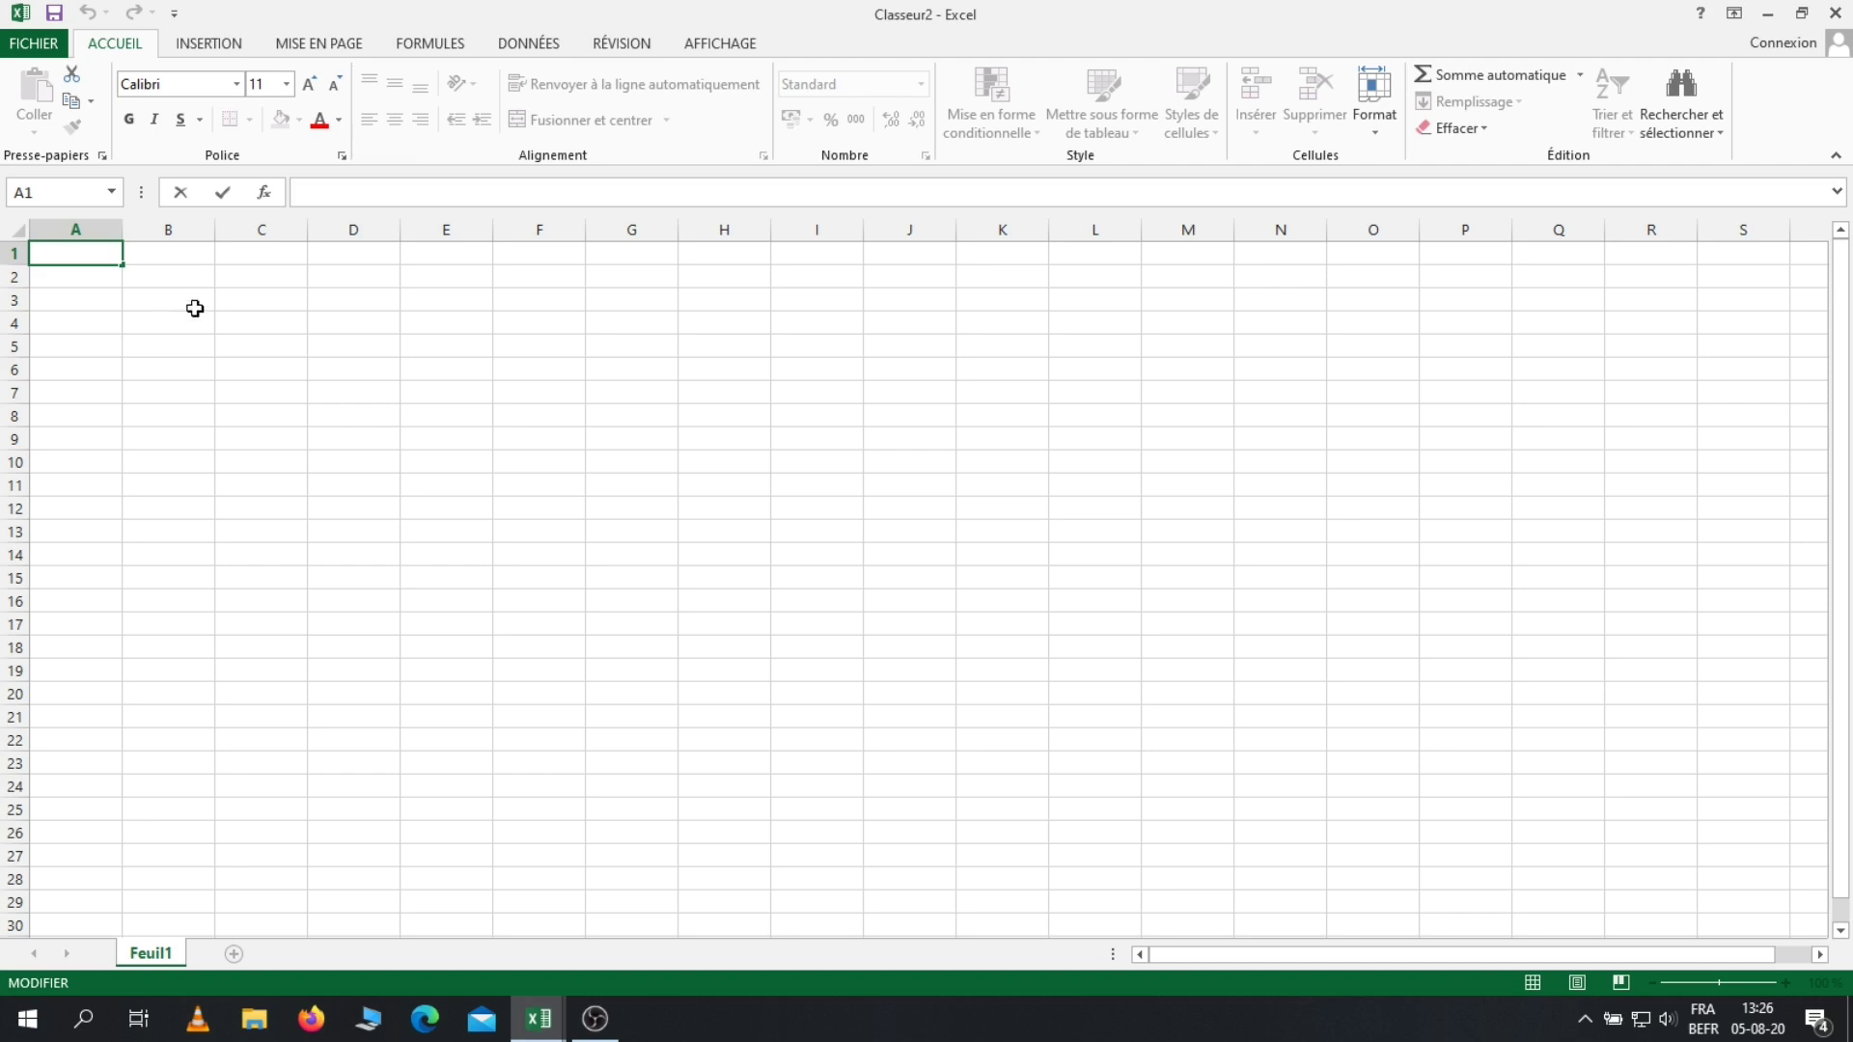
- Select cells B2, D1, G6, F7, E5 and B2 in turn to examine how each cell reference is shown
click(191, 280)
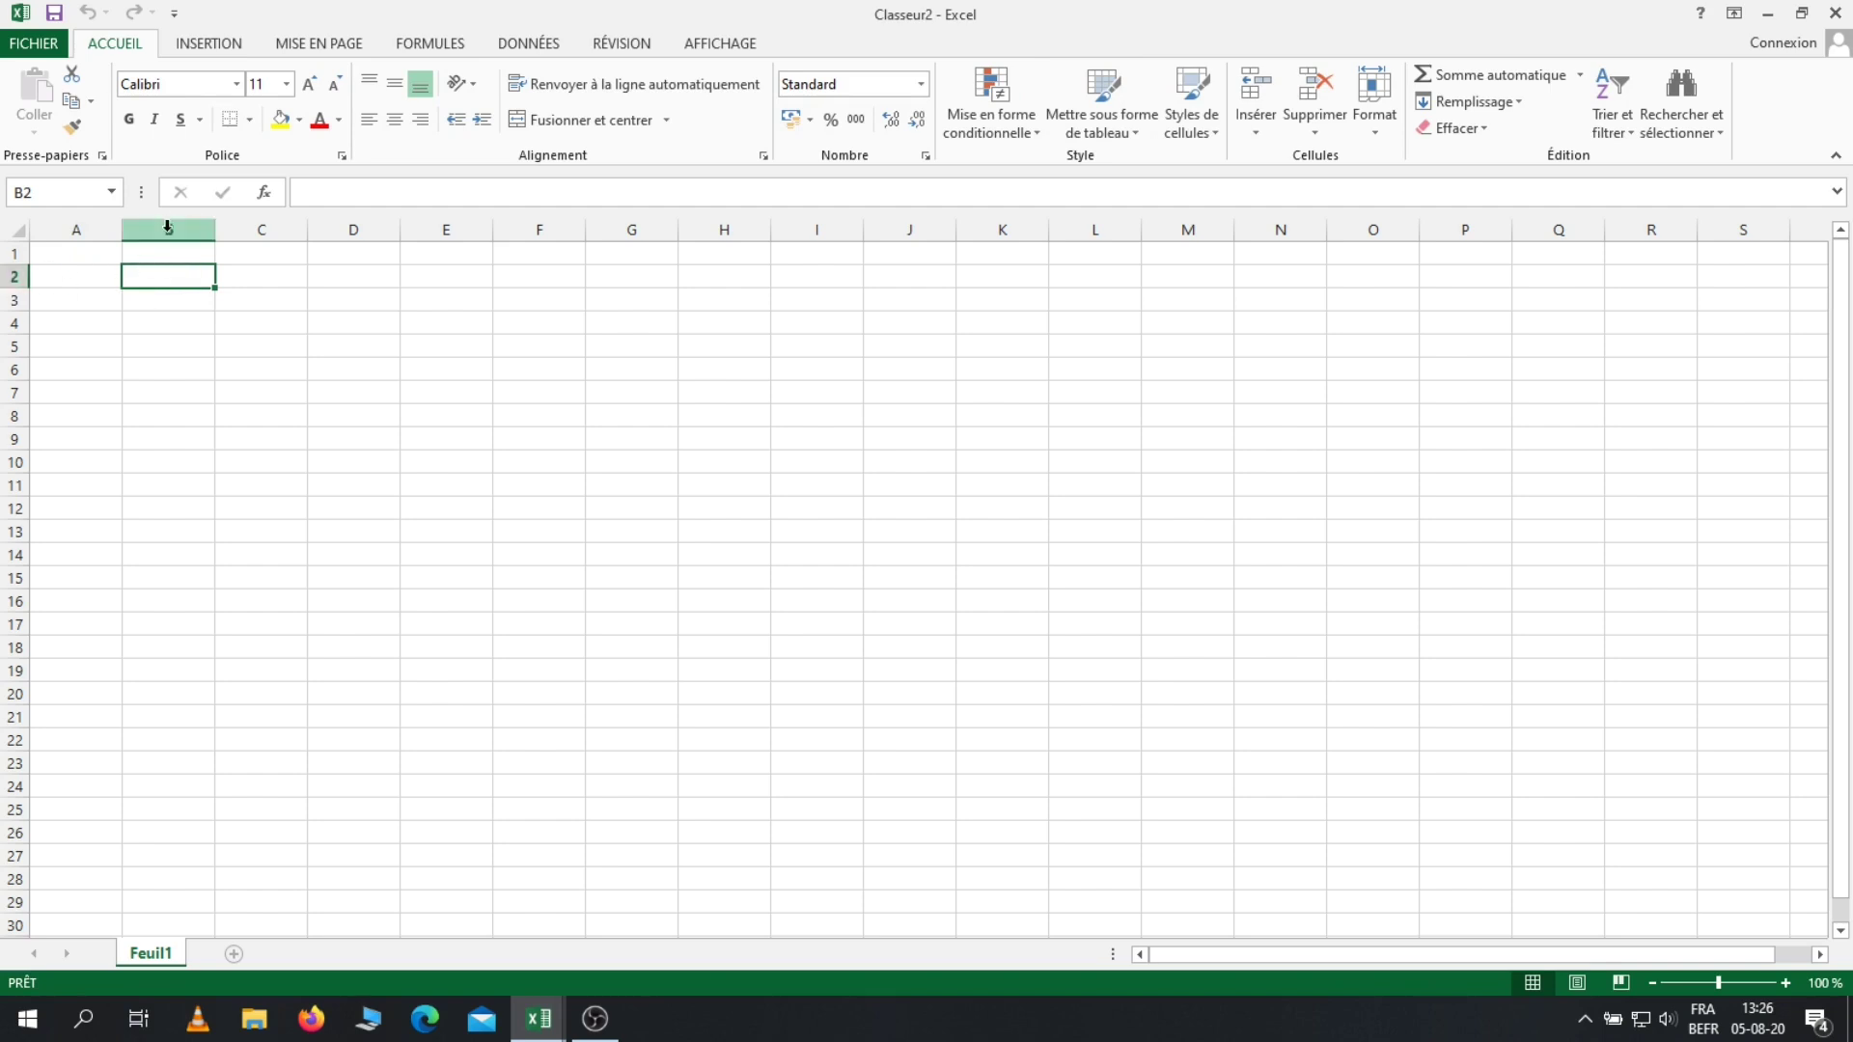
click(376, 257)
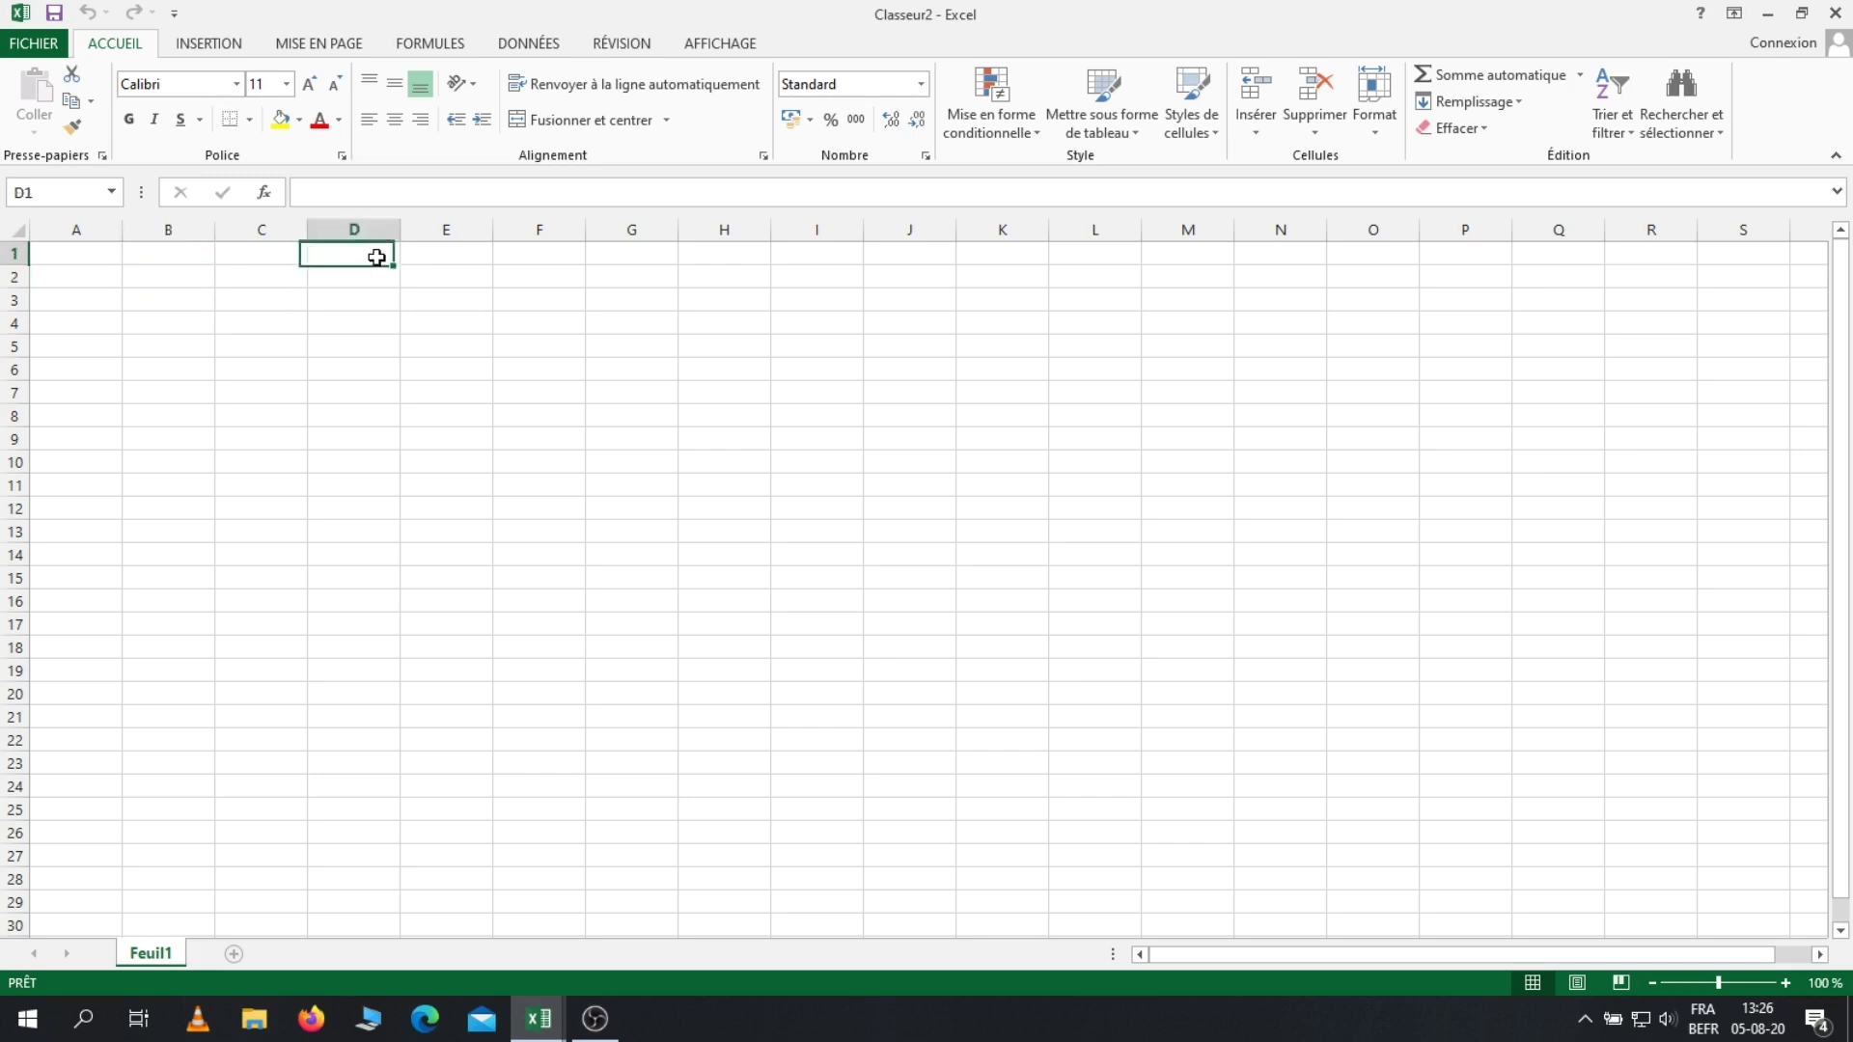
click(609, 369)
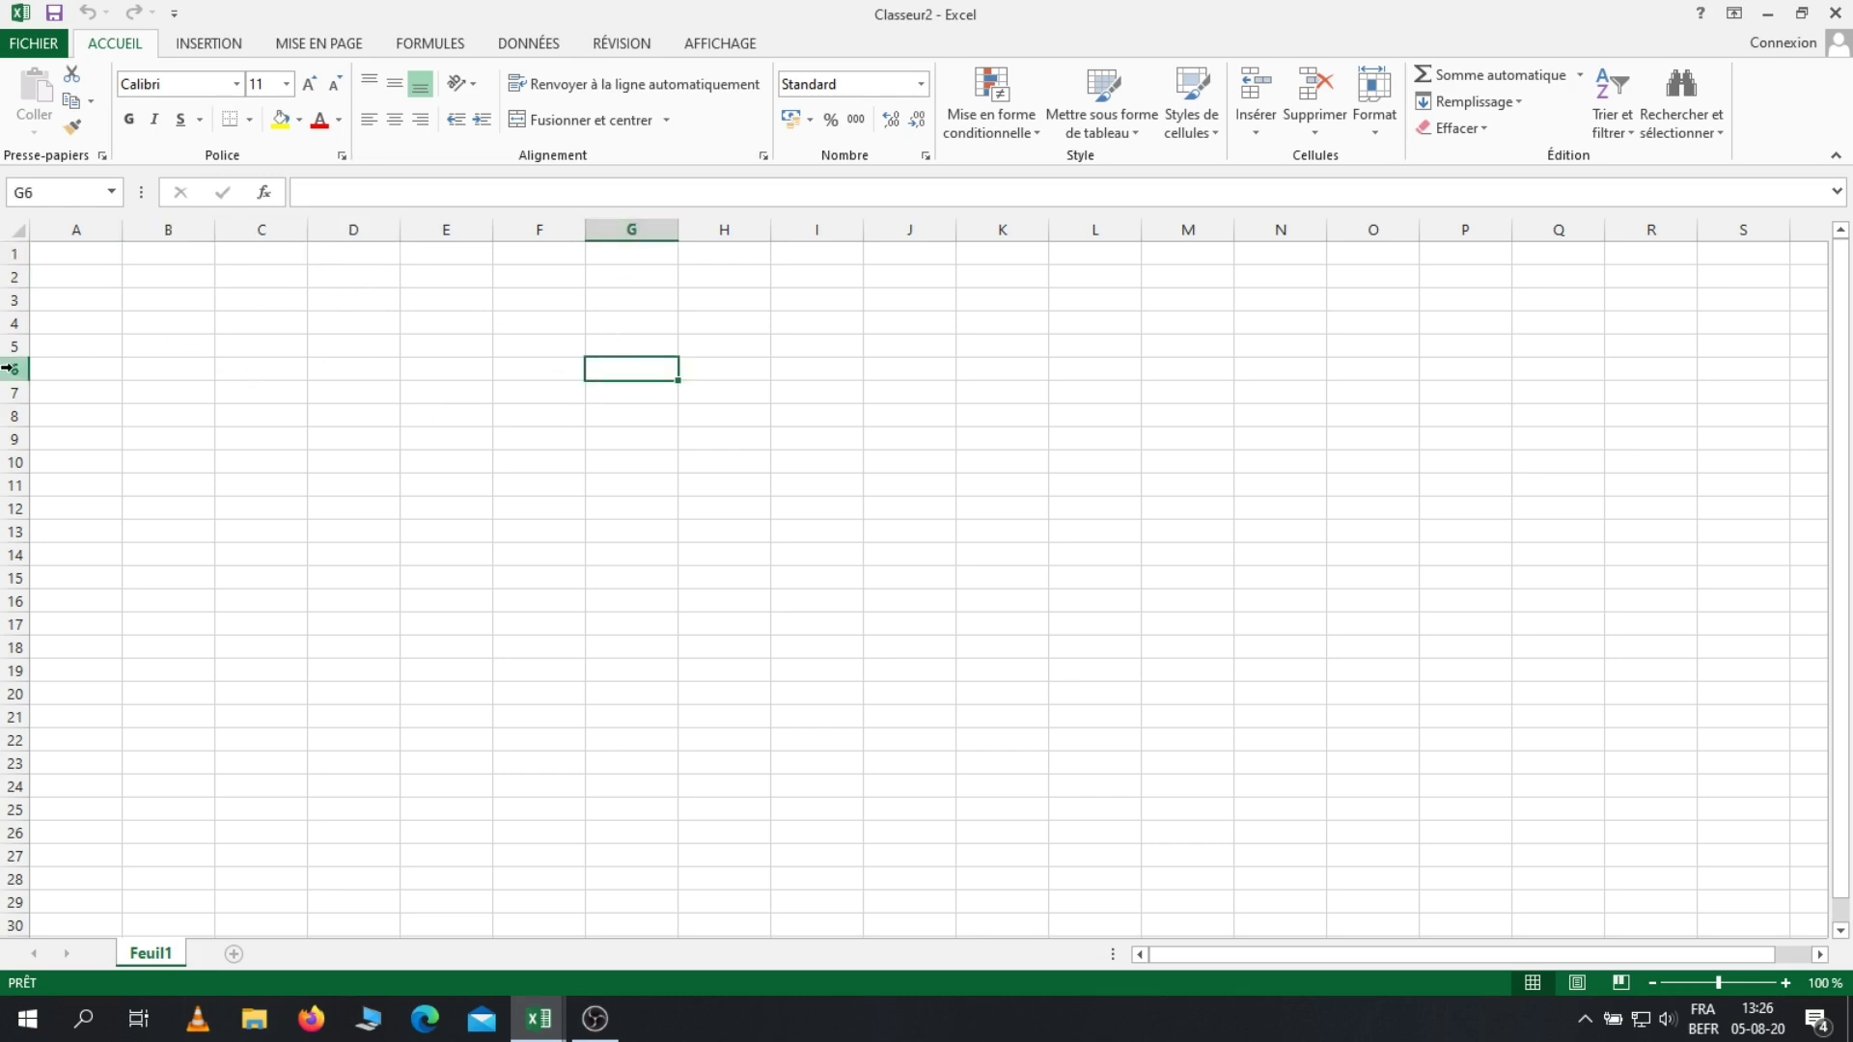
click(563, 402)
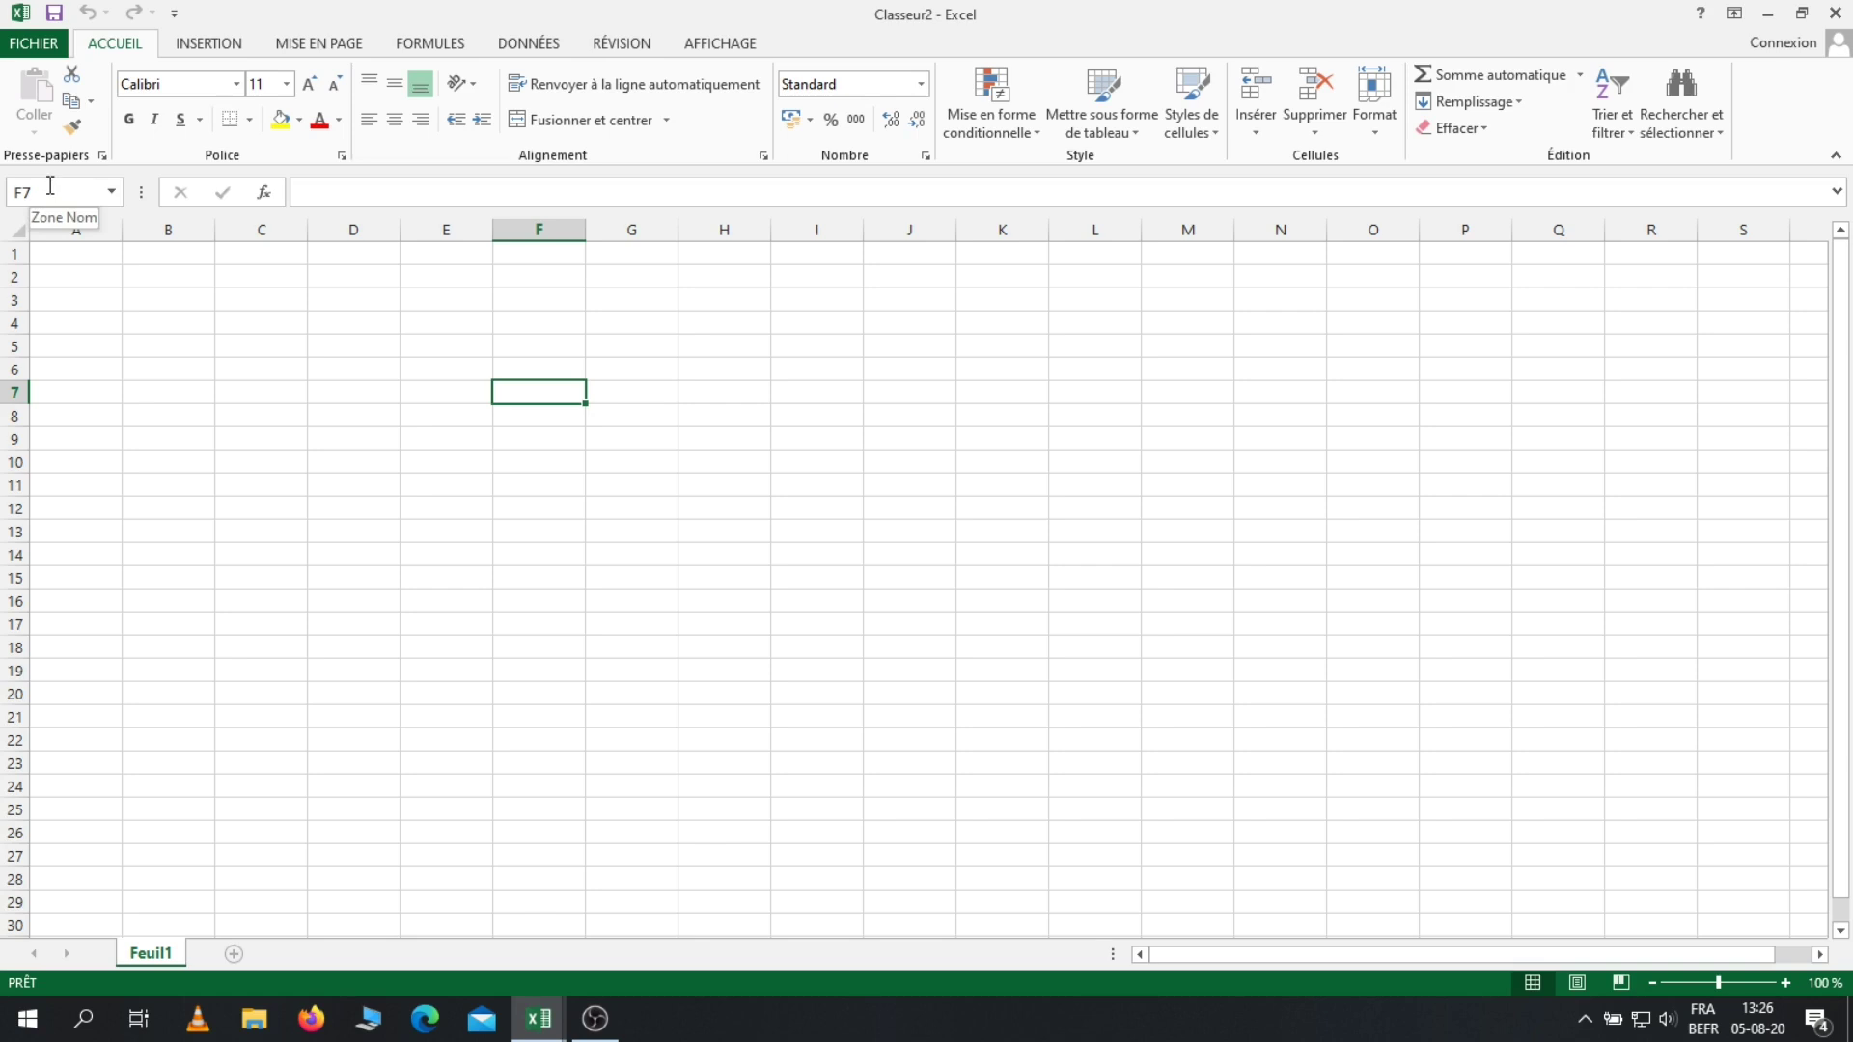
click(471, 344)
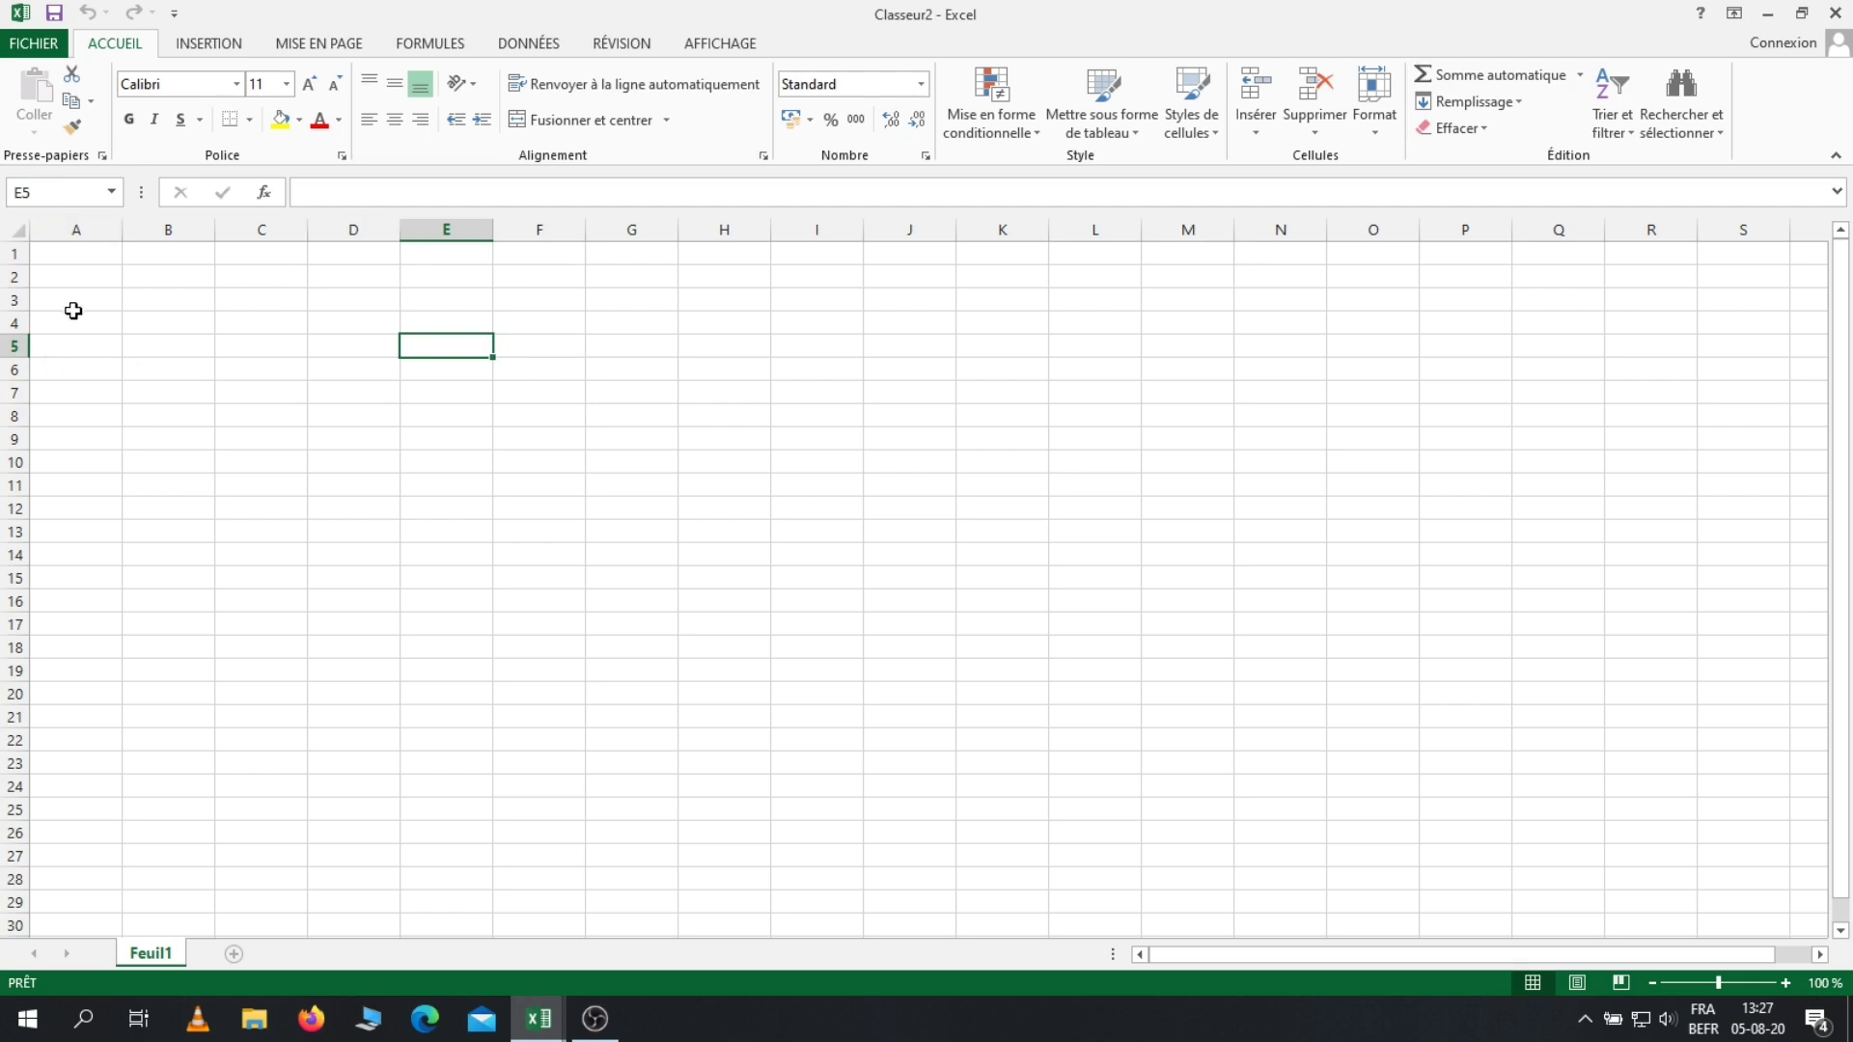
click(165, 279)
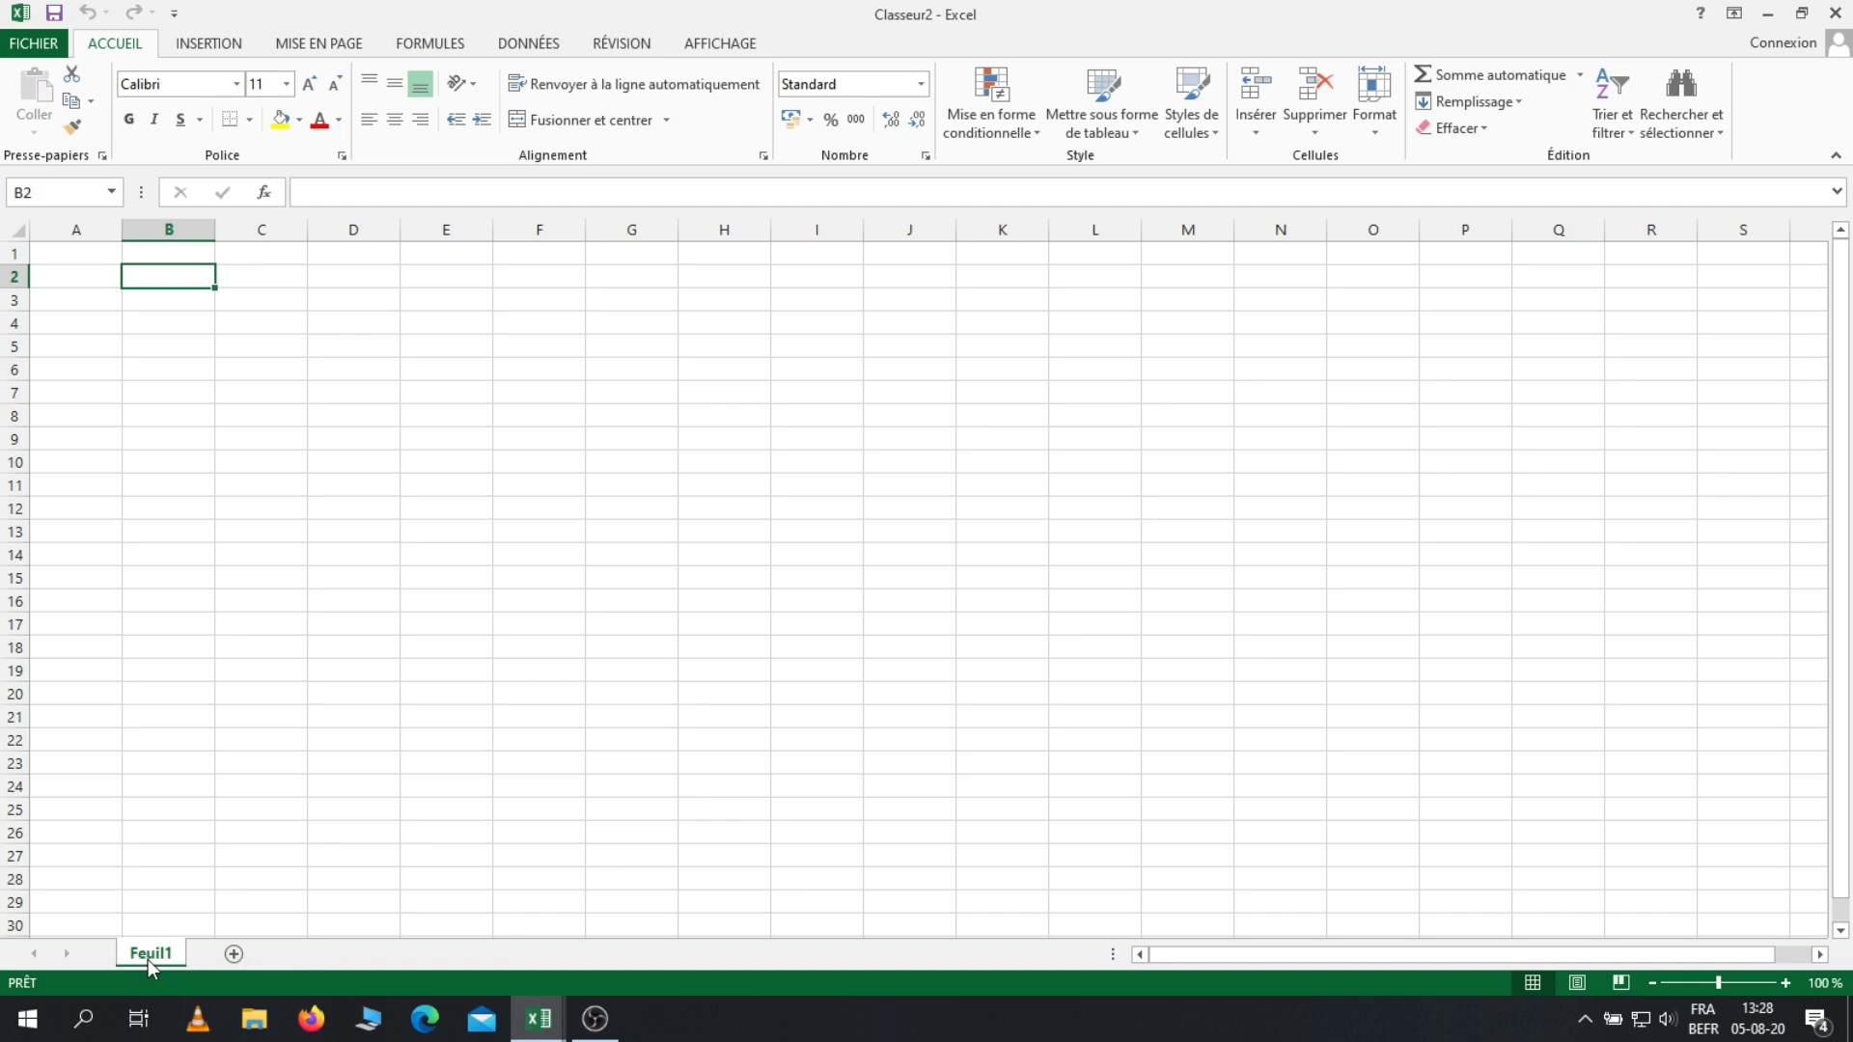
- Add a second worksheet to the workbook and return to Feuil1
click(235, 956)
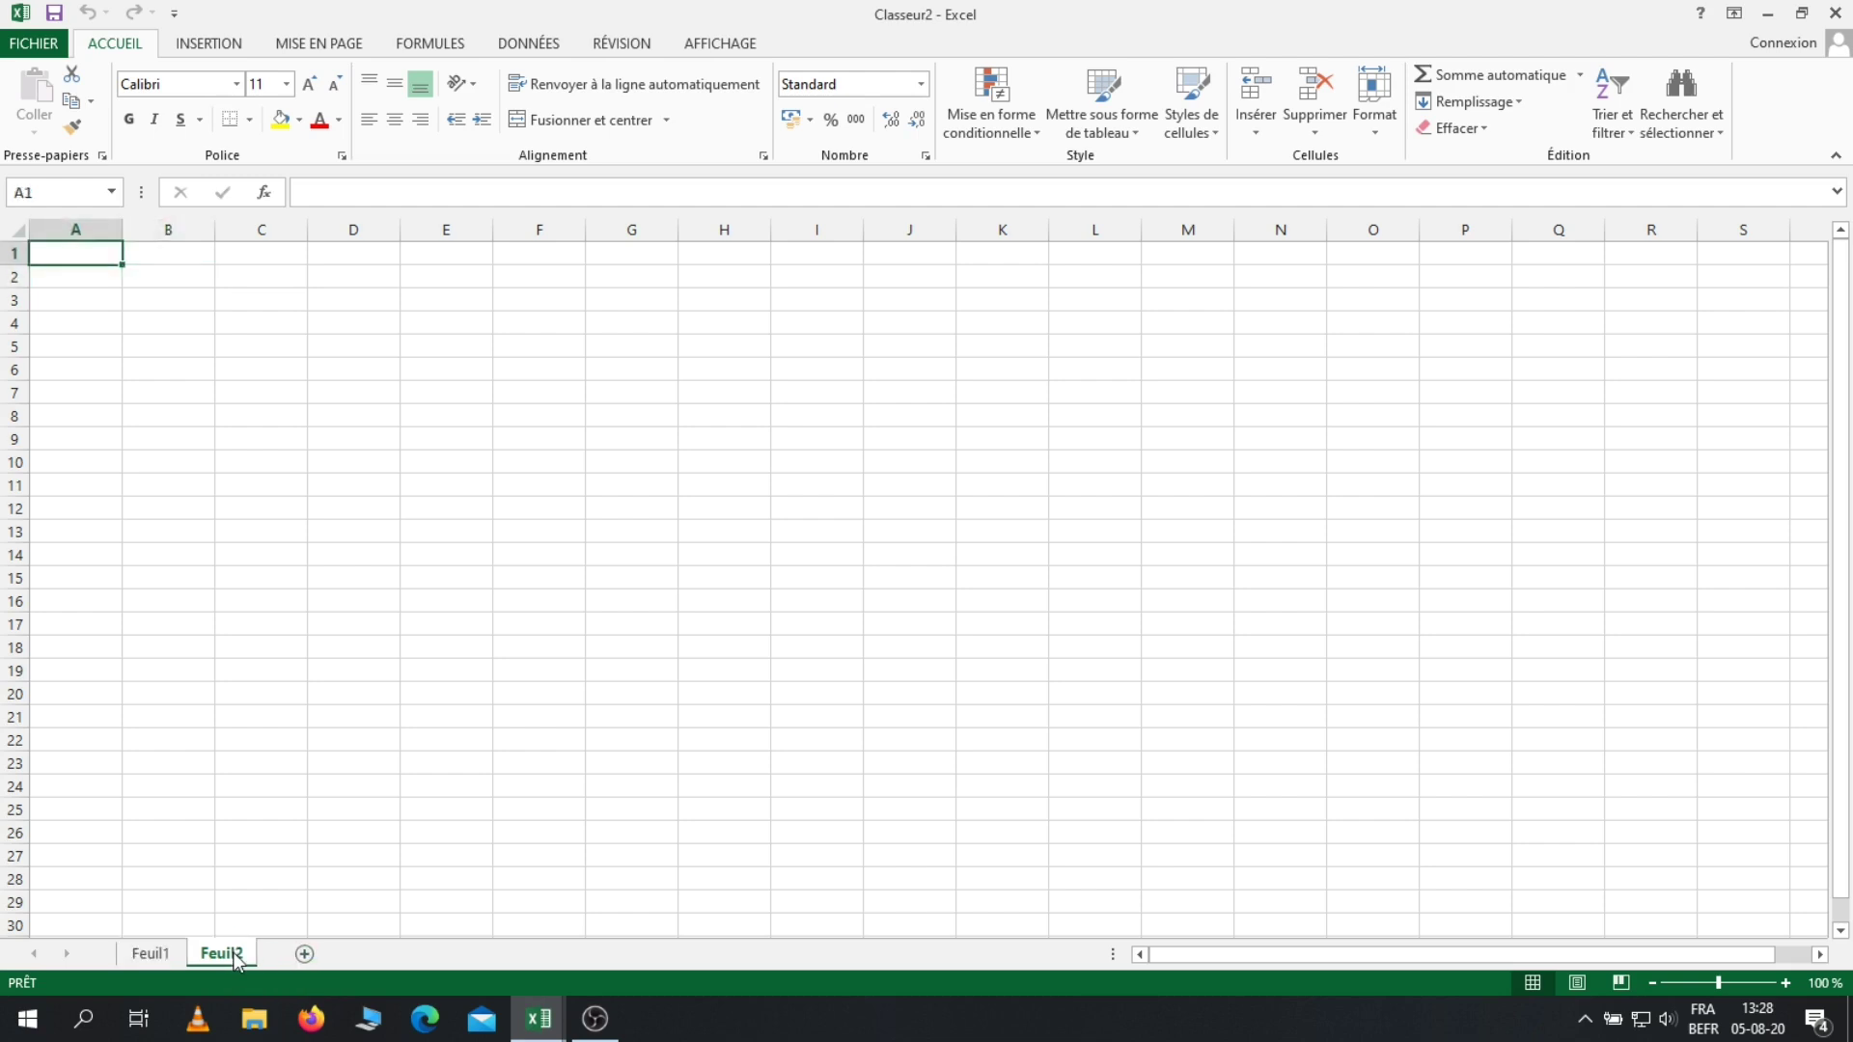
click(145, 956)
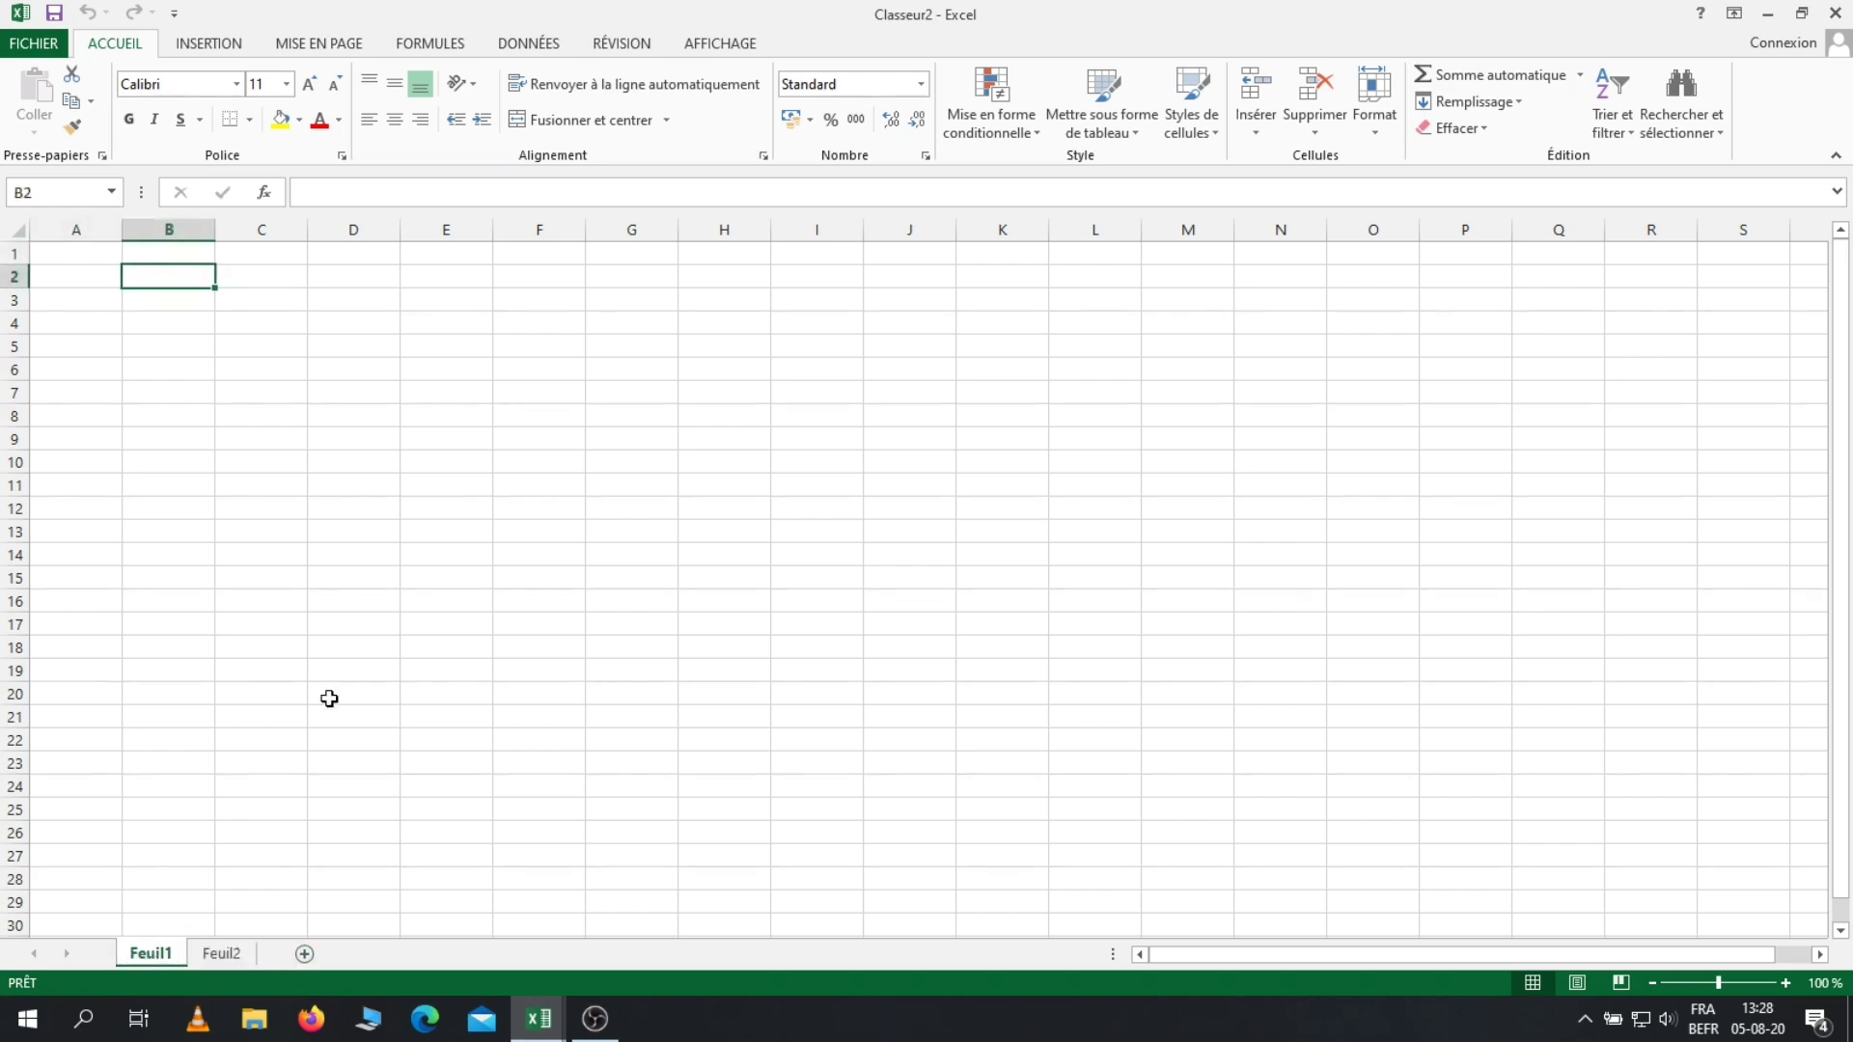
- Jump to the last column of row 1 and the last row of column A, returning to A1 after each
click(189, 259)
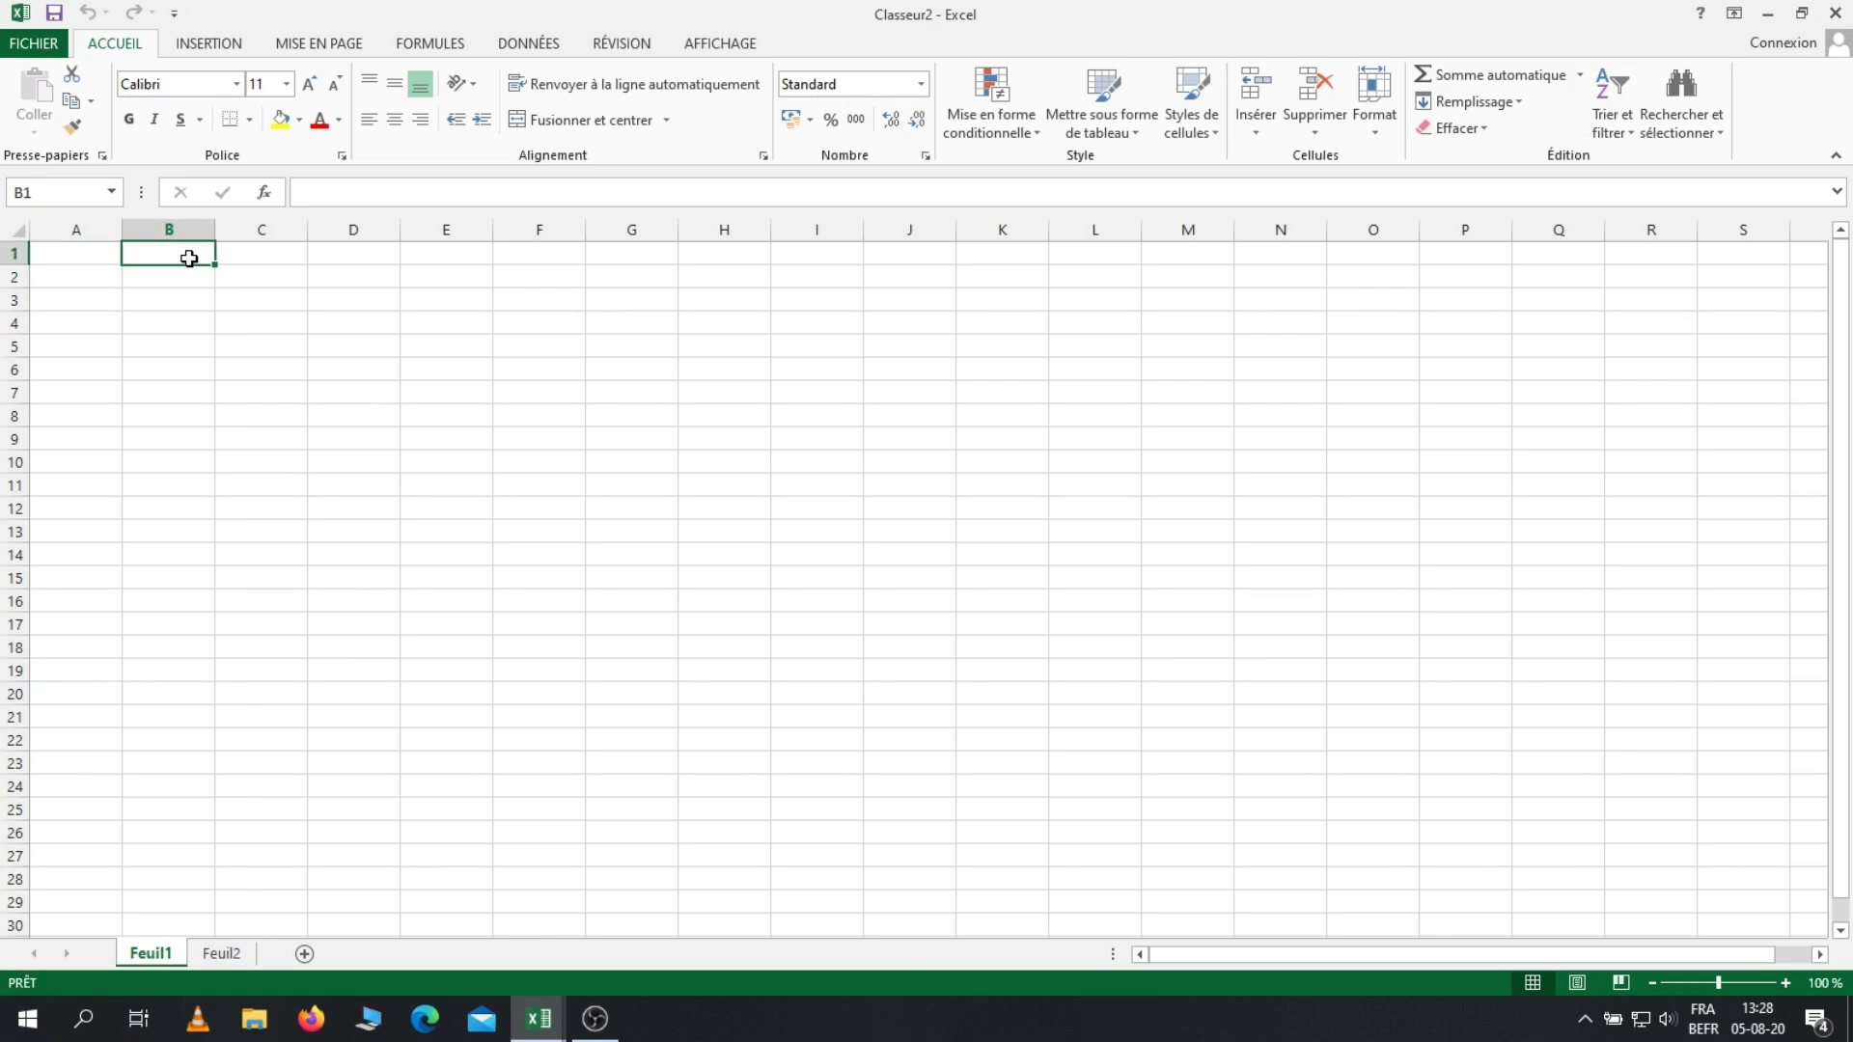
key(ctrl+Right)
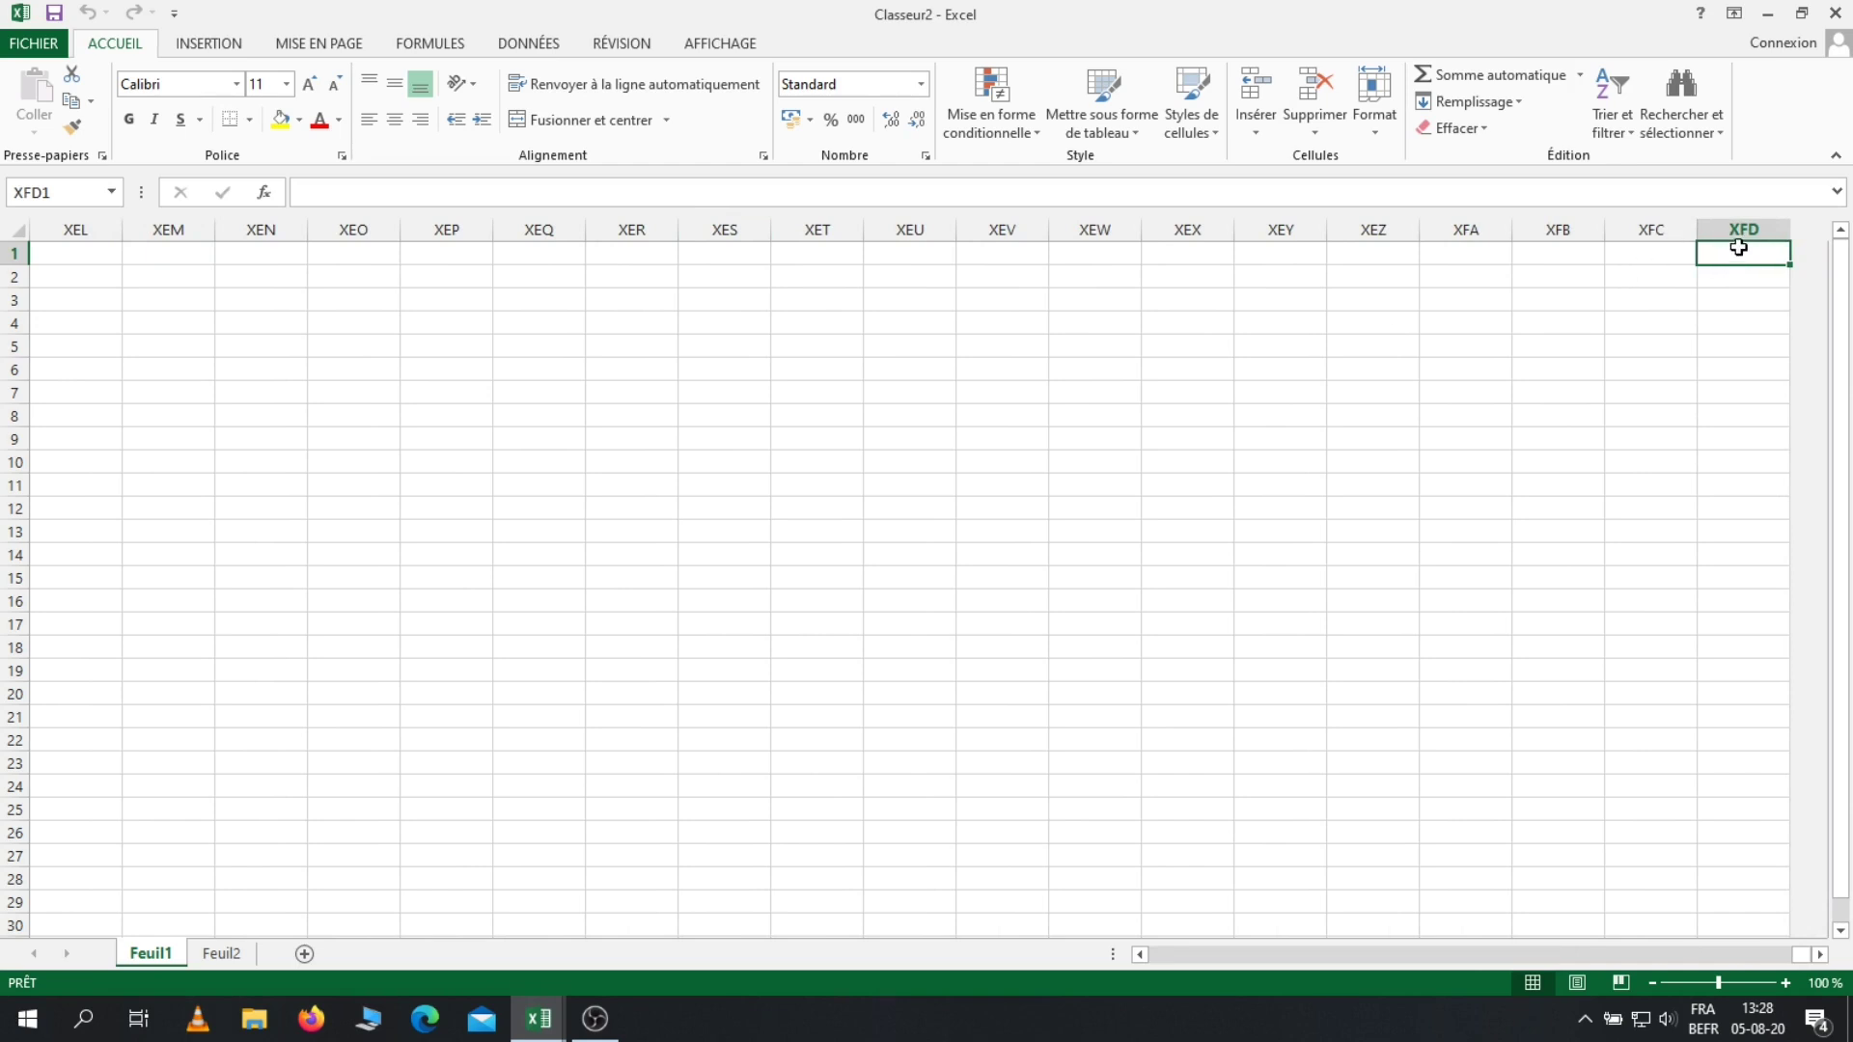
key(ctrl+Left)
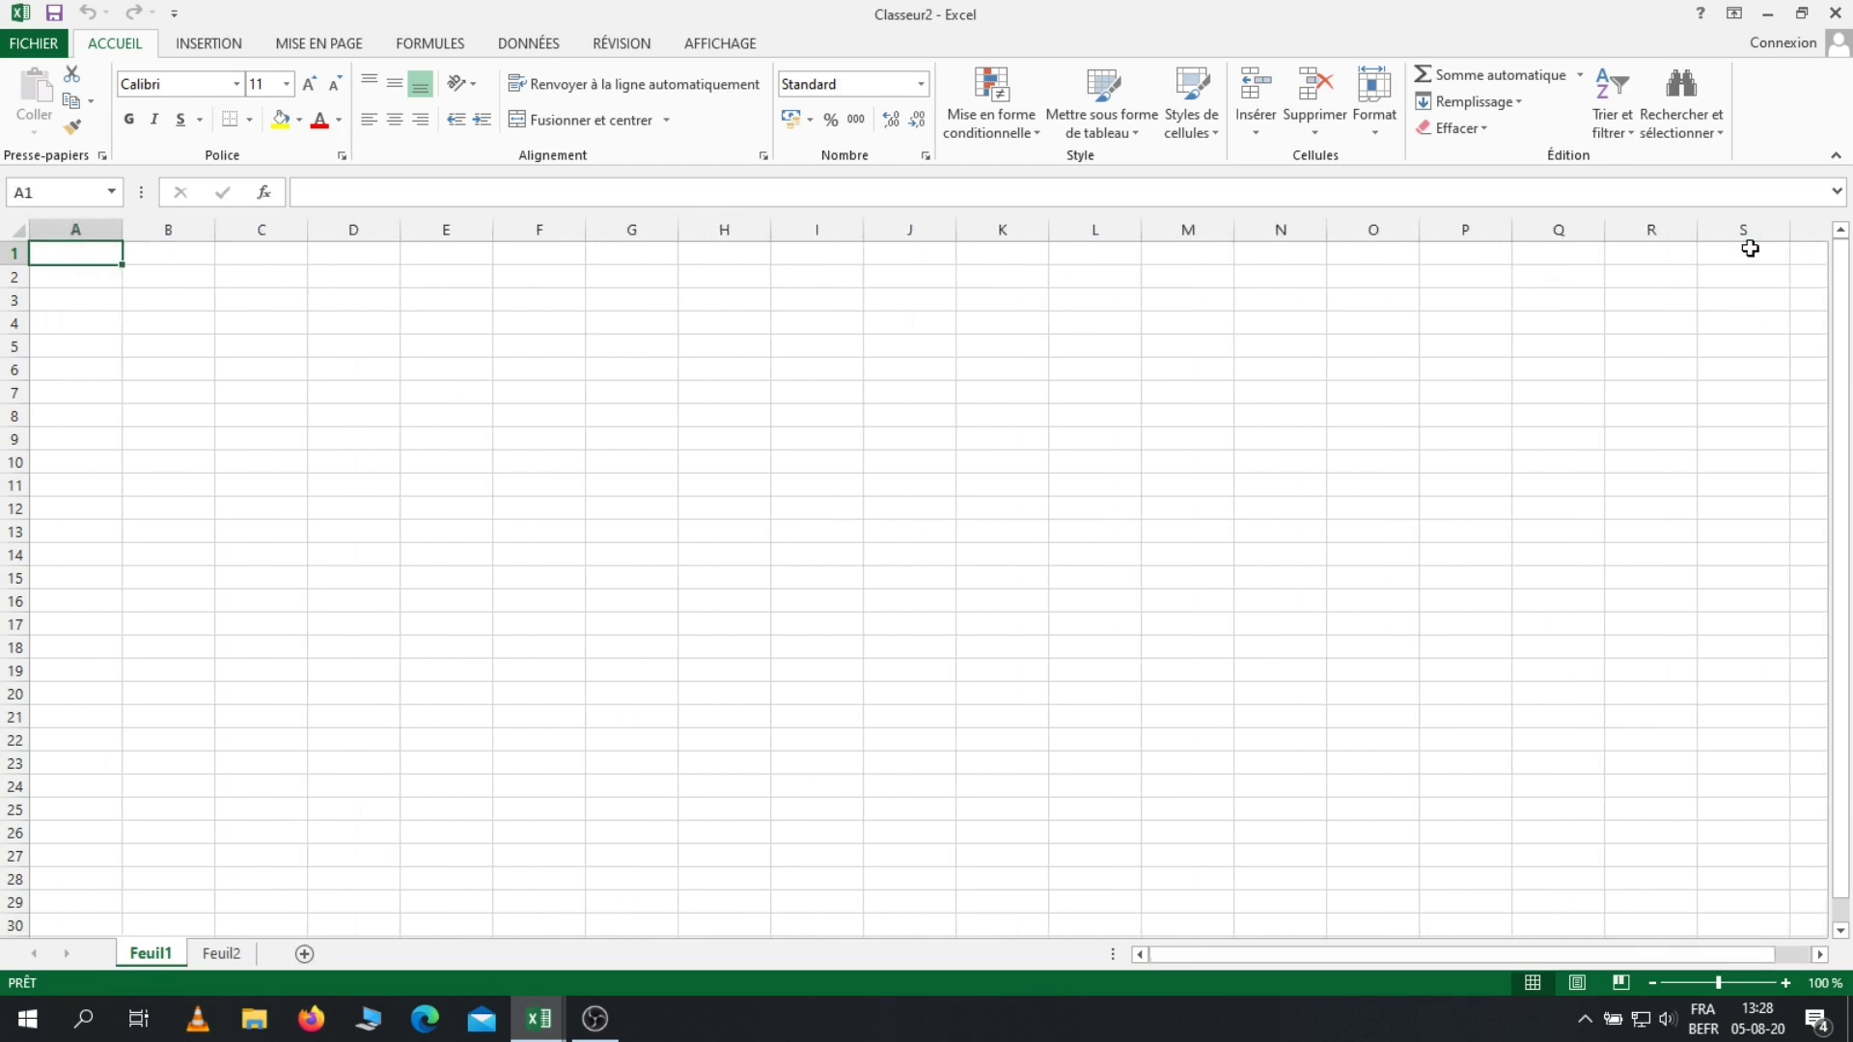
key(ctrl+Down)
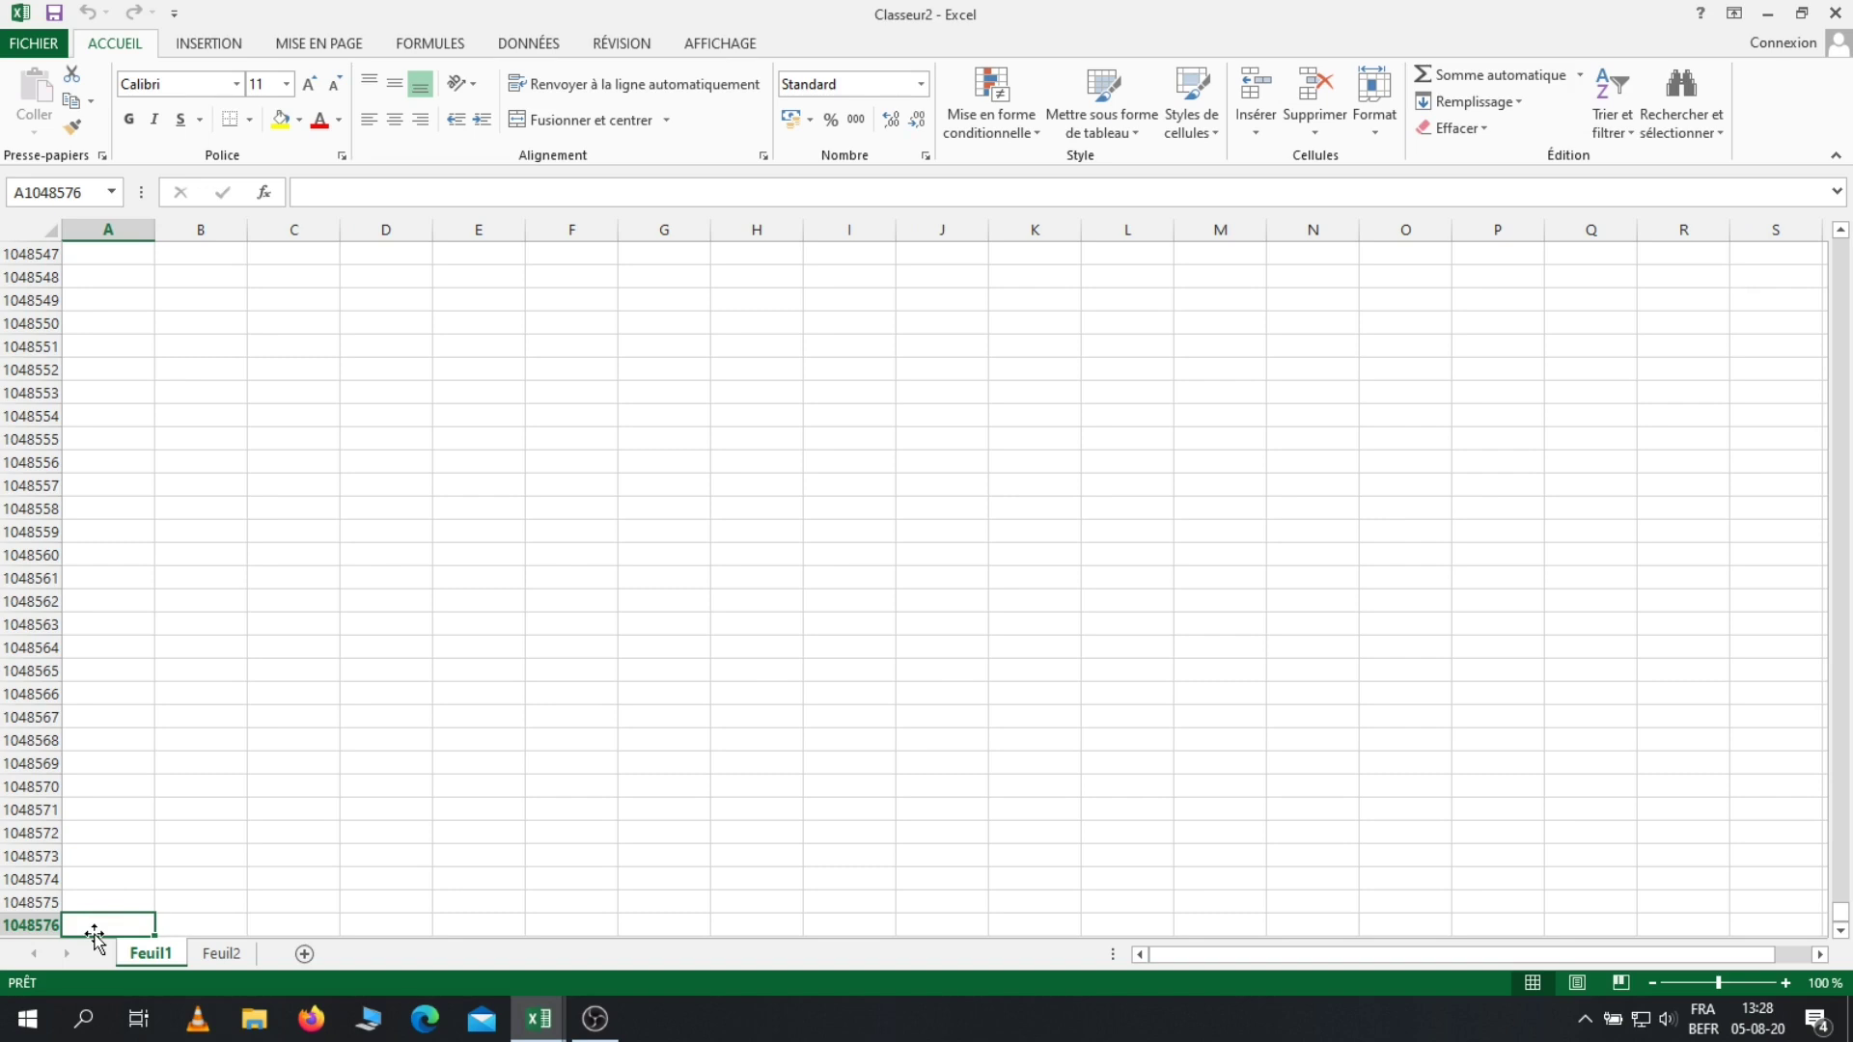
key(ctrl+Up)
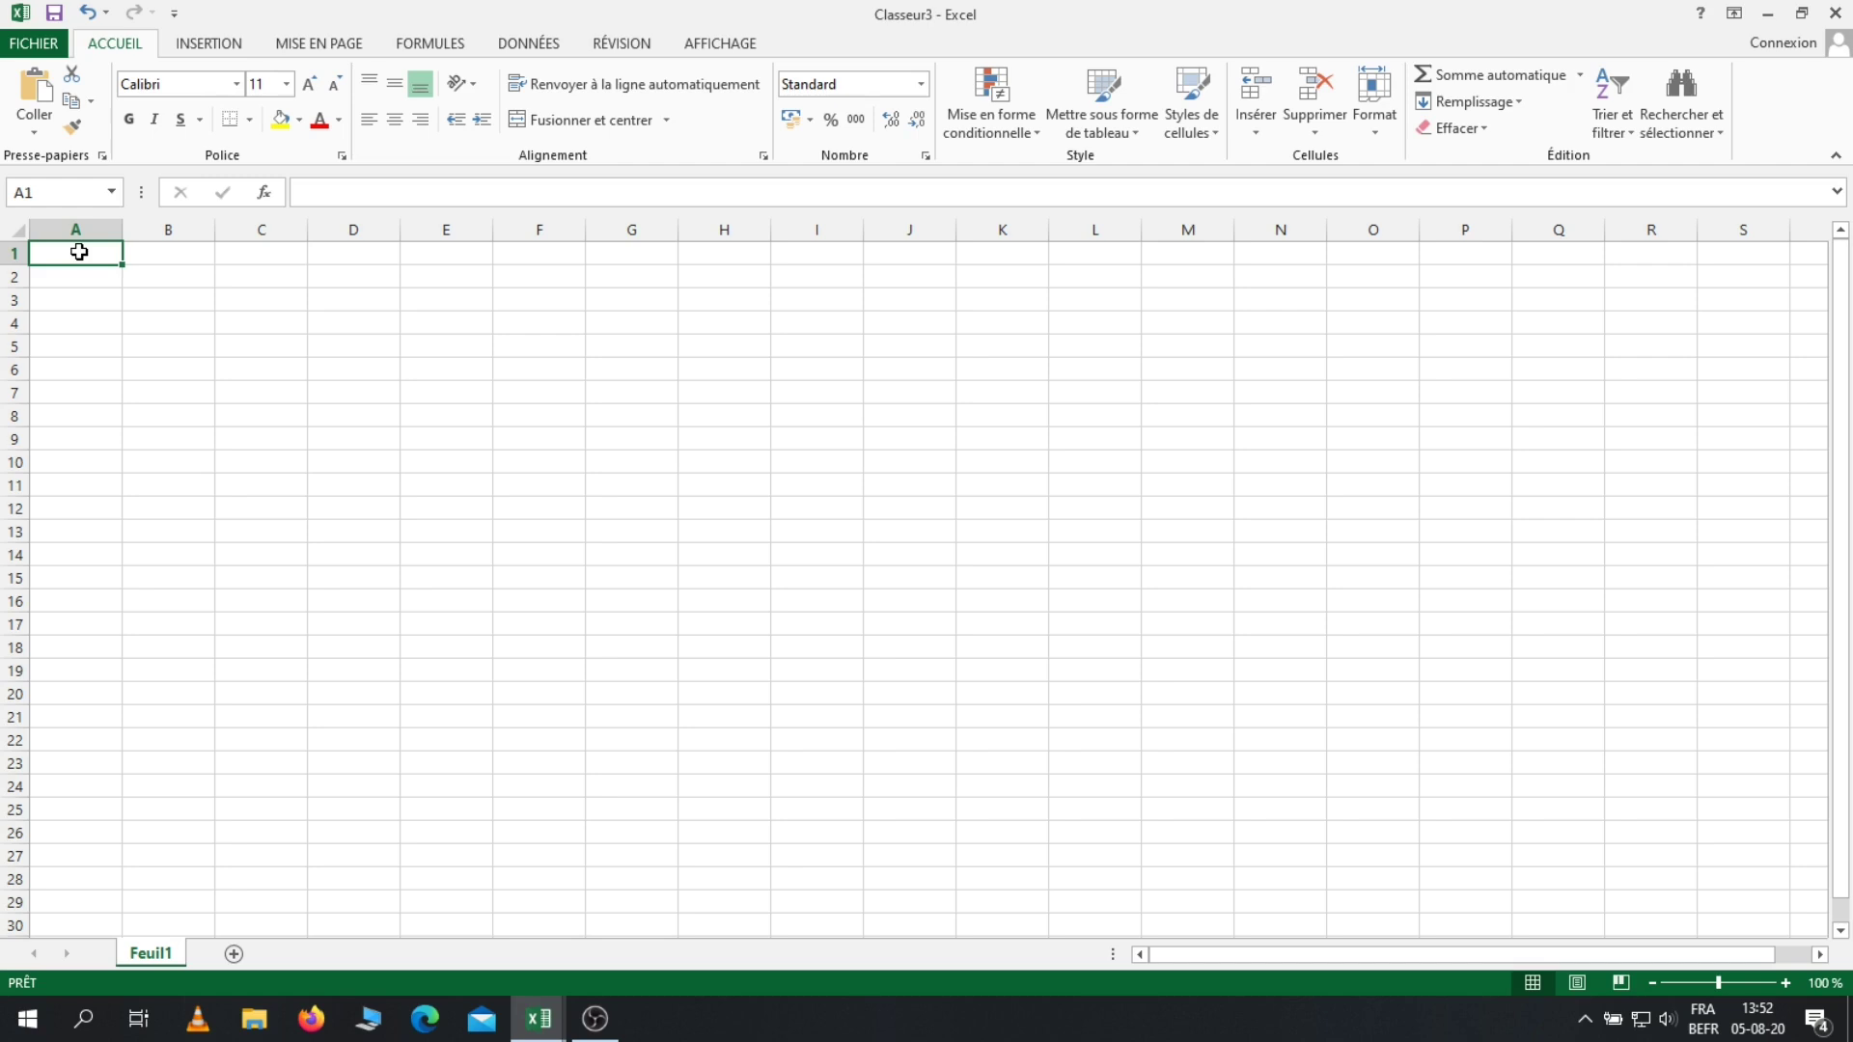
- Enter "Bonjour" in cell A1 and "Hello" in cell A2
text(Bonjour)
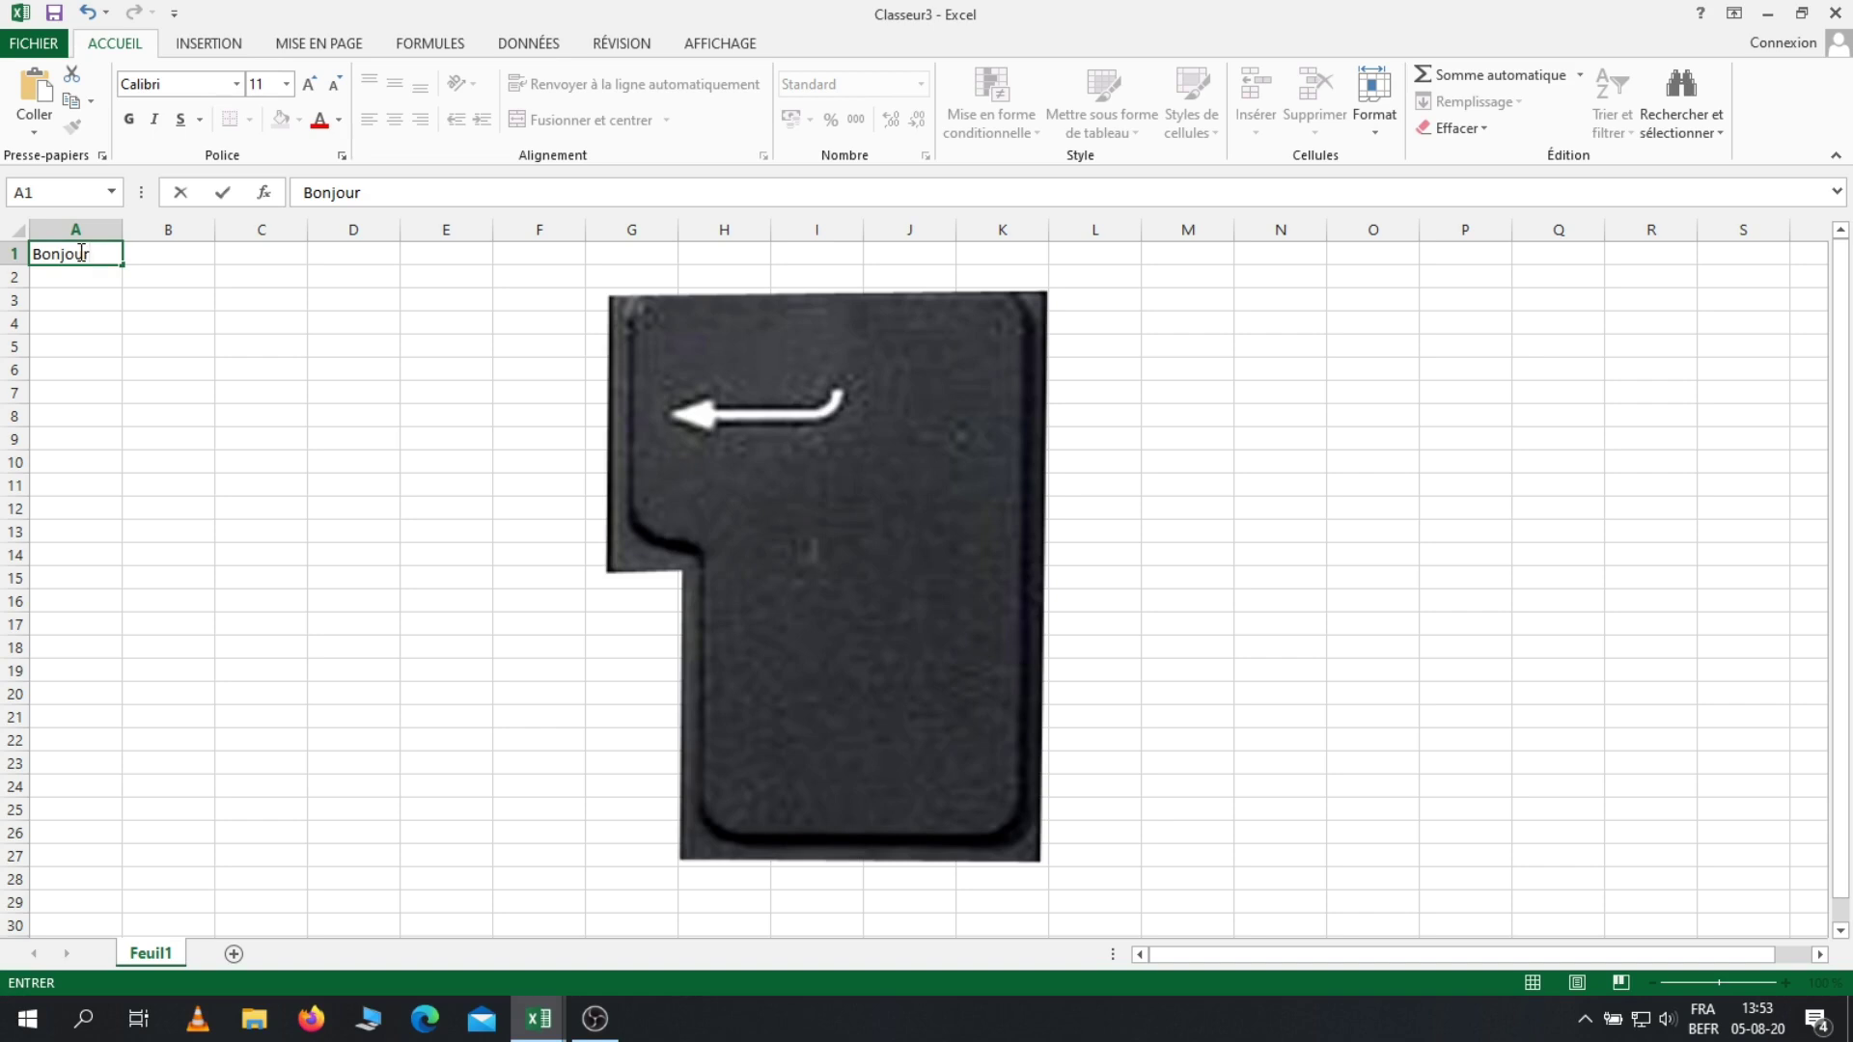
key(Return)
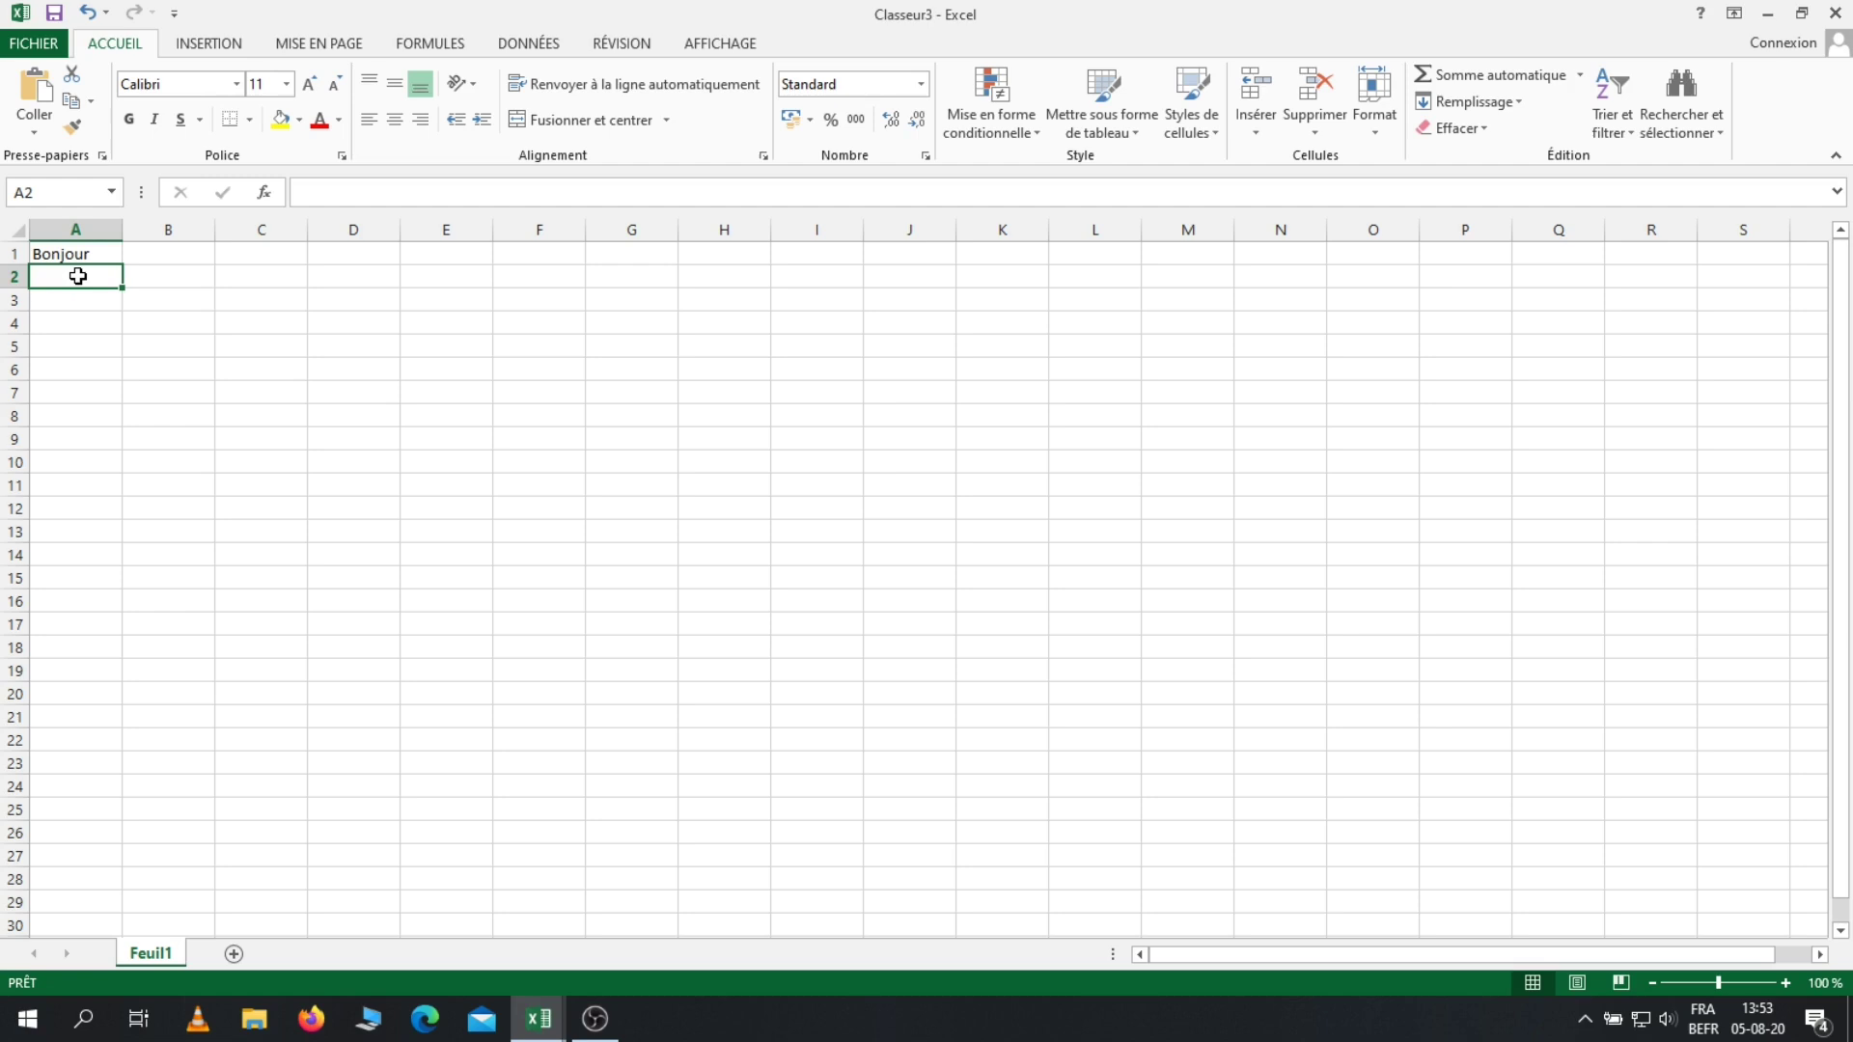
text(Hello)
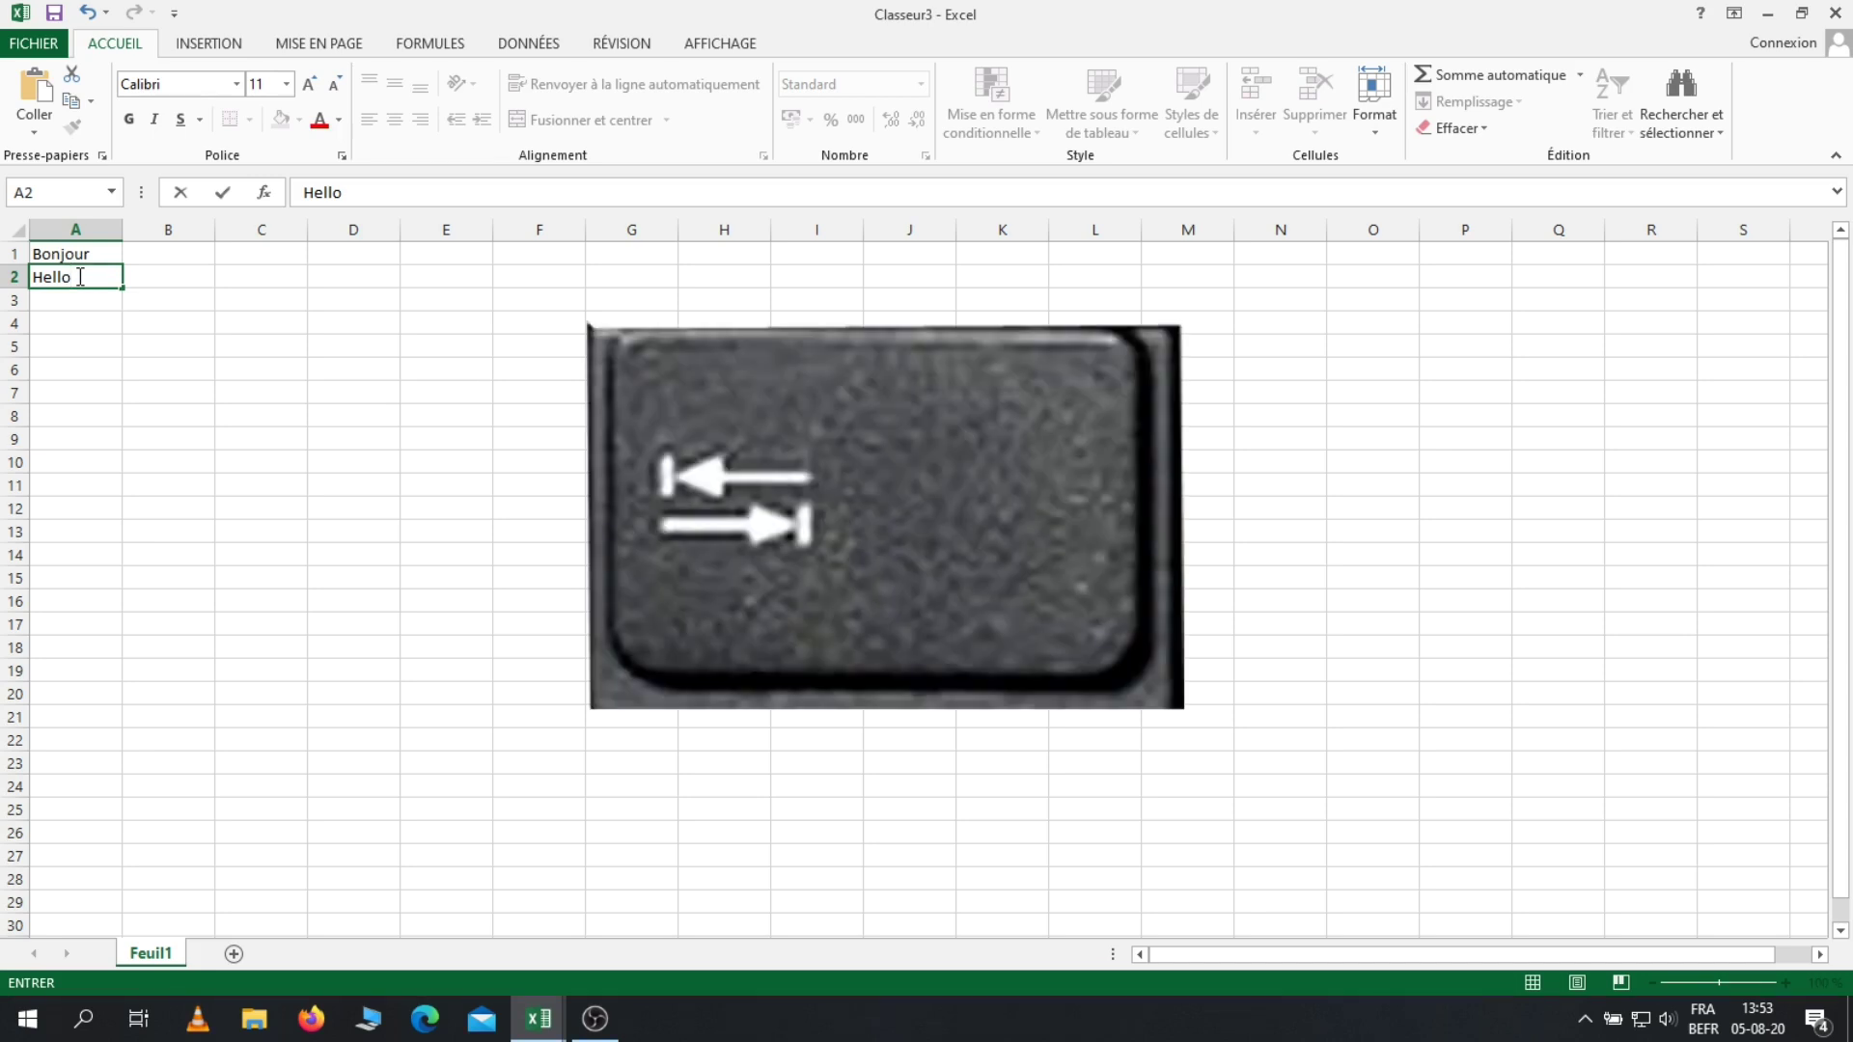
key(Tab)
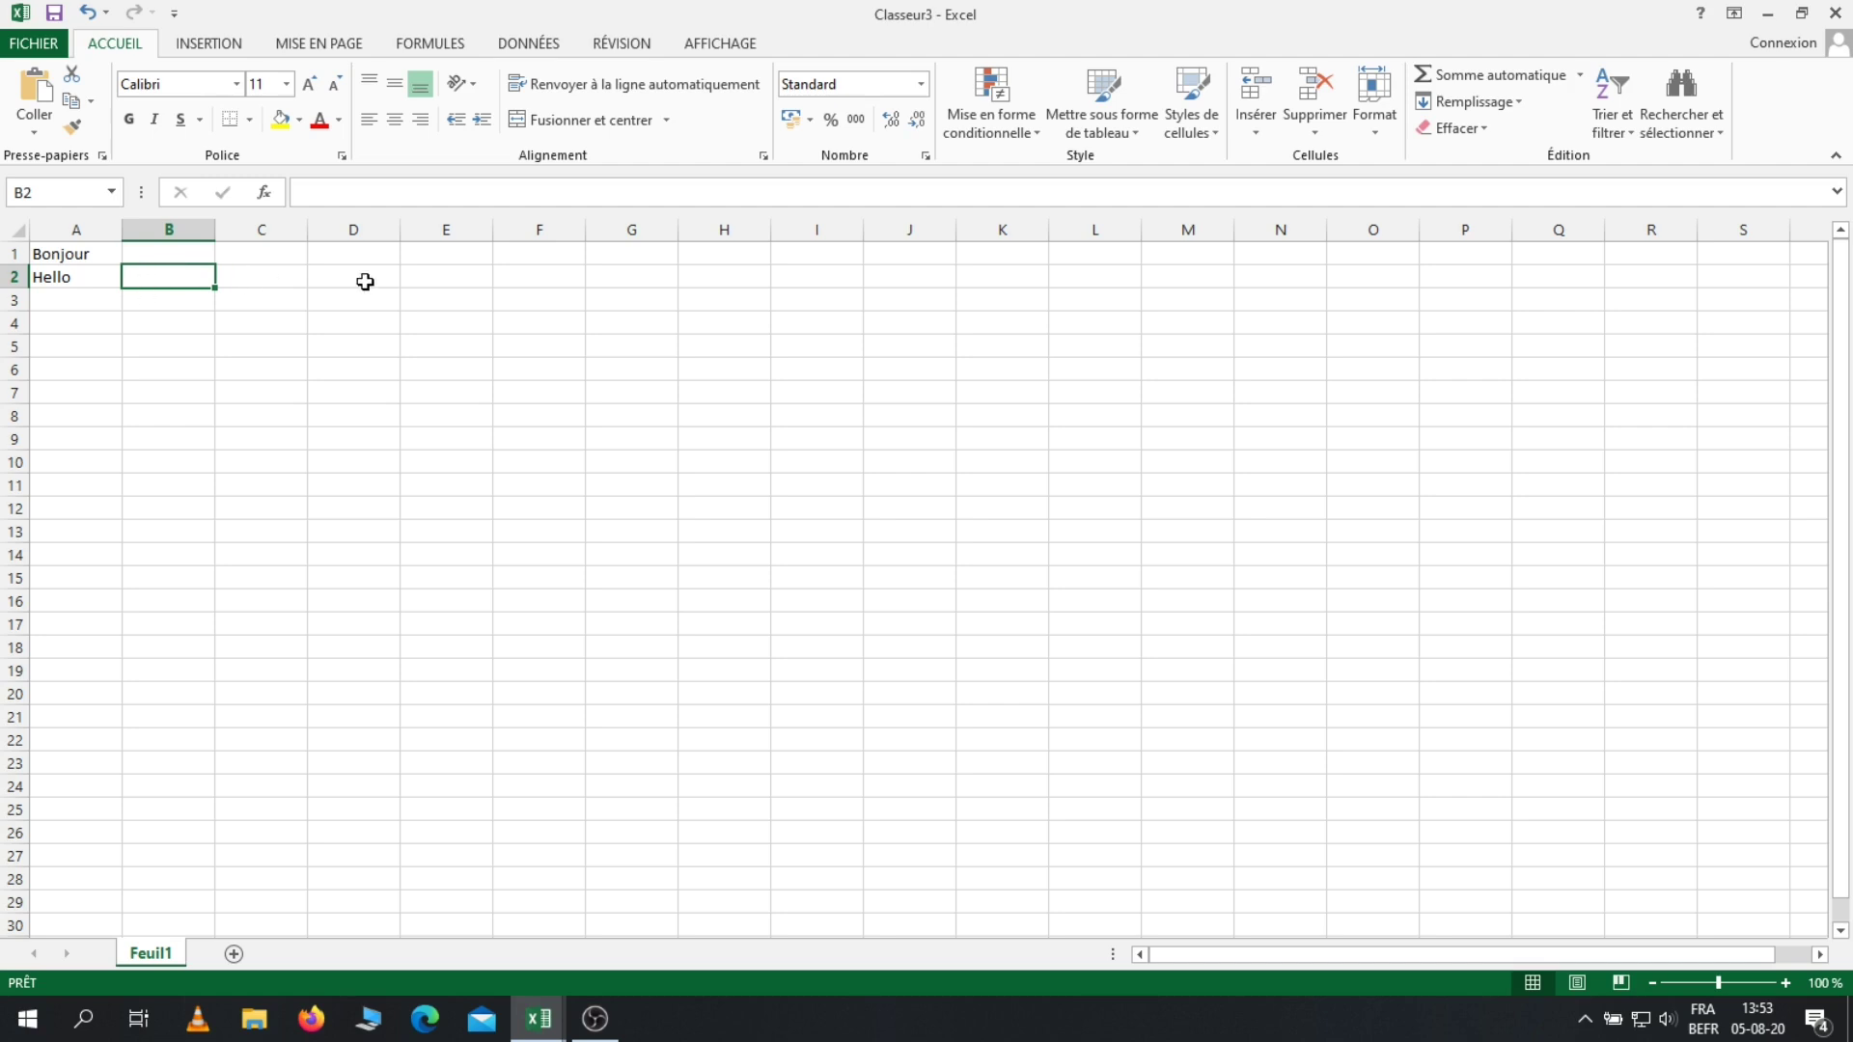
- Enter the numbers 15 in cell A3 and 10 in cell A4
click(80, 298)
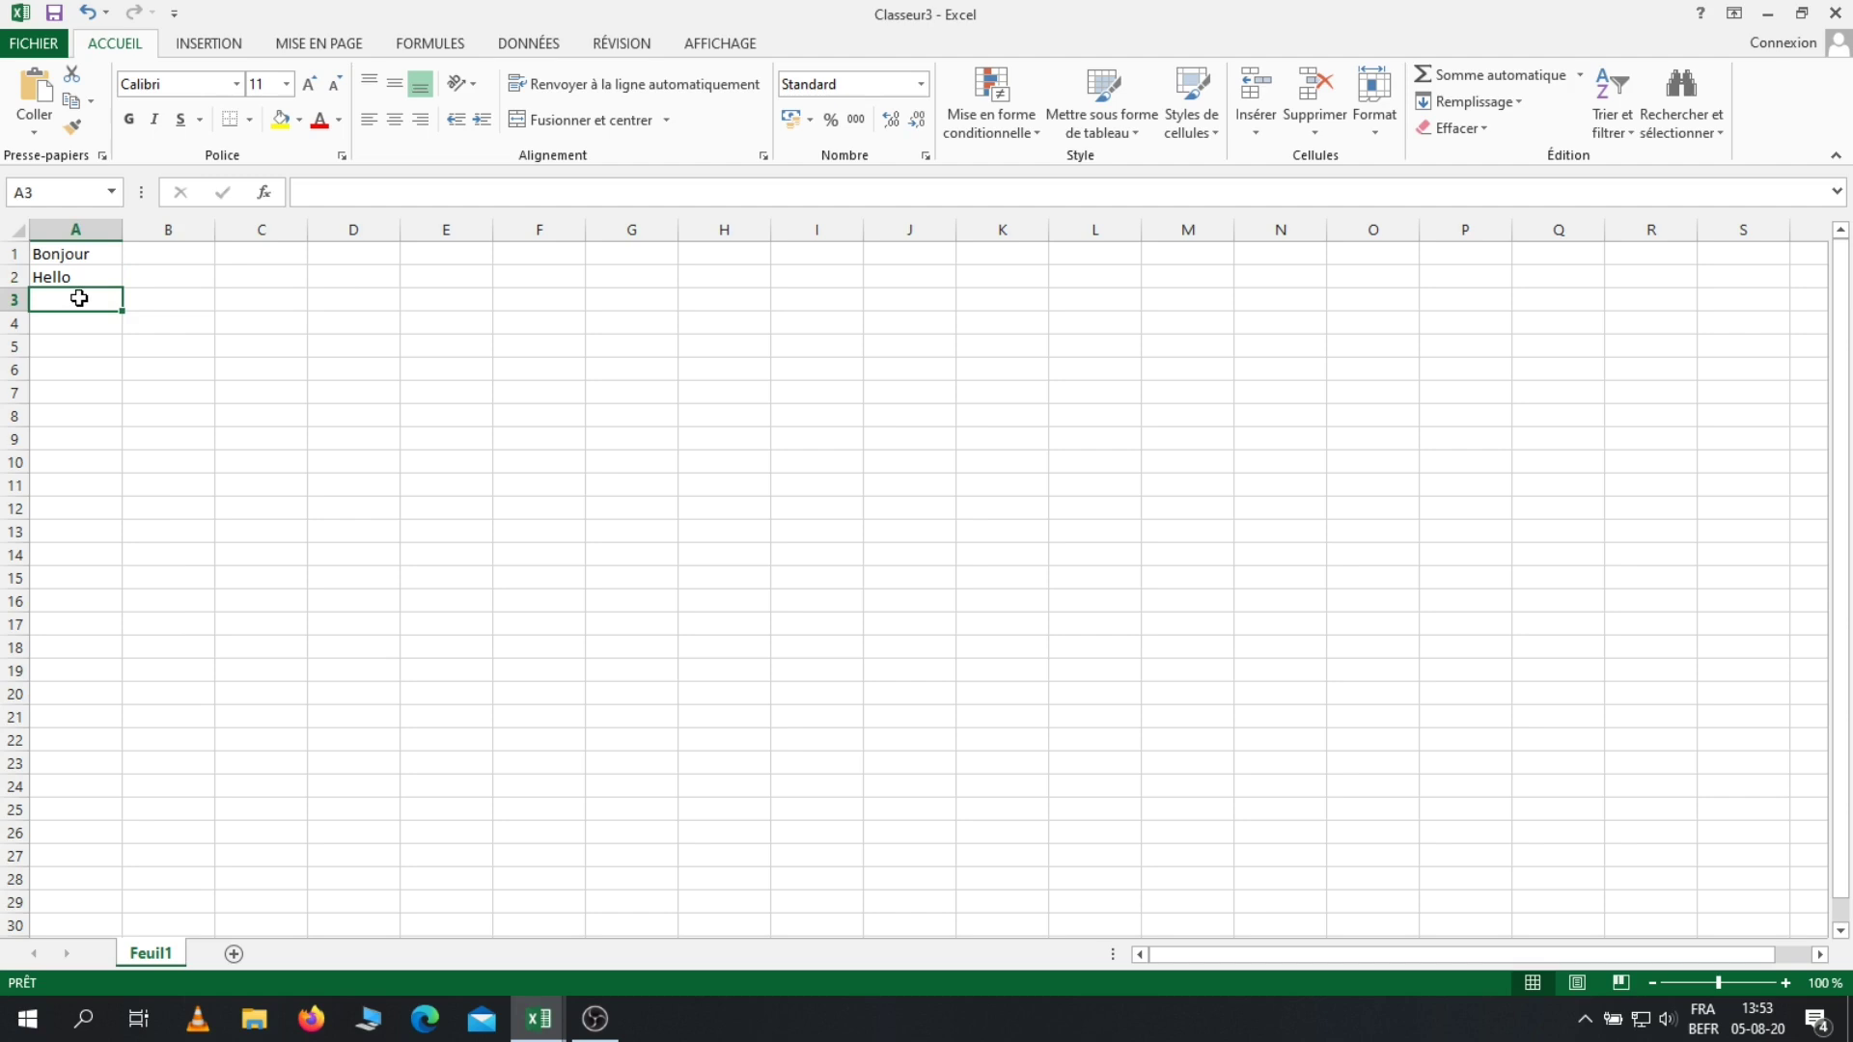
text(15)
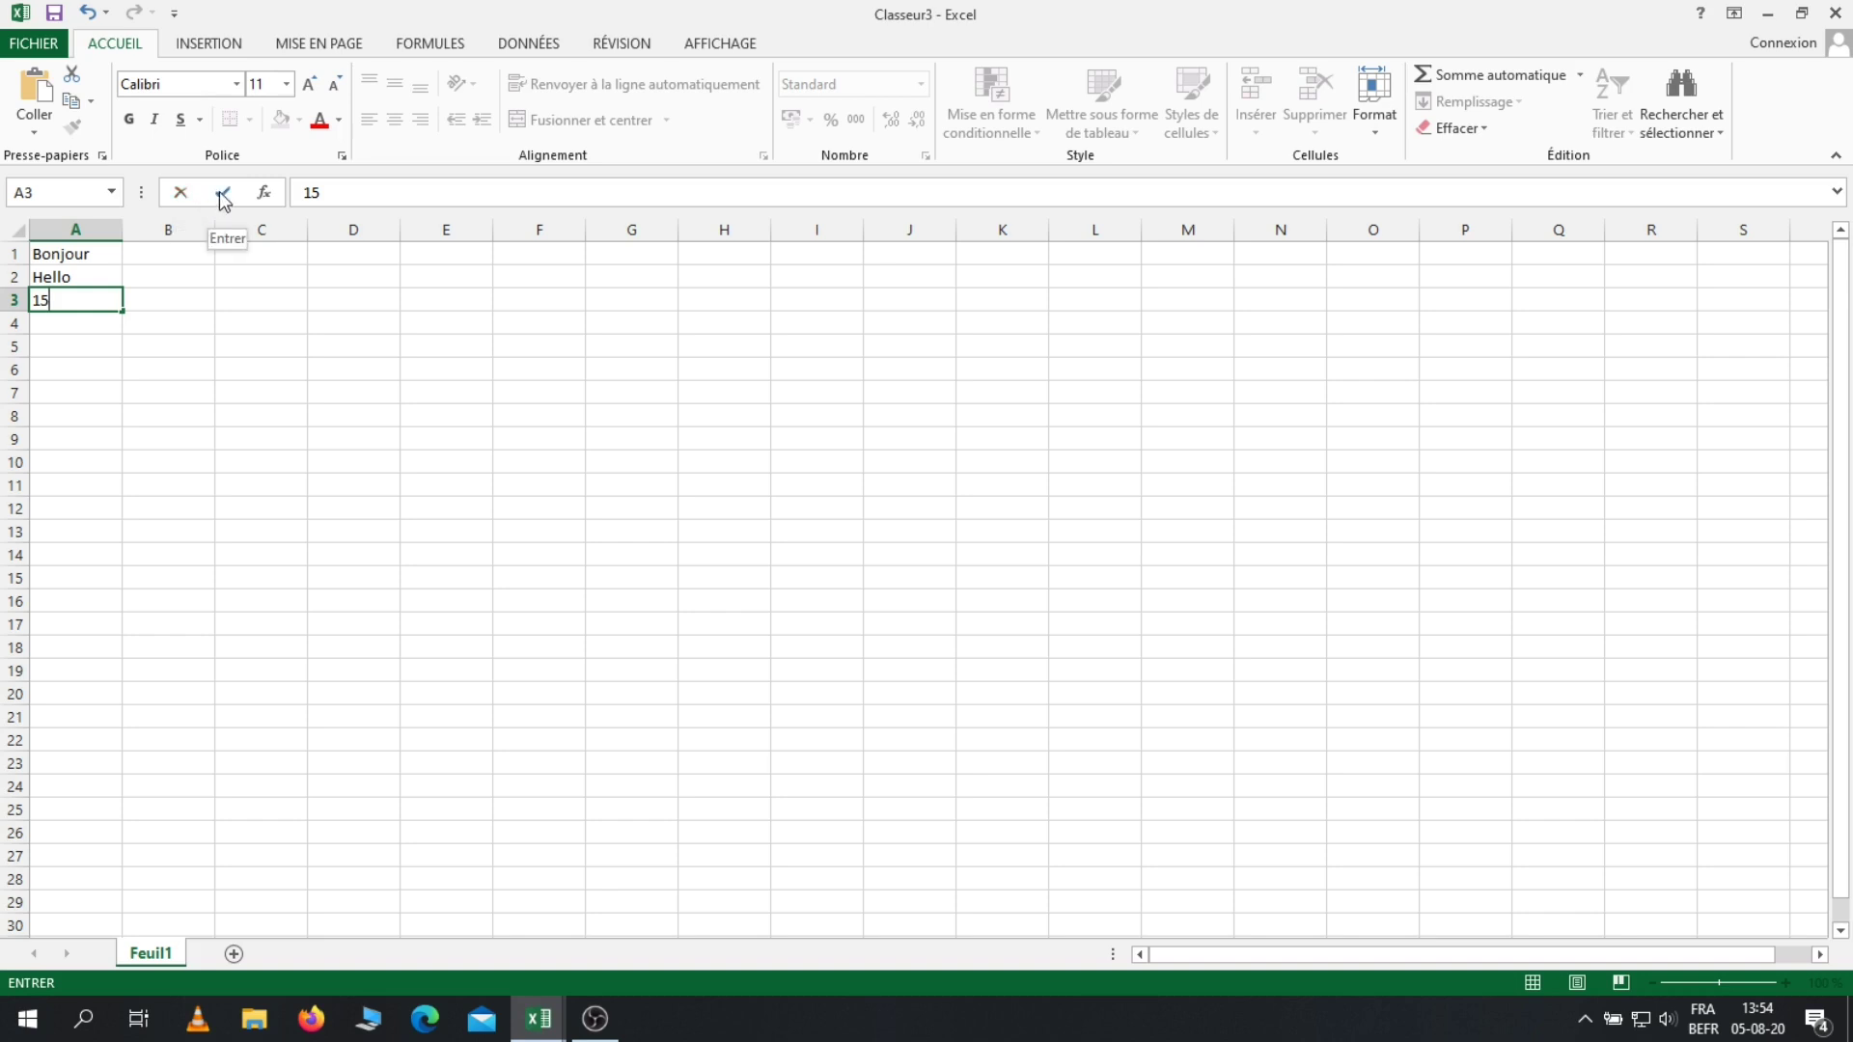
click(223, 196)
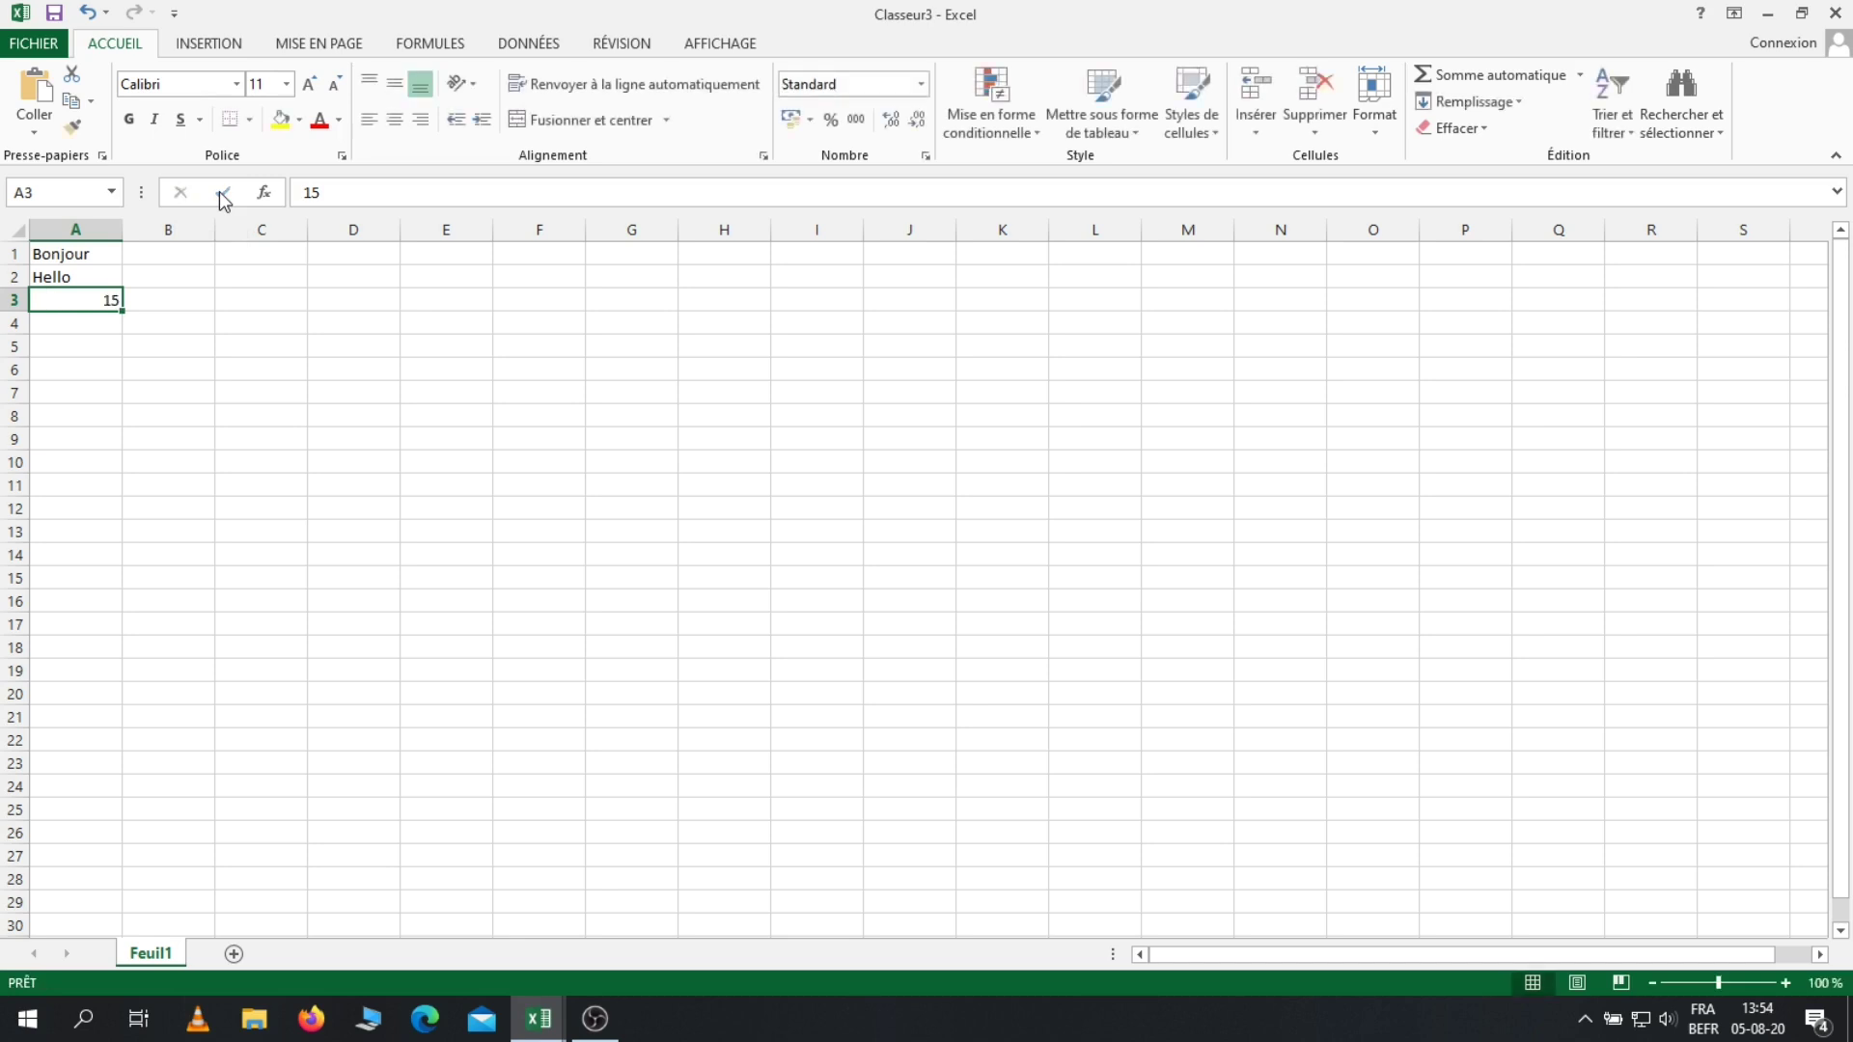
click(69, 324)
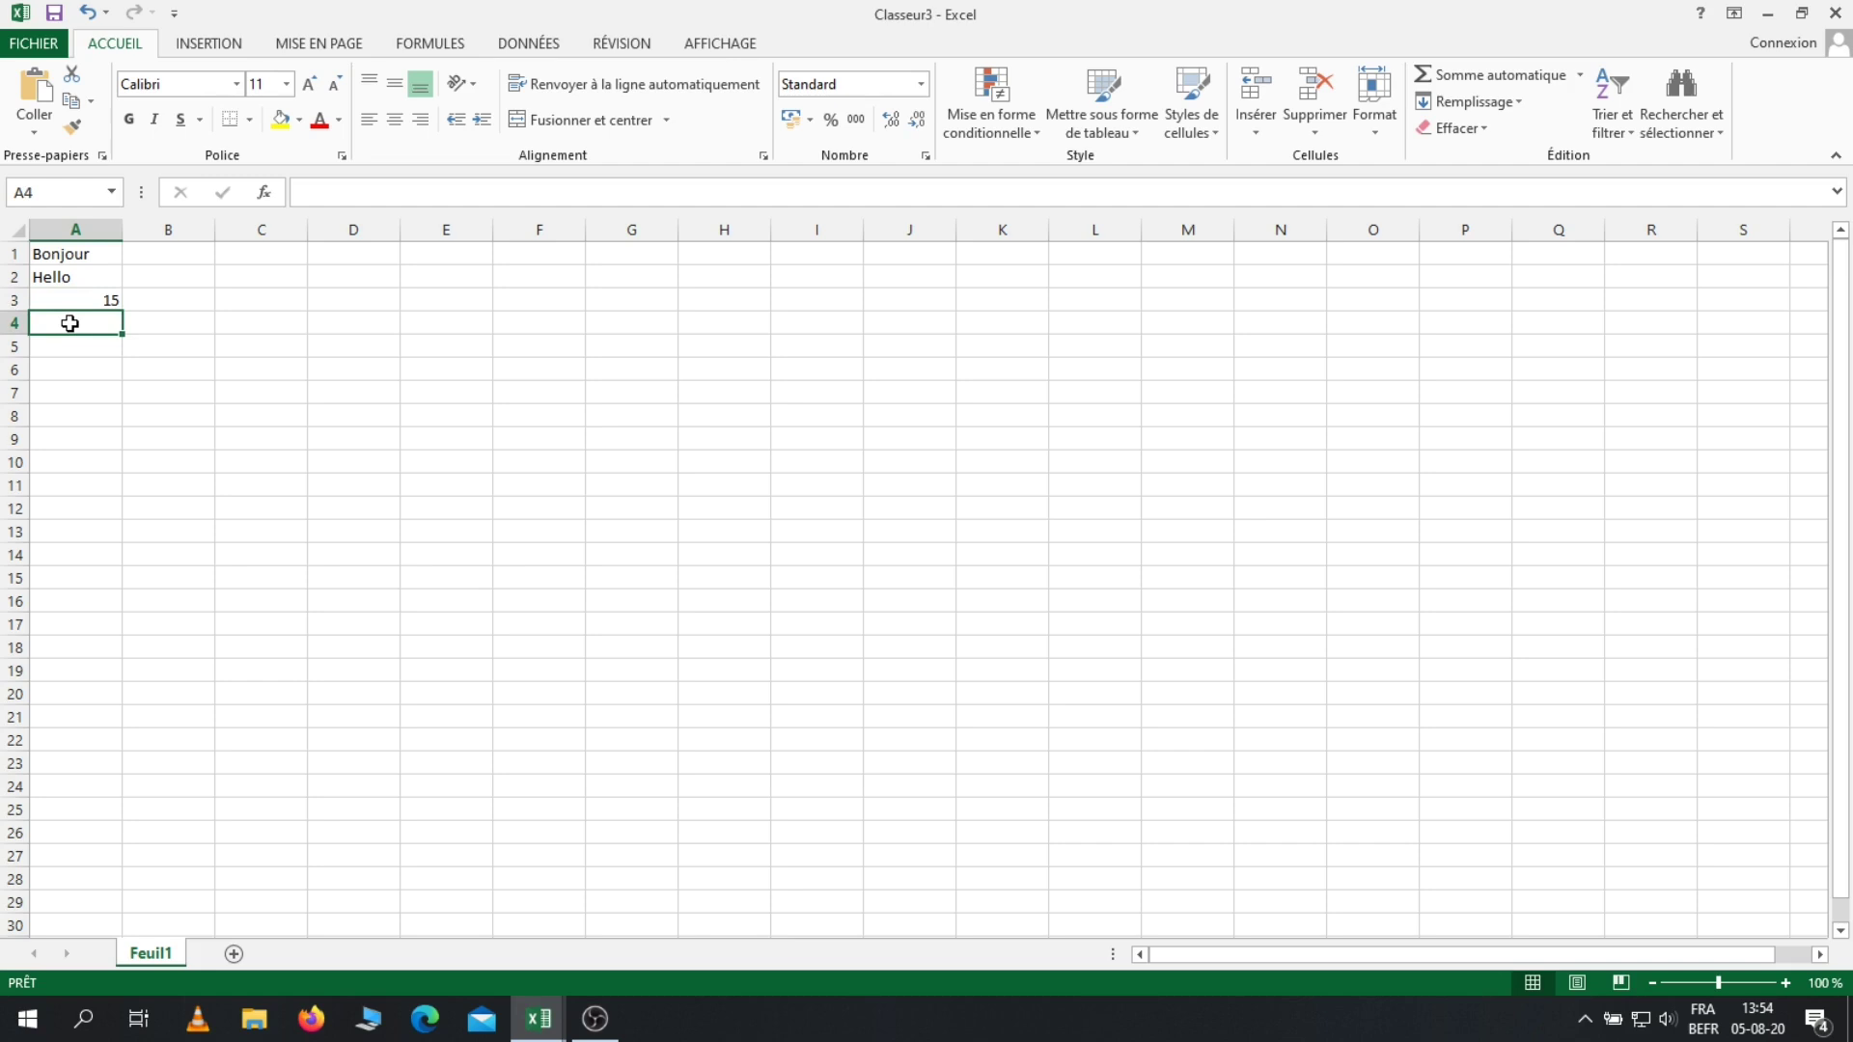
text(10)
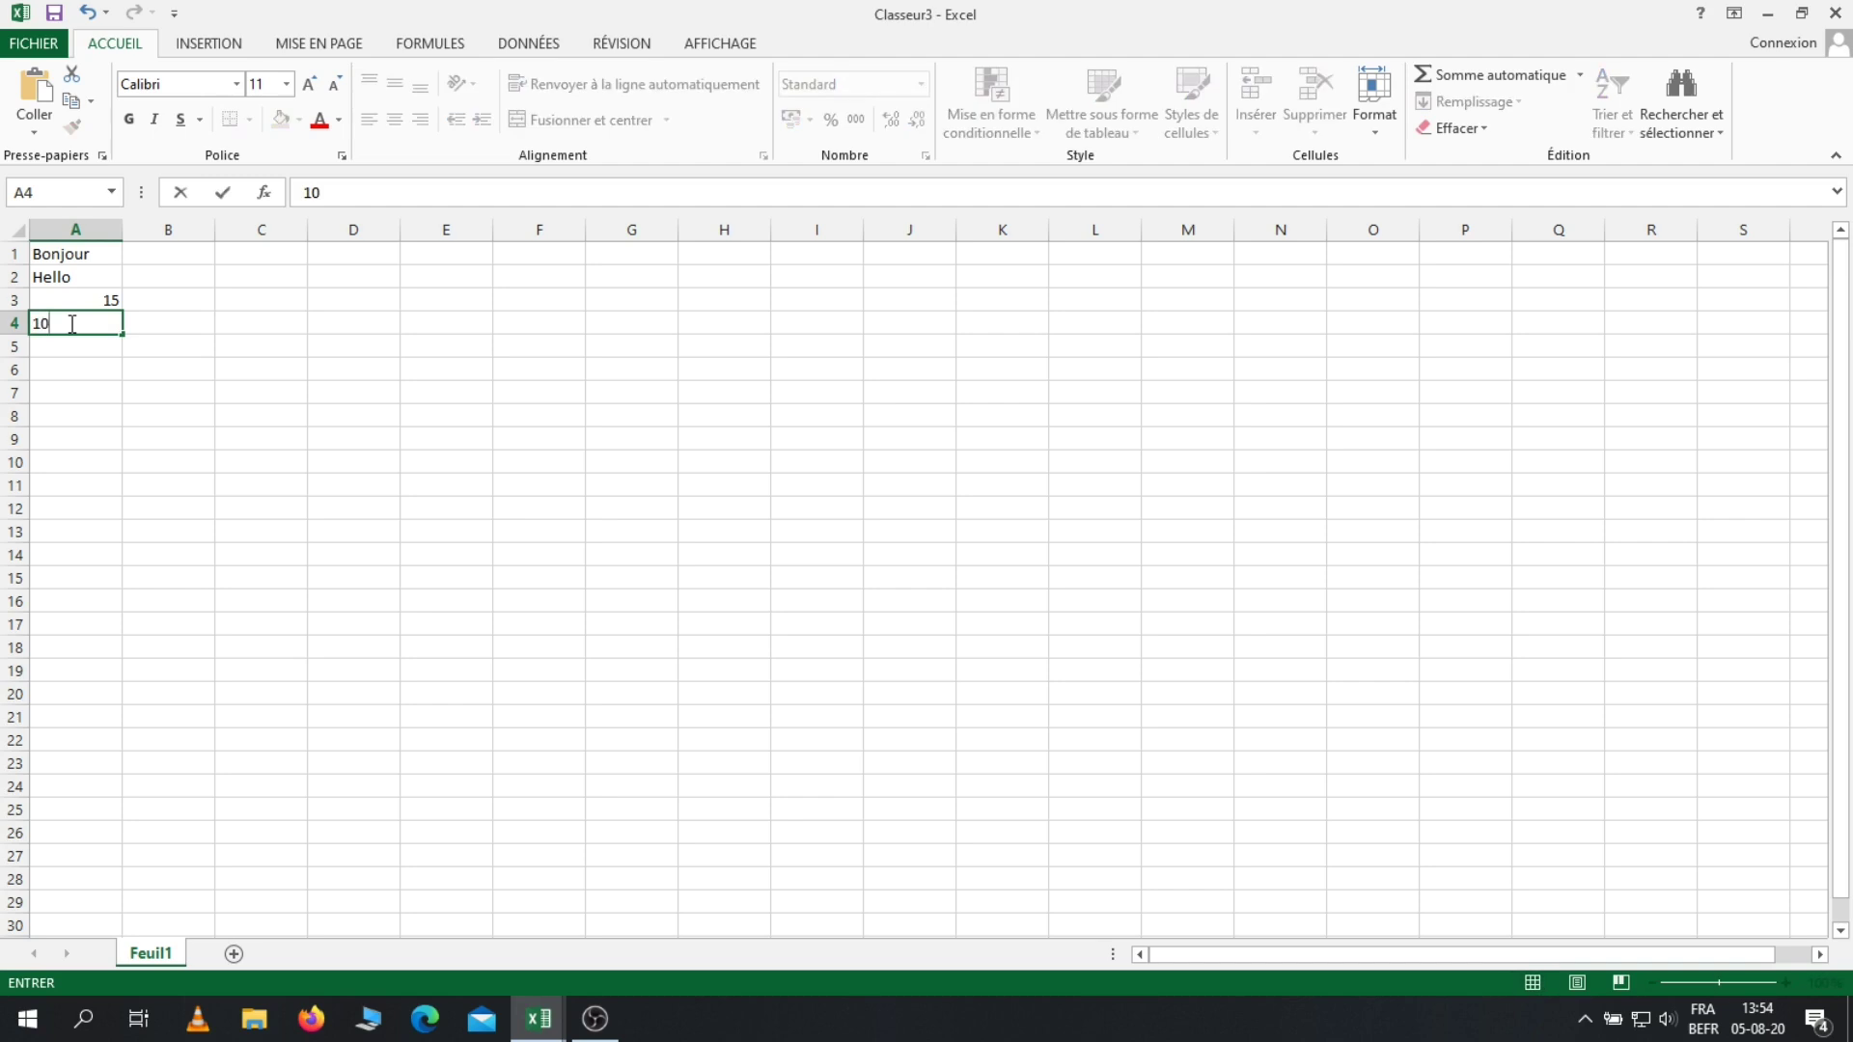
click(261, 318)
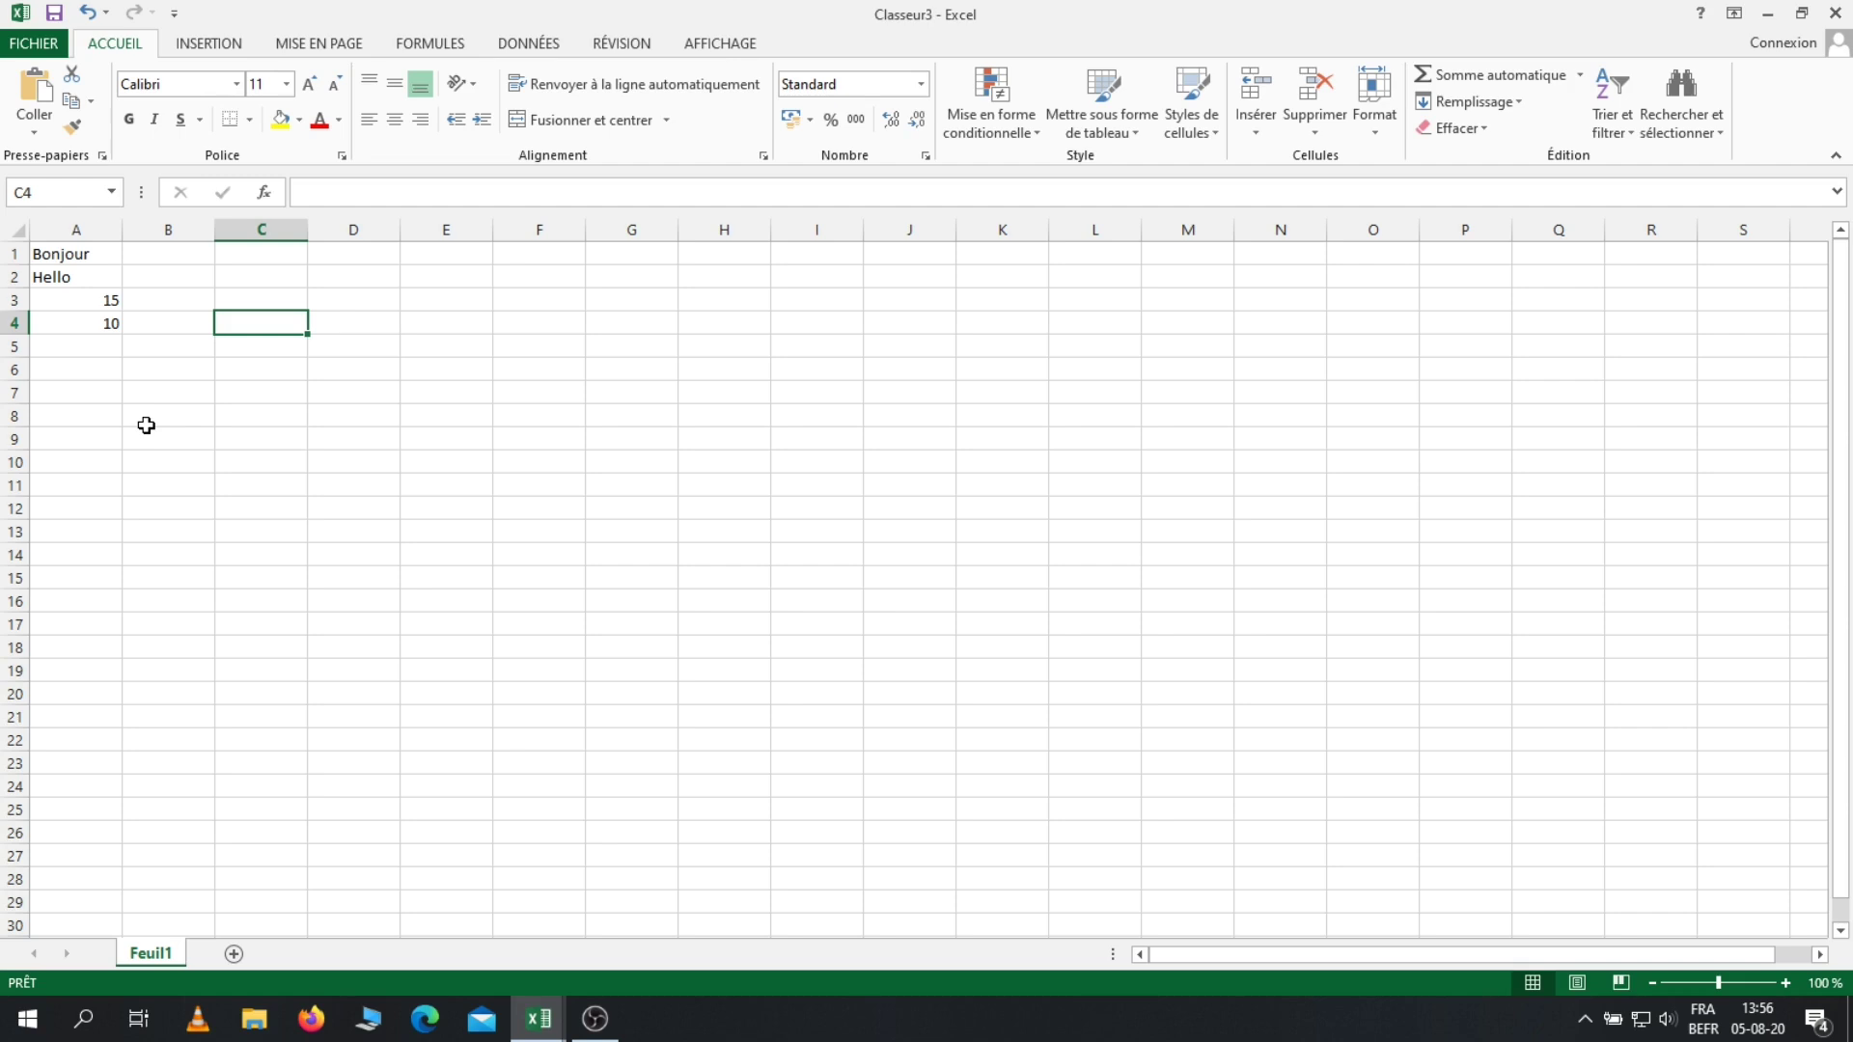
- Extend the text in cell A1 to "Bonjour, je suis heureux de vous rencontrer"
click(94, 255)
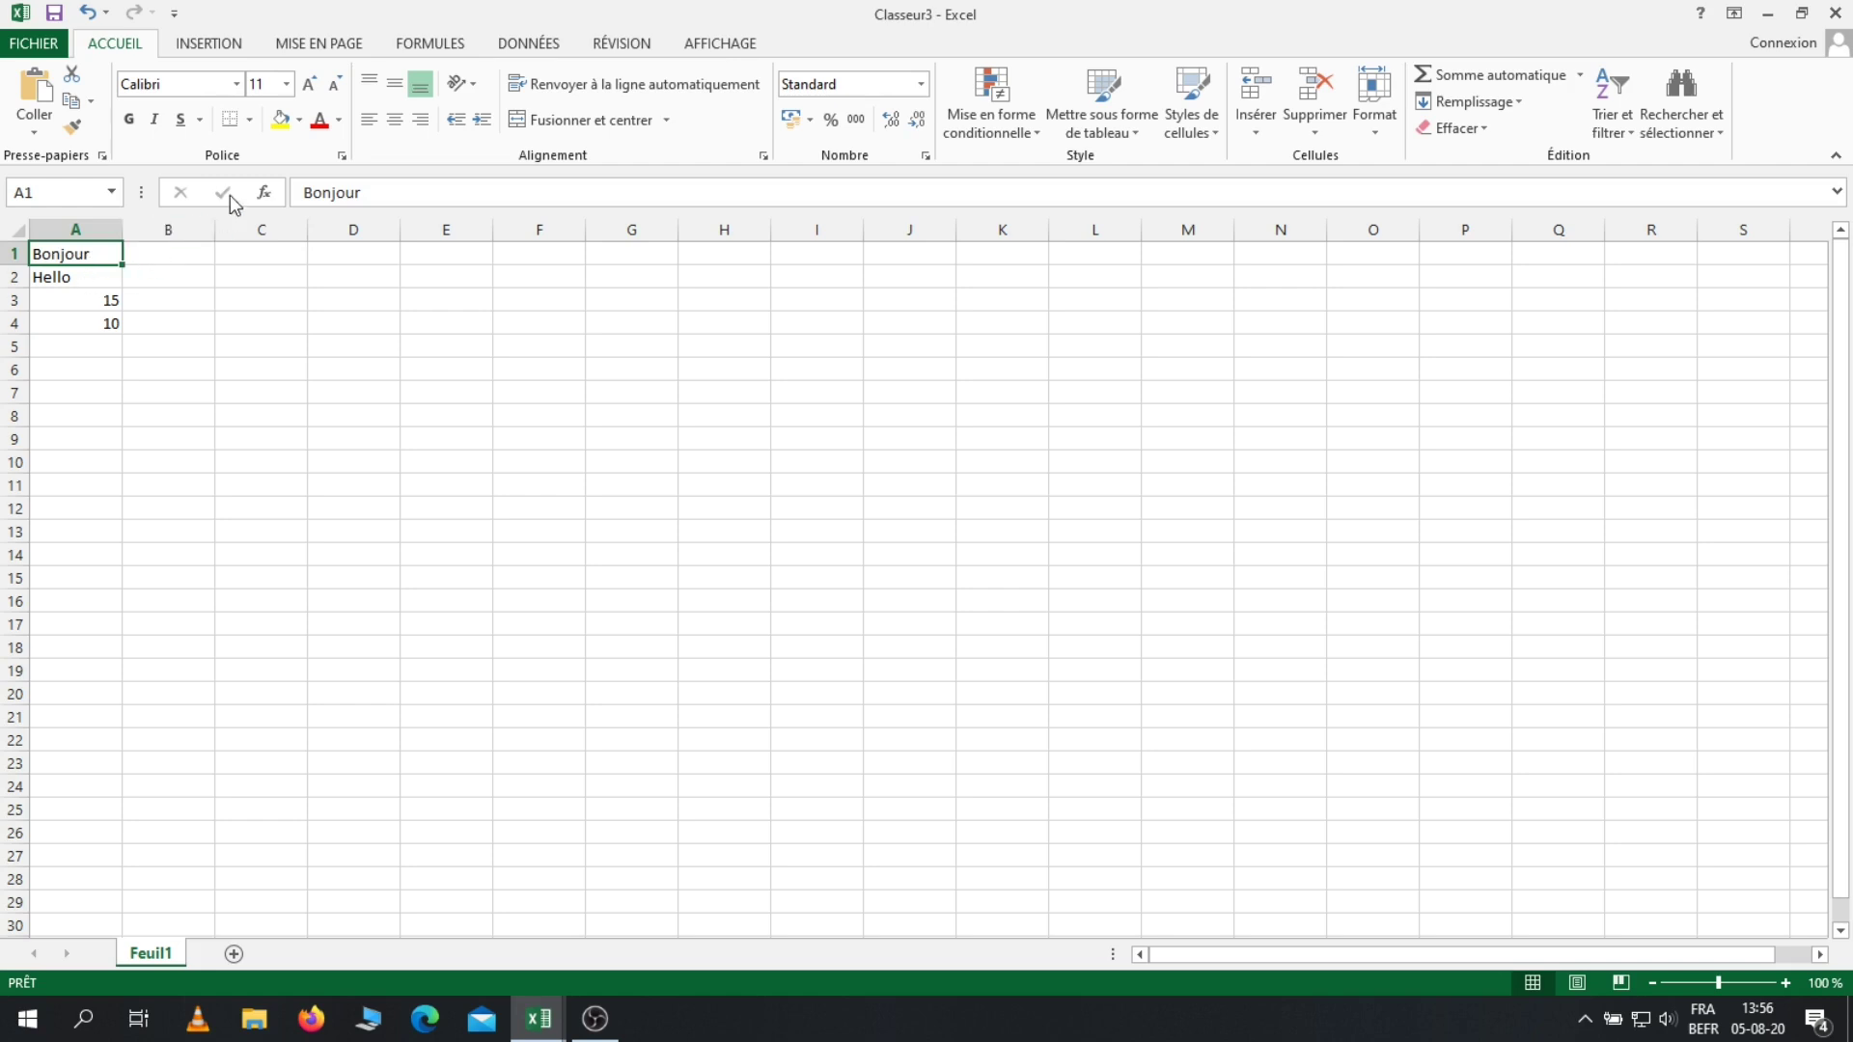
click(96, 352)
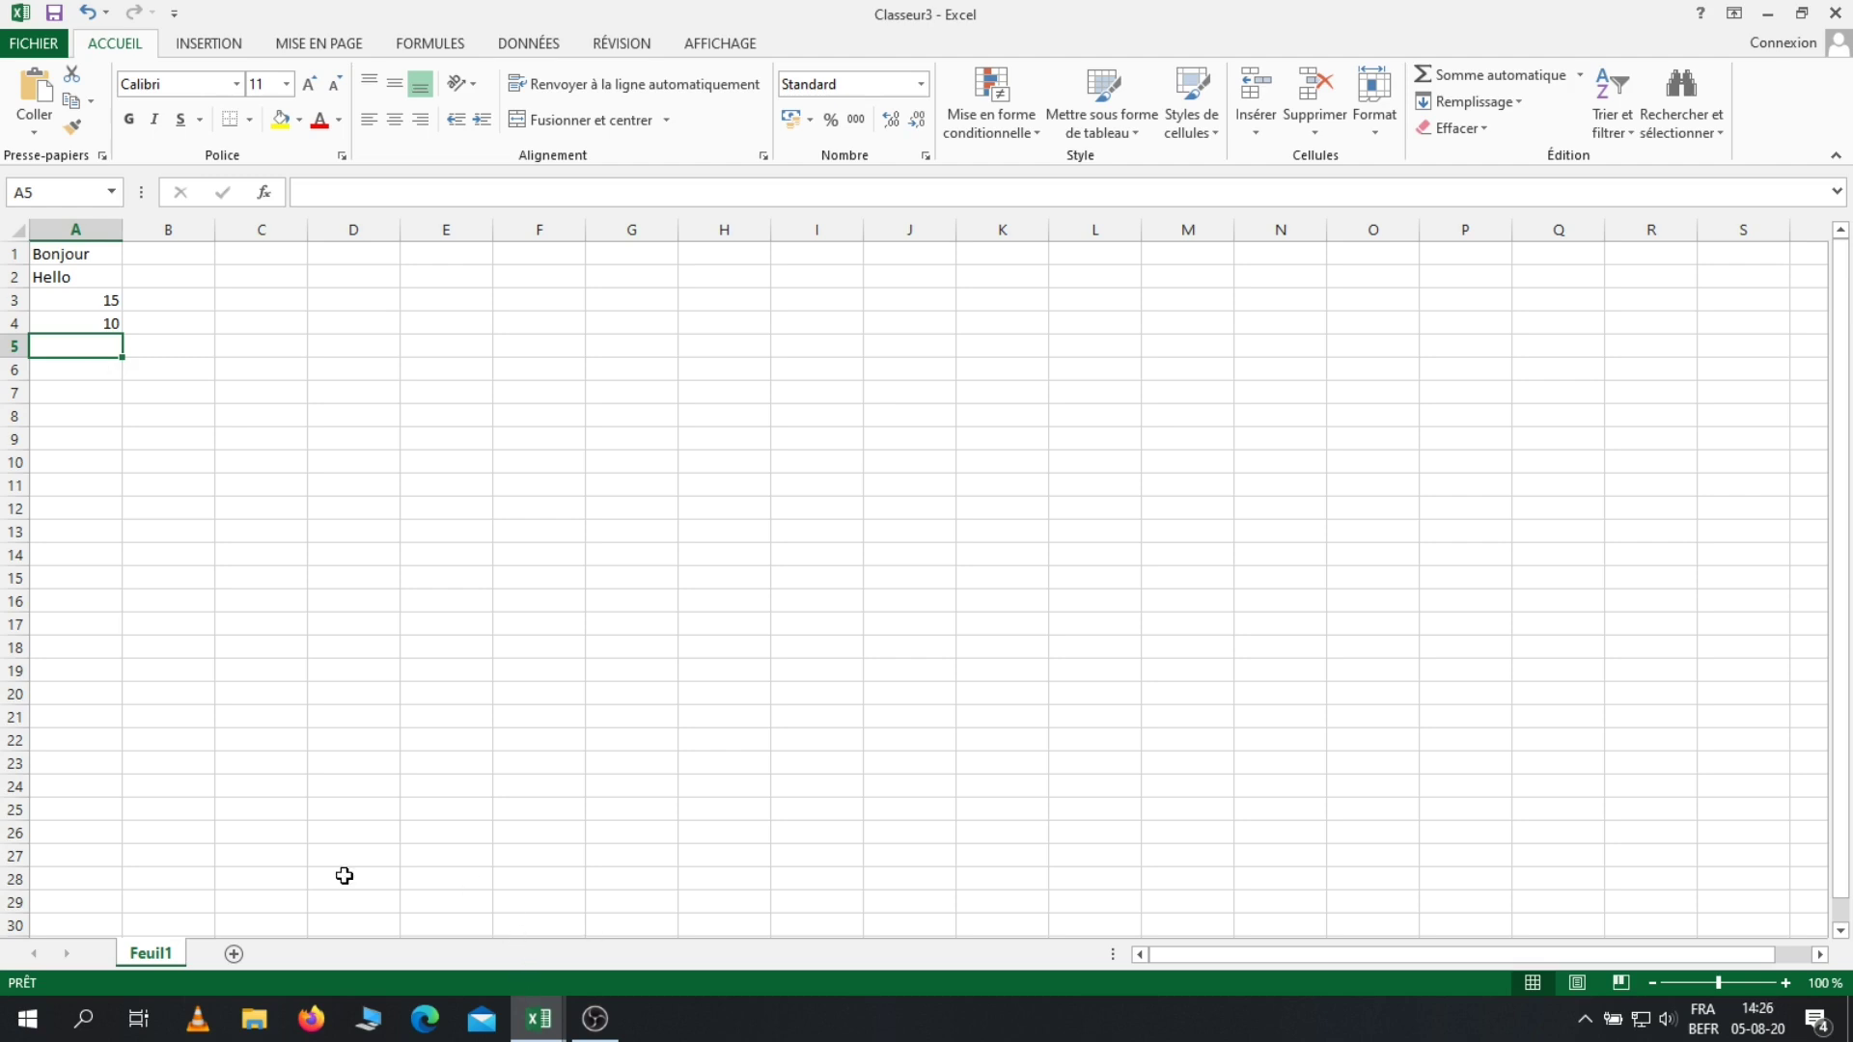
click(34, 252)
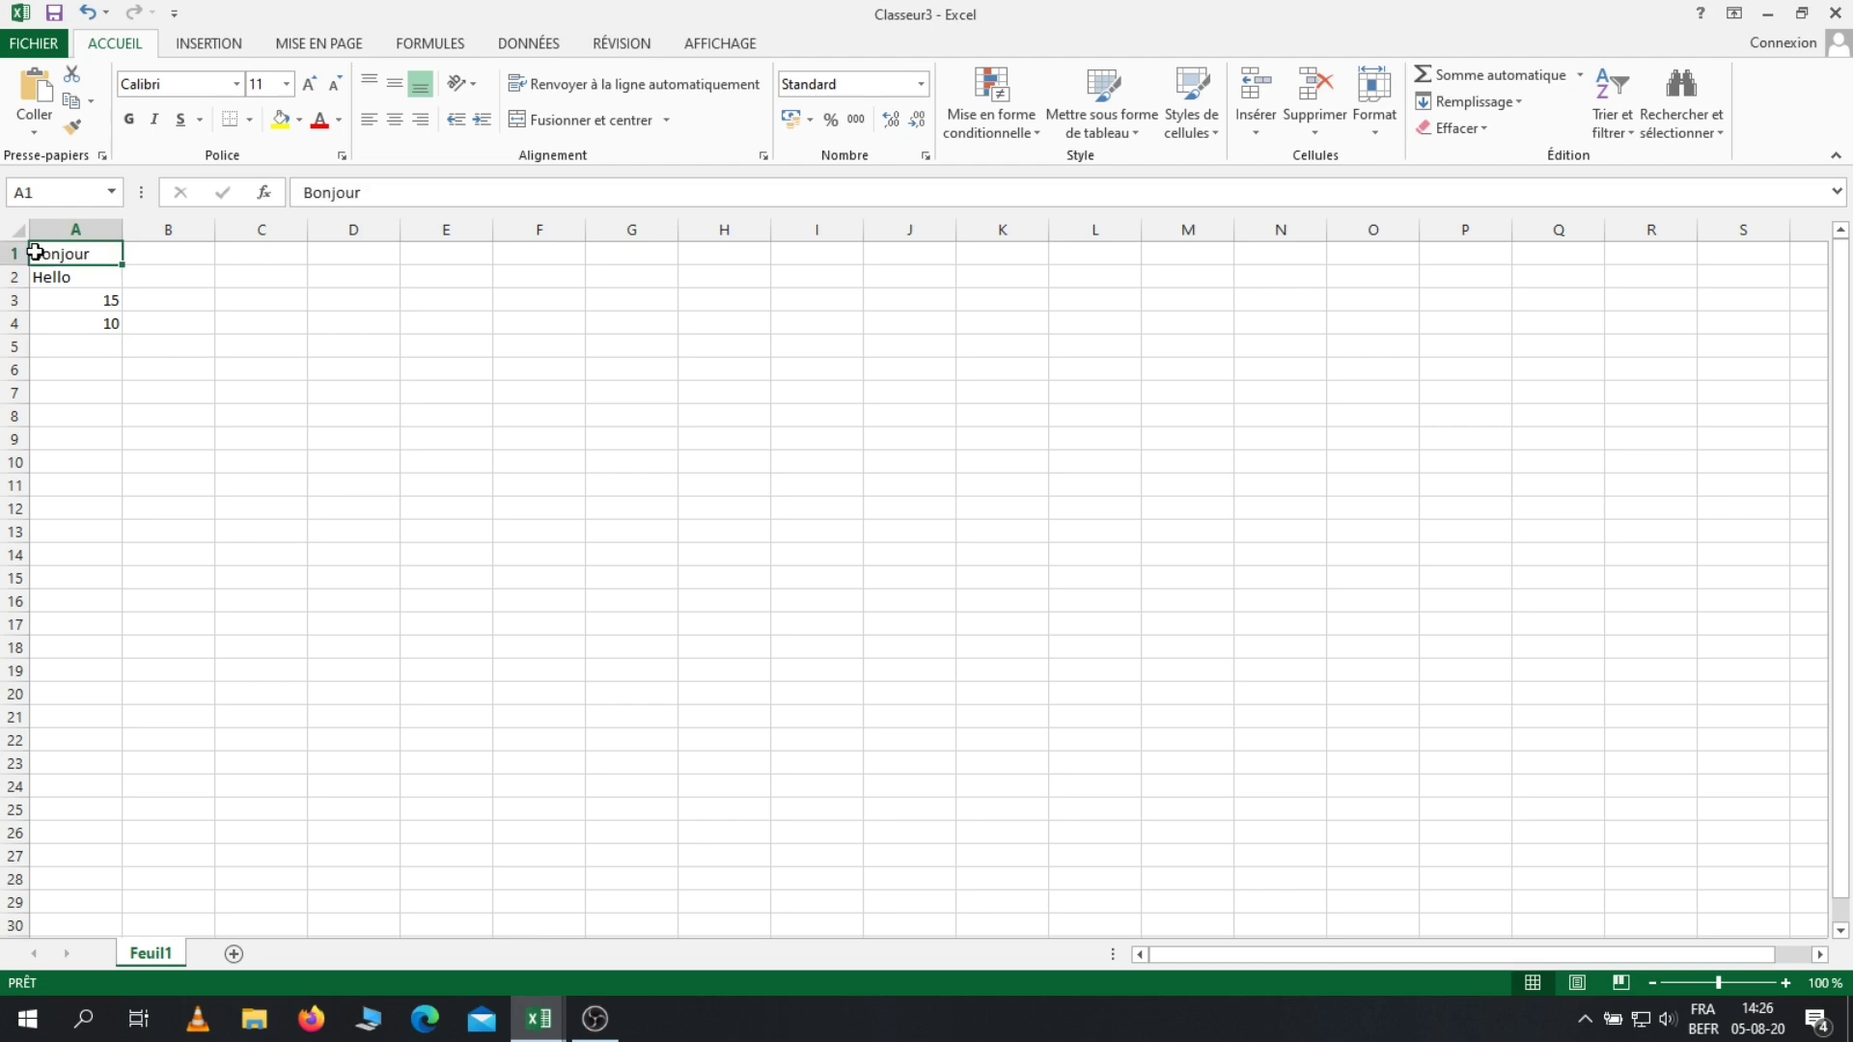
click(375, 190)
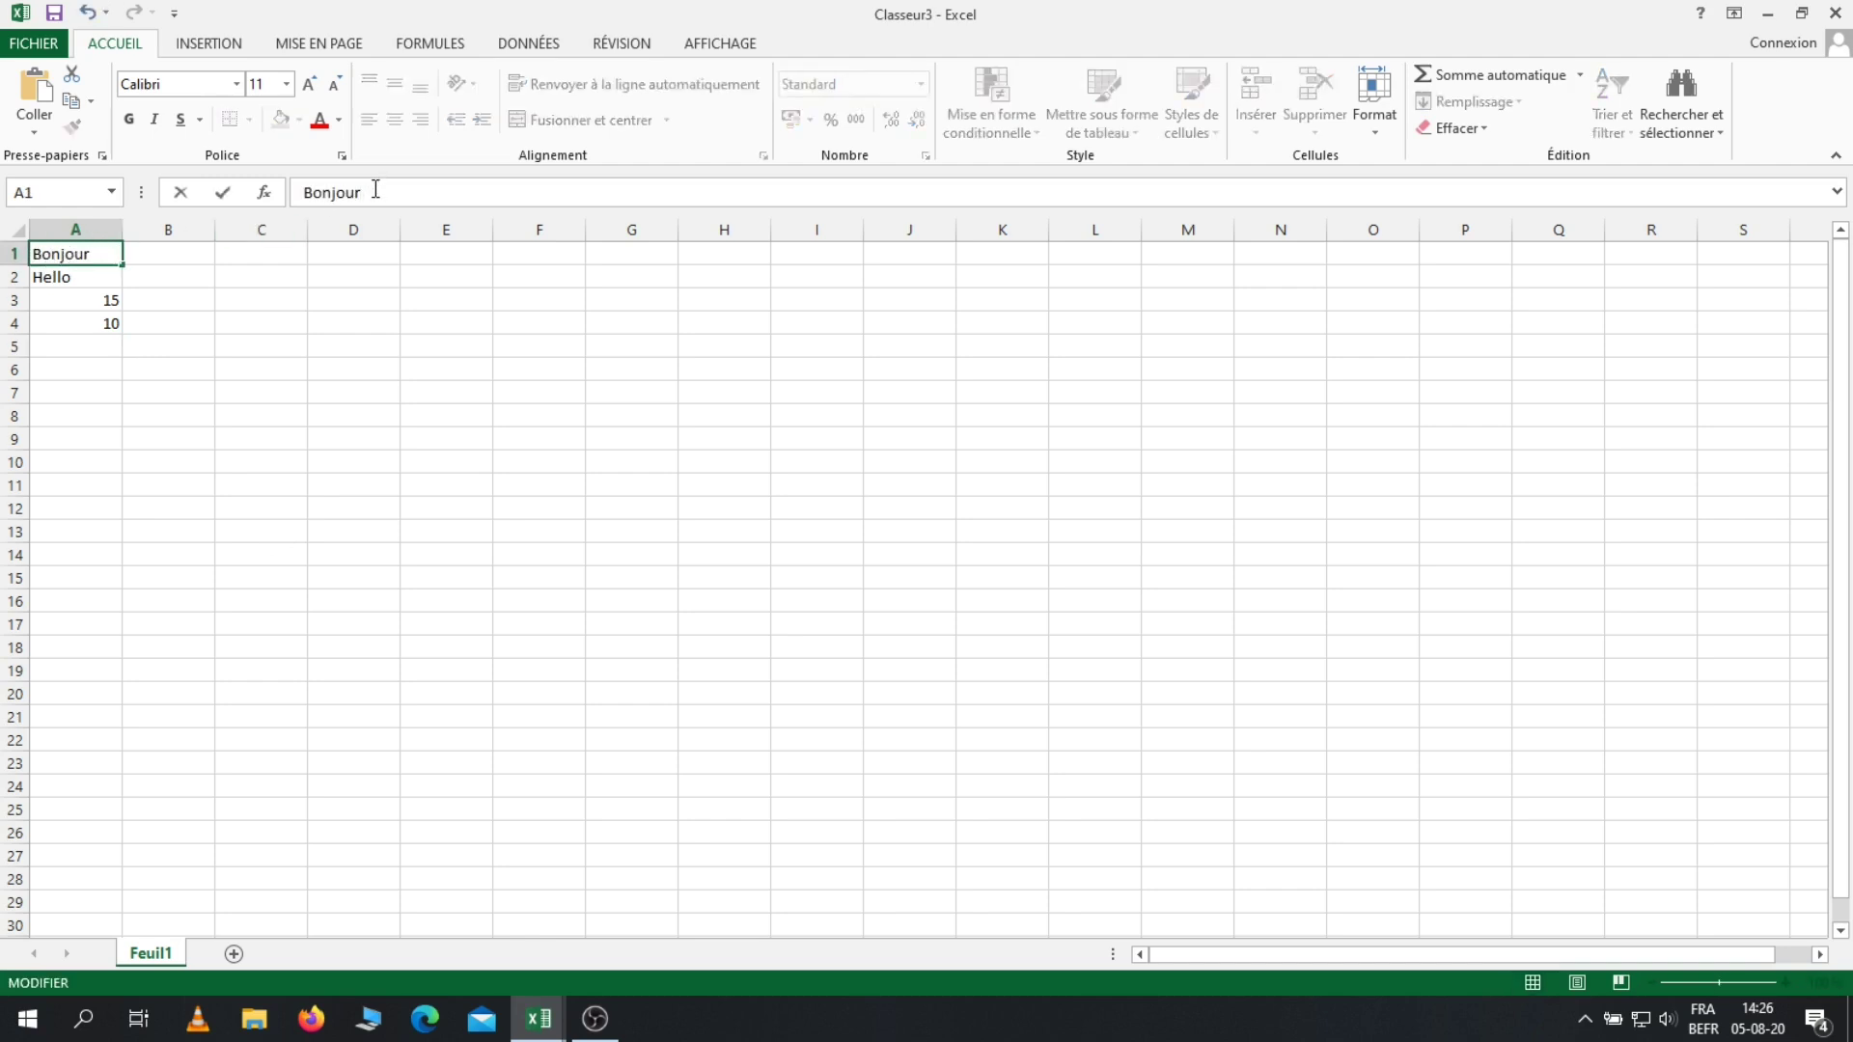
key(BackSpace)
text(, je suis heureux de vous rencontrer)
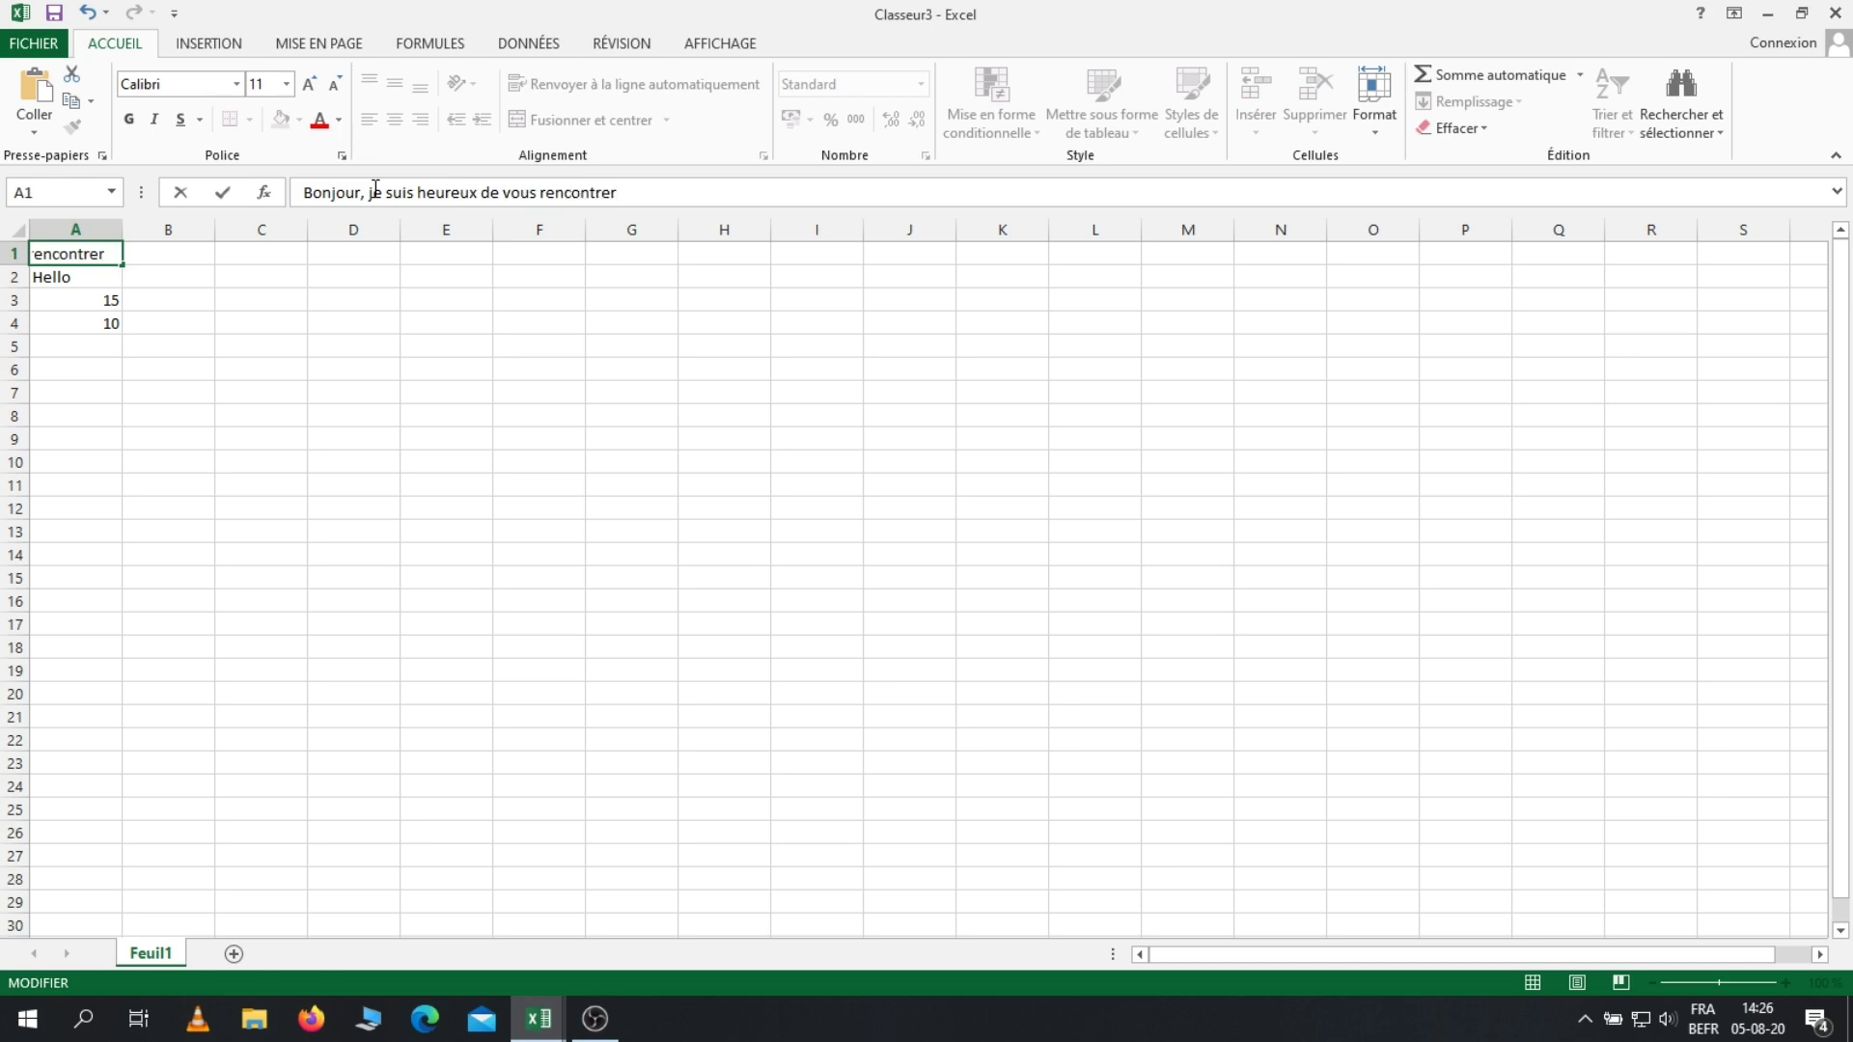
click(220, 193)
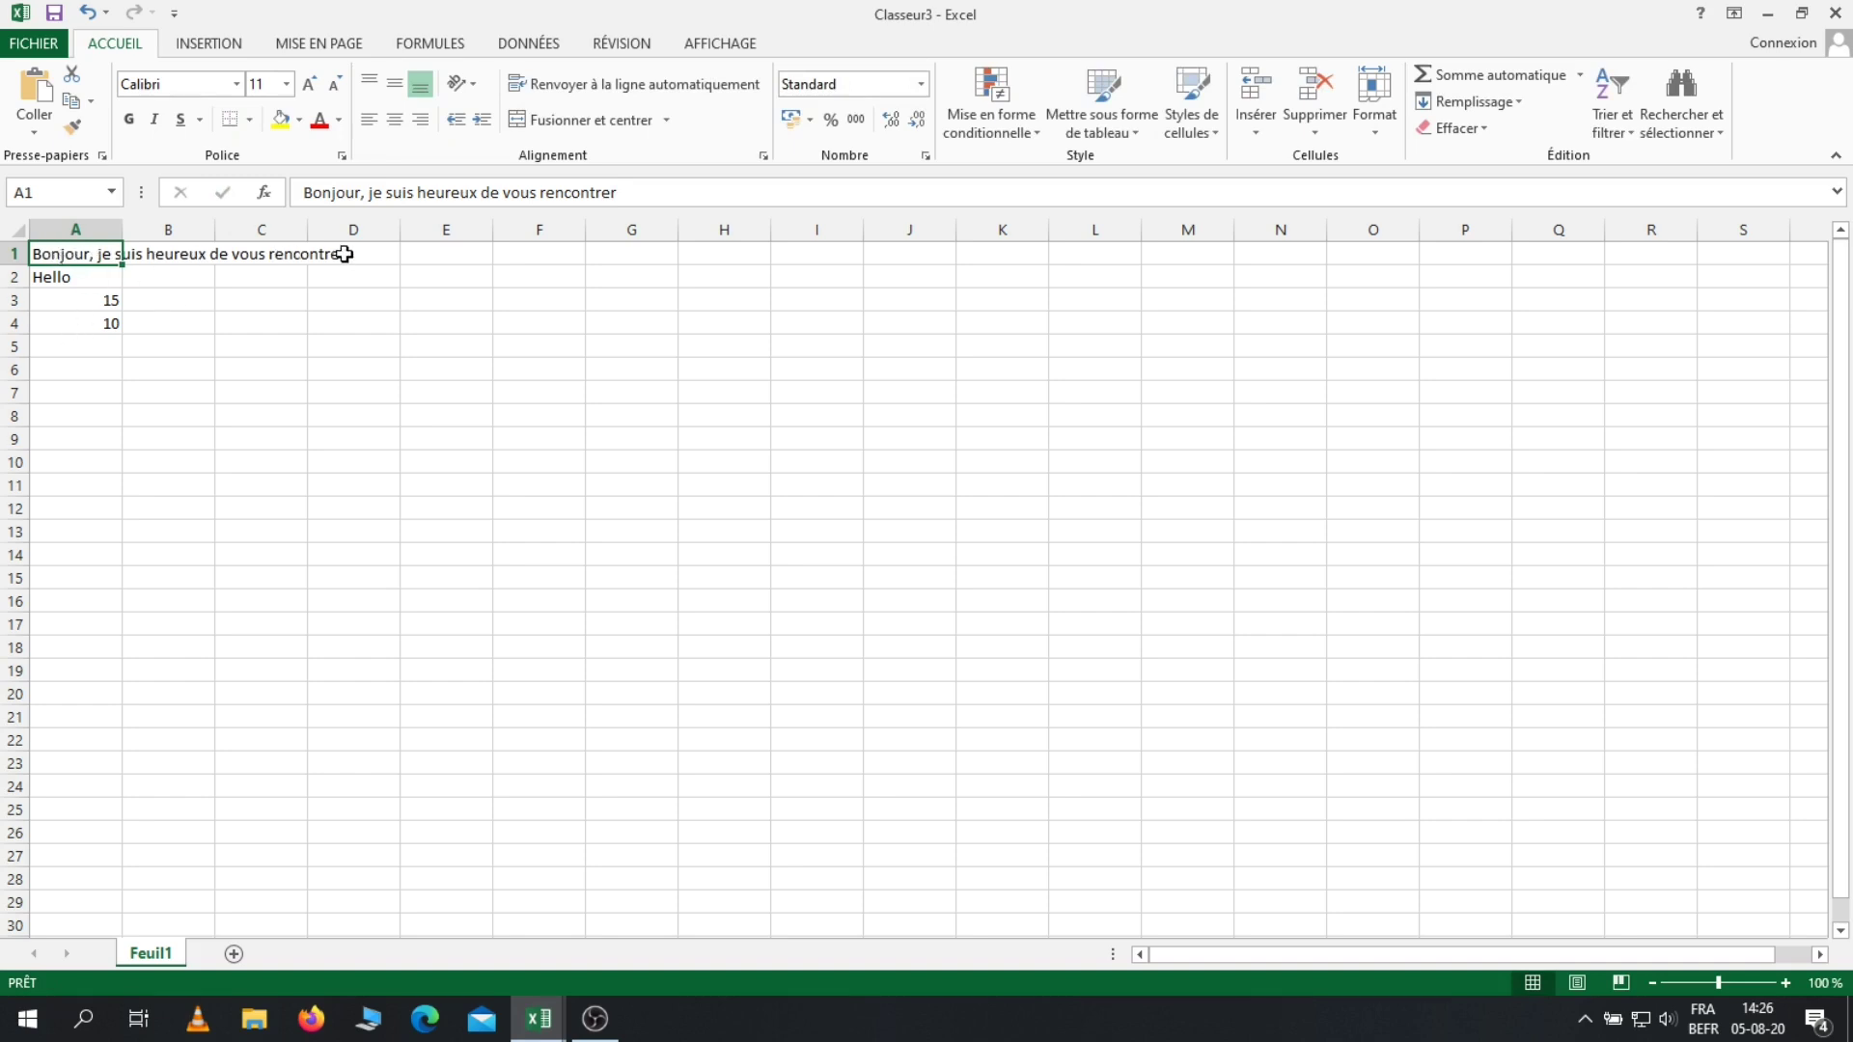
- Enter "coucou" in cell B1, beside the long sentence
click(183, 277)
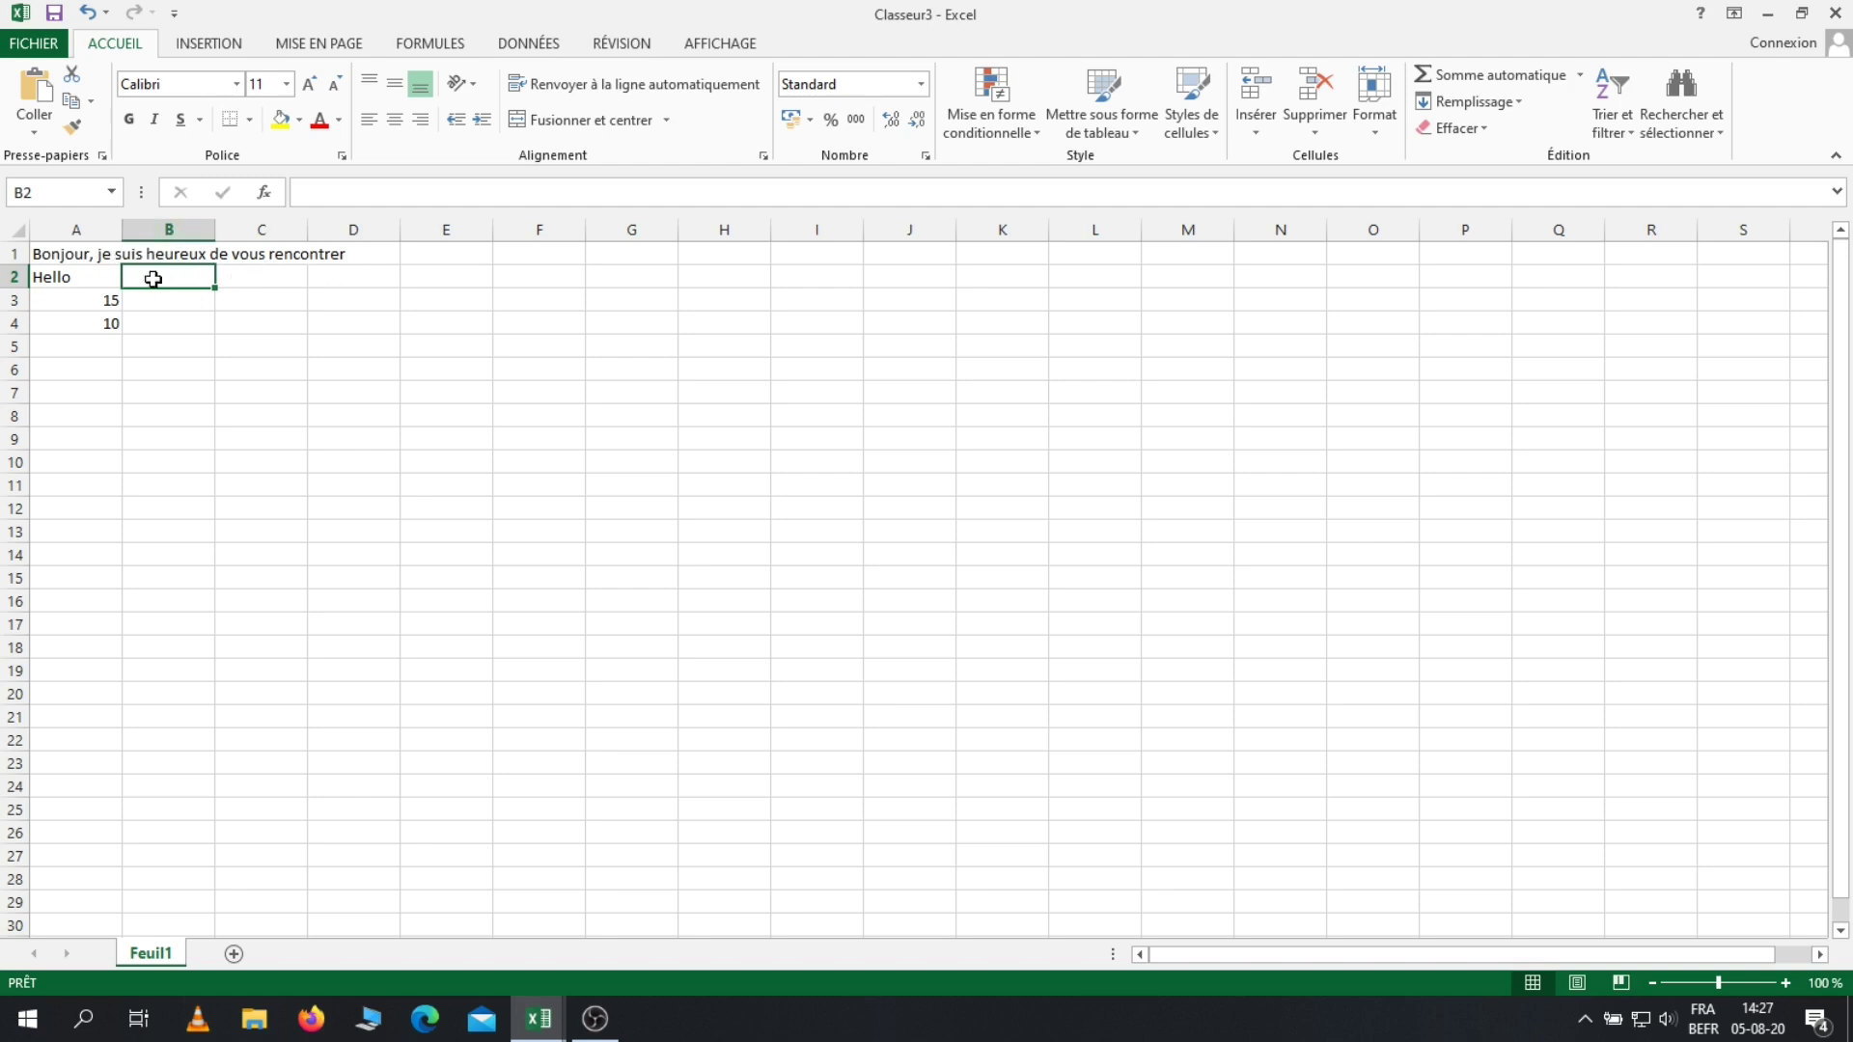
click(172, 253)
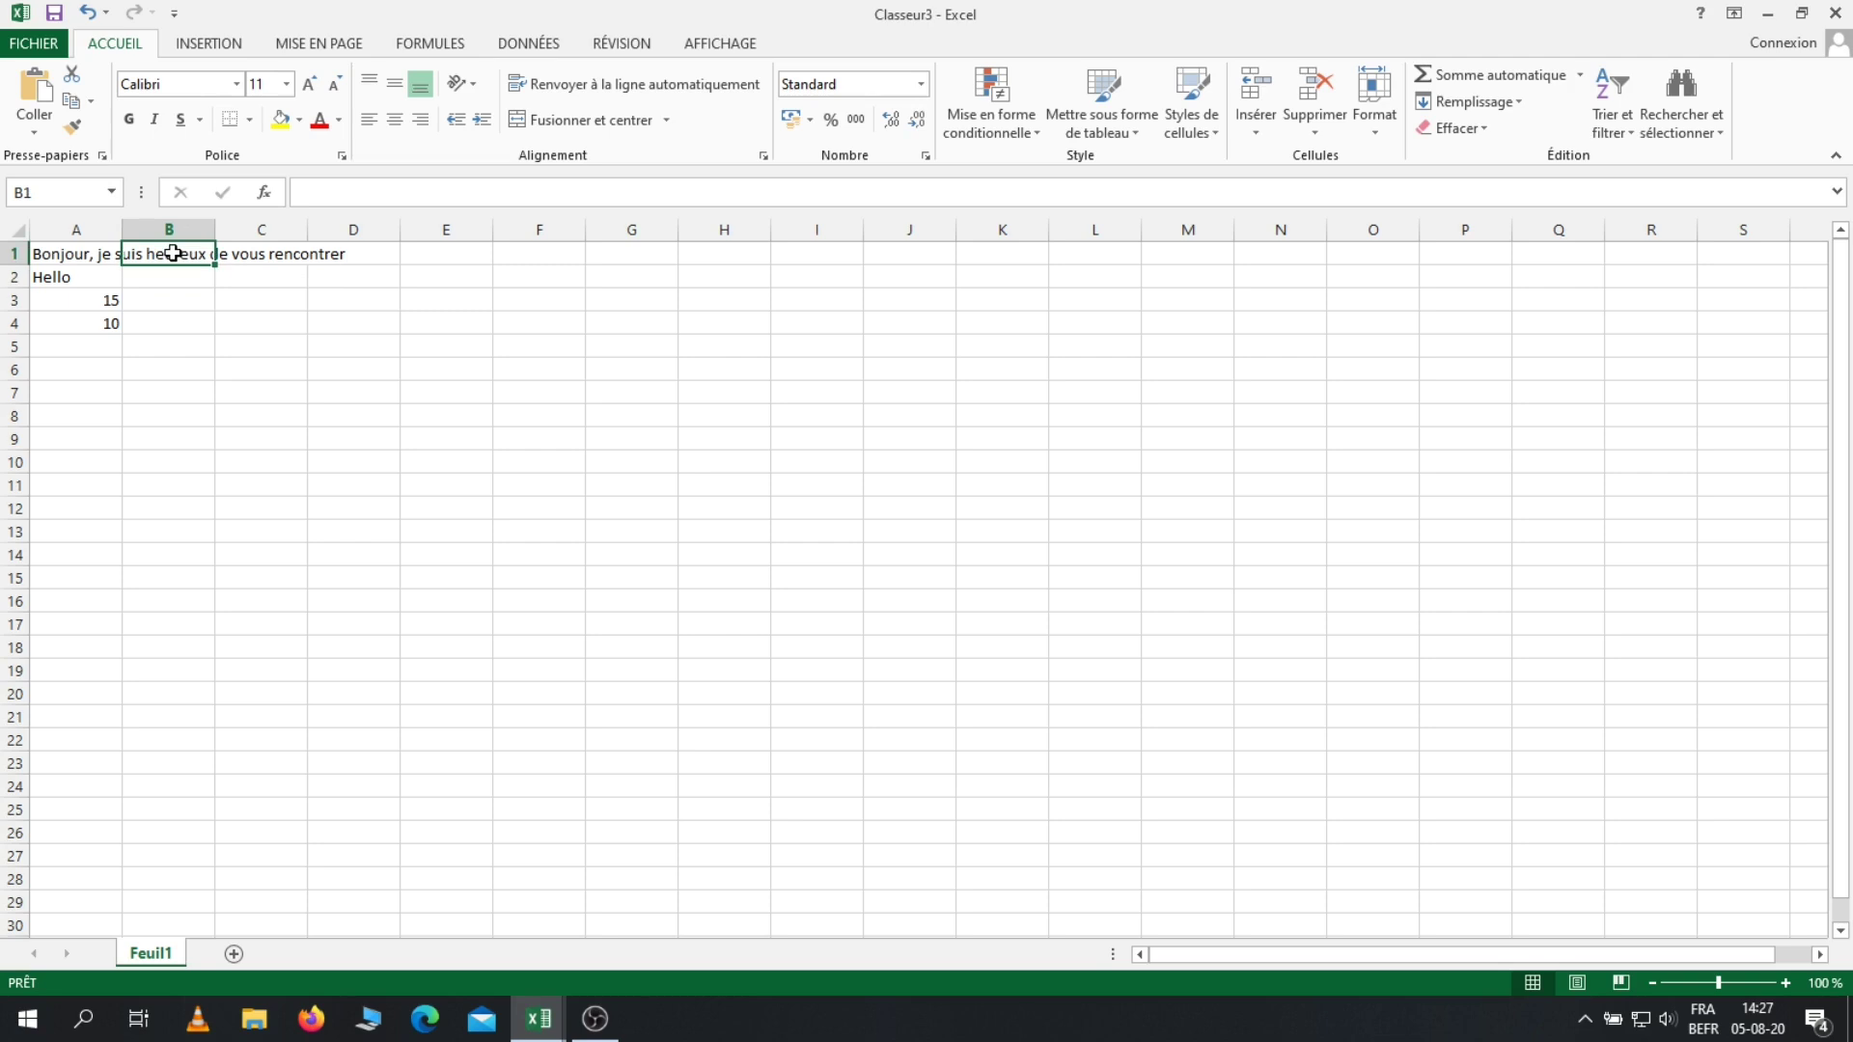
text(coucou)
key(Return)
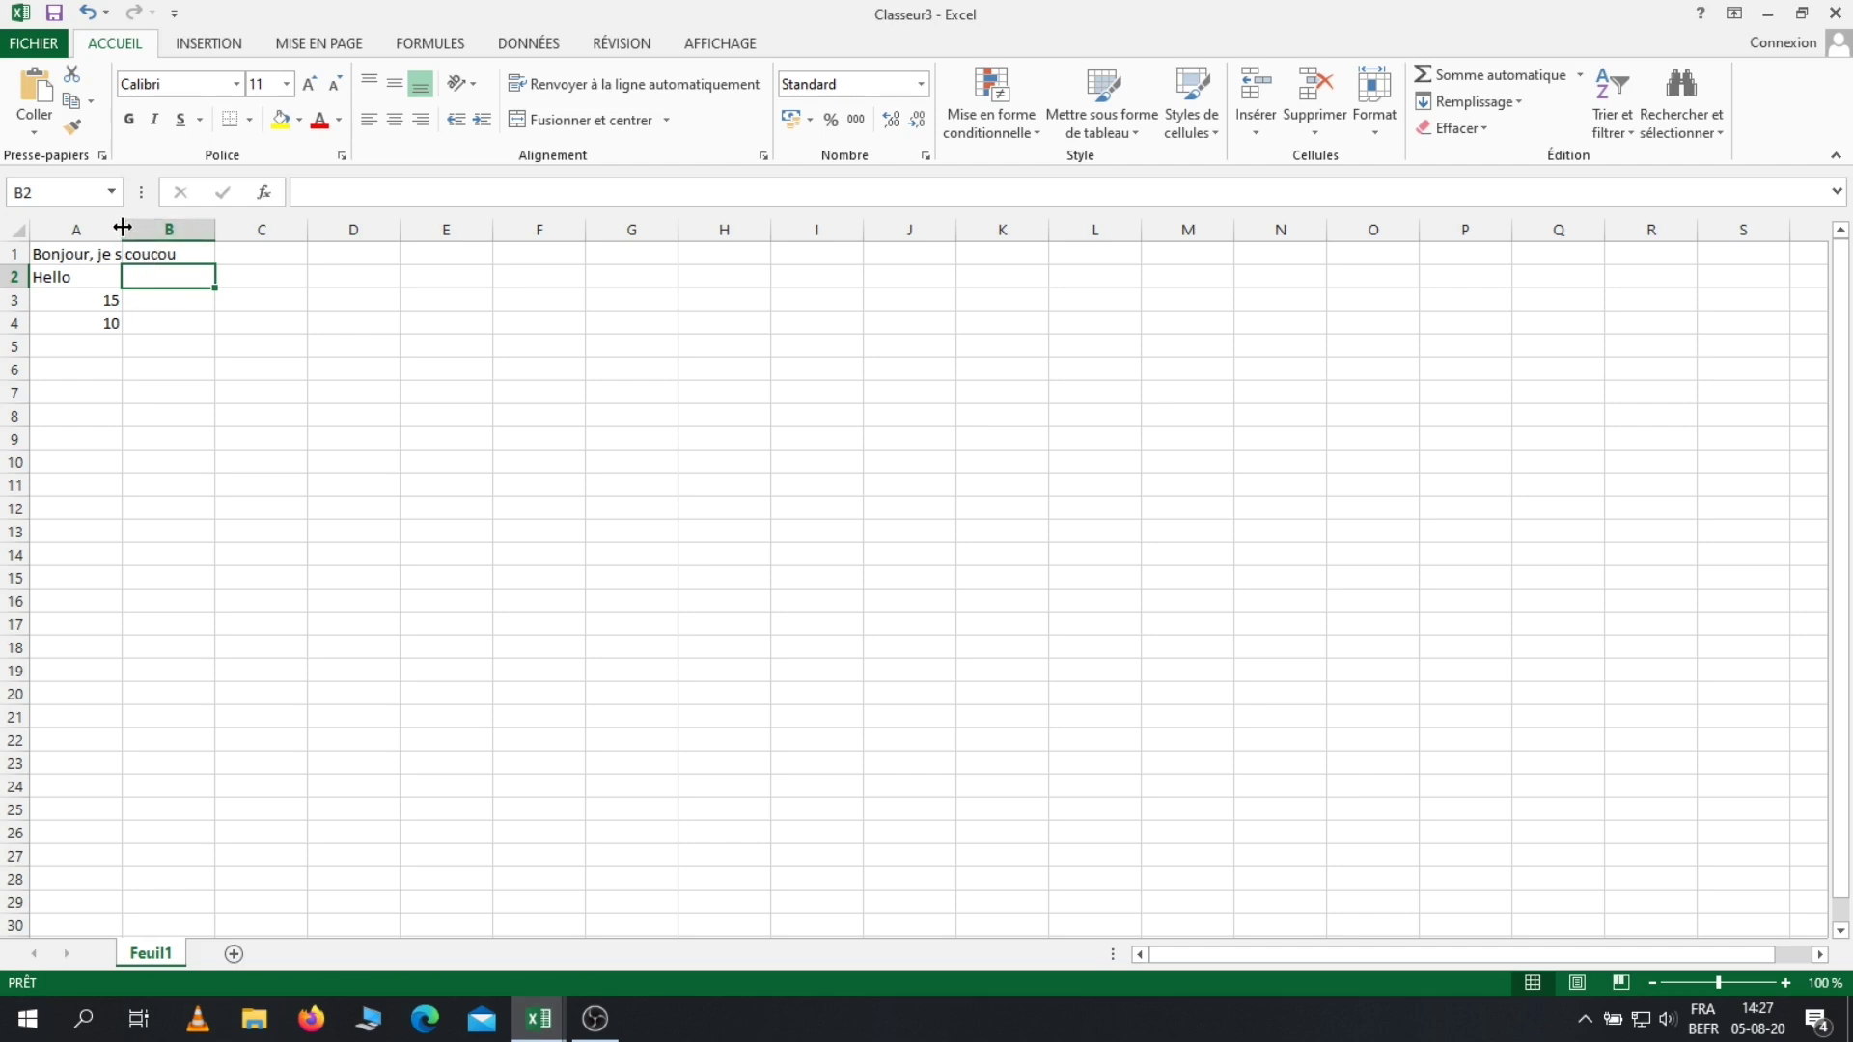
- Widen column A to make room for the long sentence in cell A1
drag(123, 227, 368, 225)
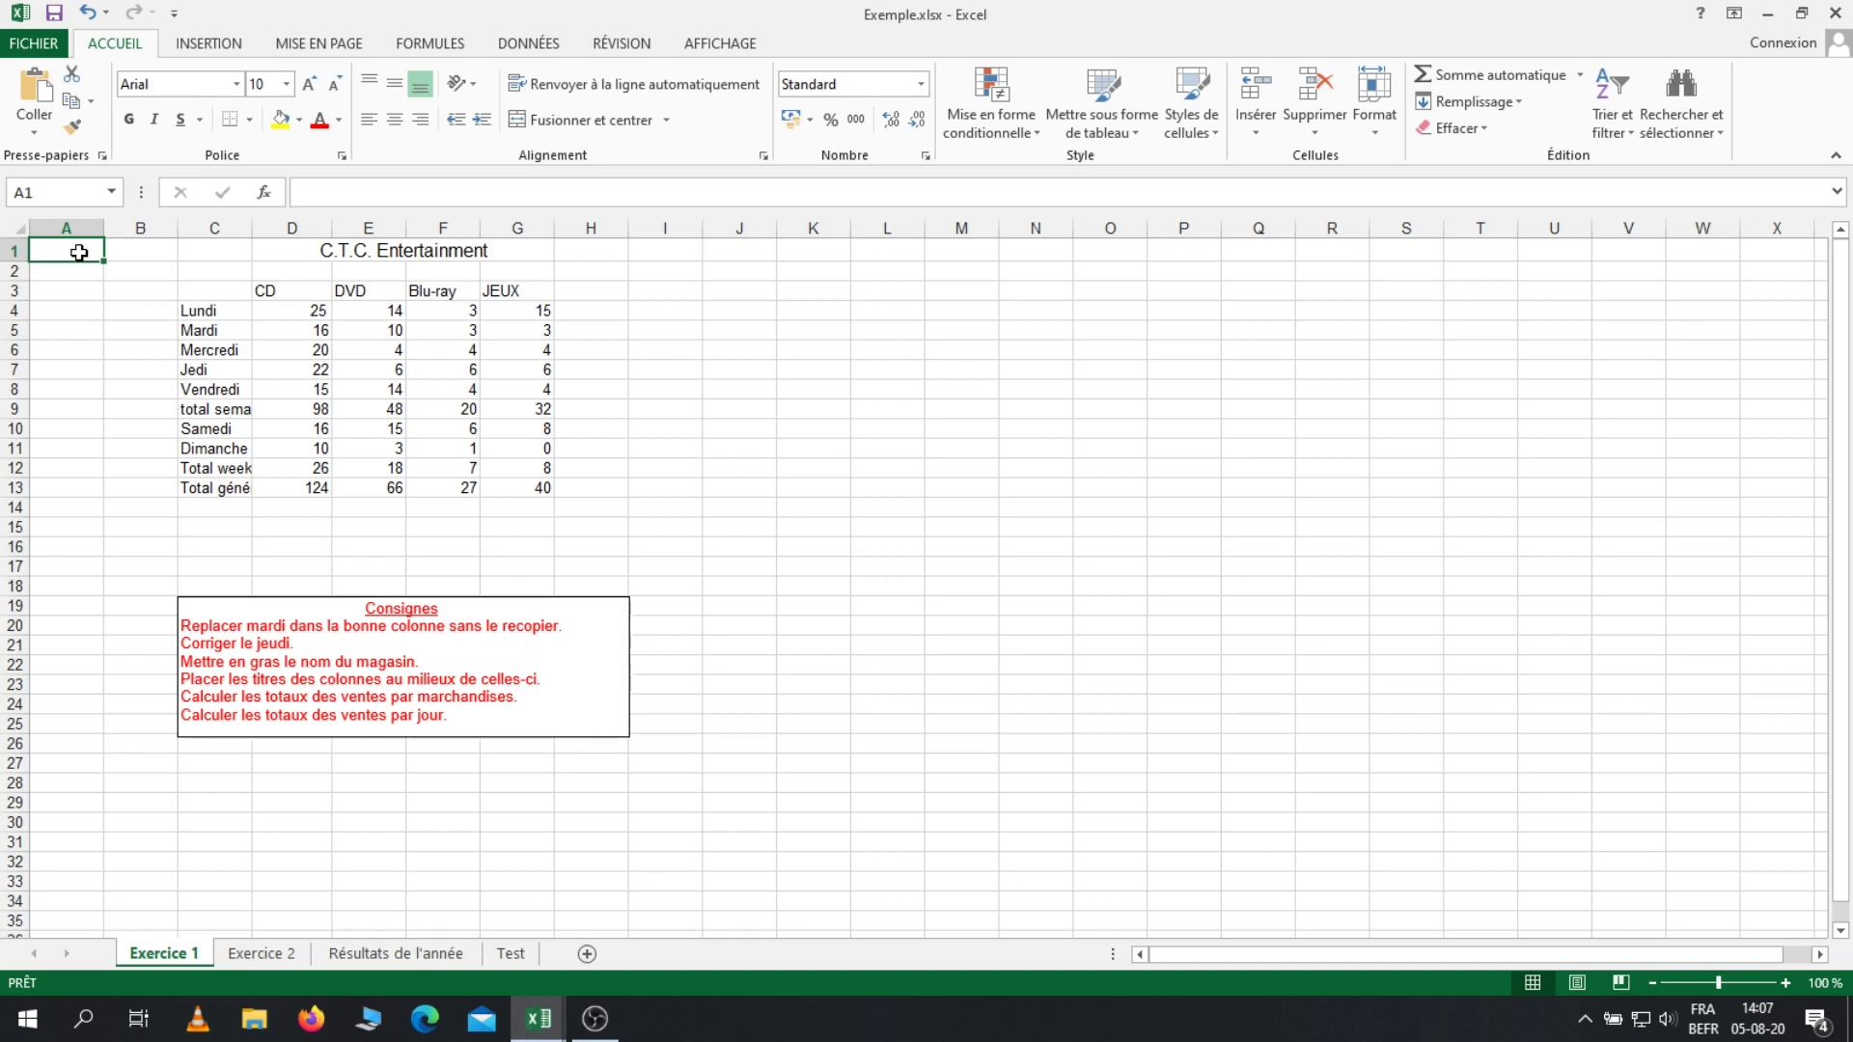
- Move the active cell one cell at a time from A1 across columns A to C, ending in A5
key(Down)
key(Down)
key(Down)
key(Down)
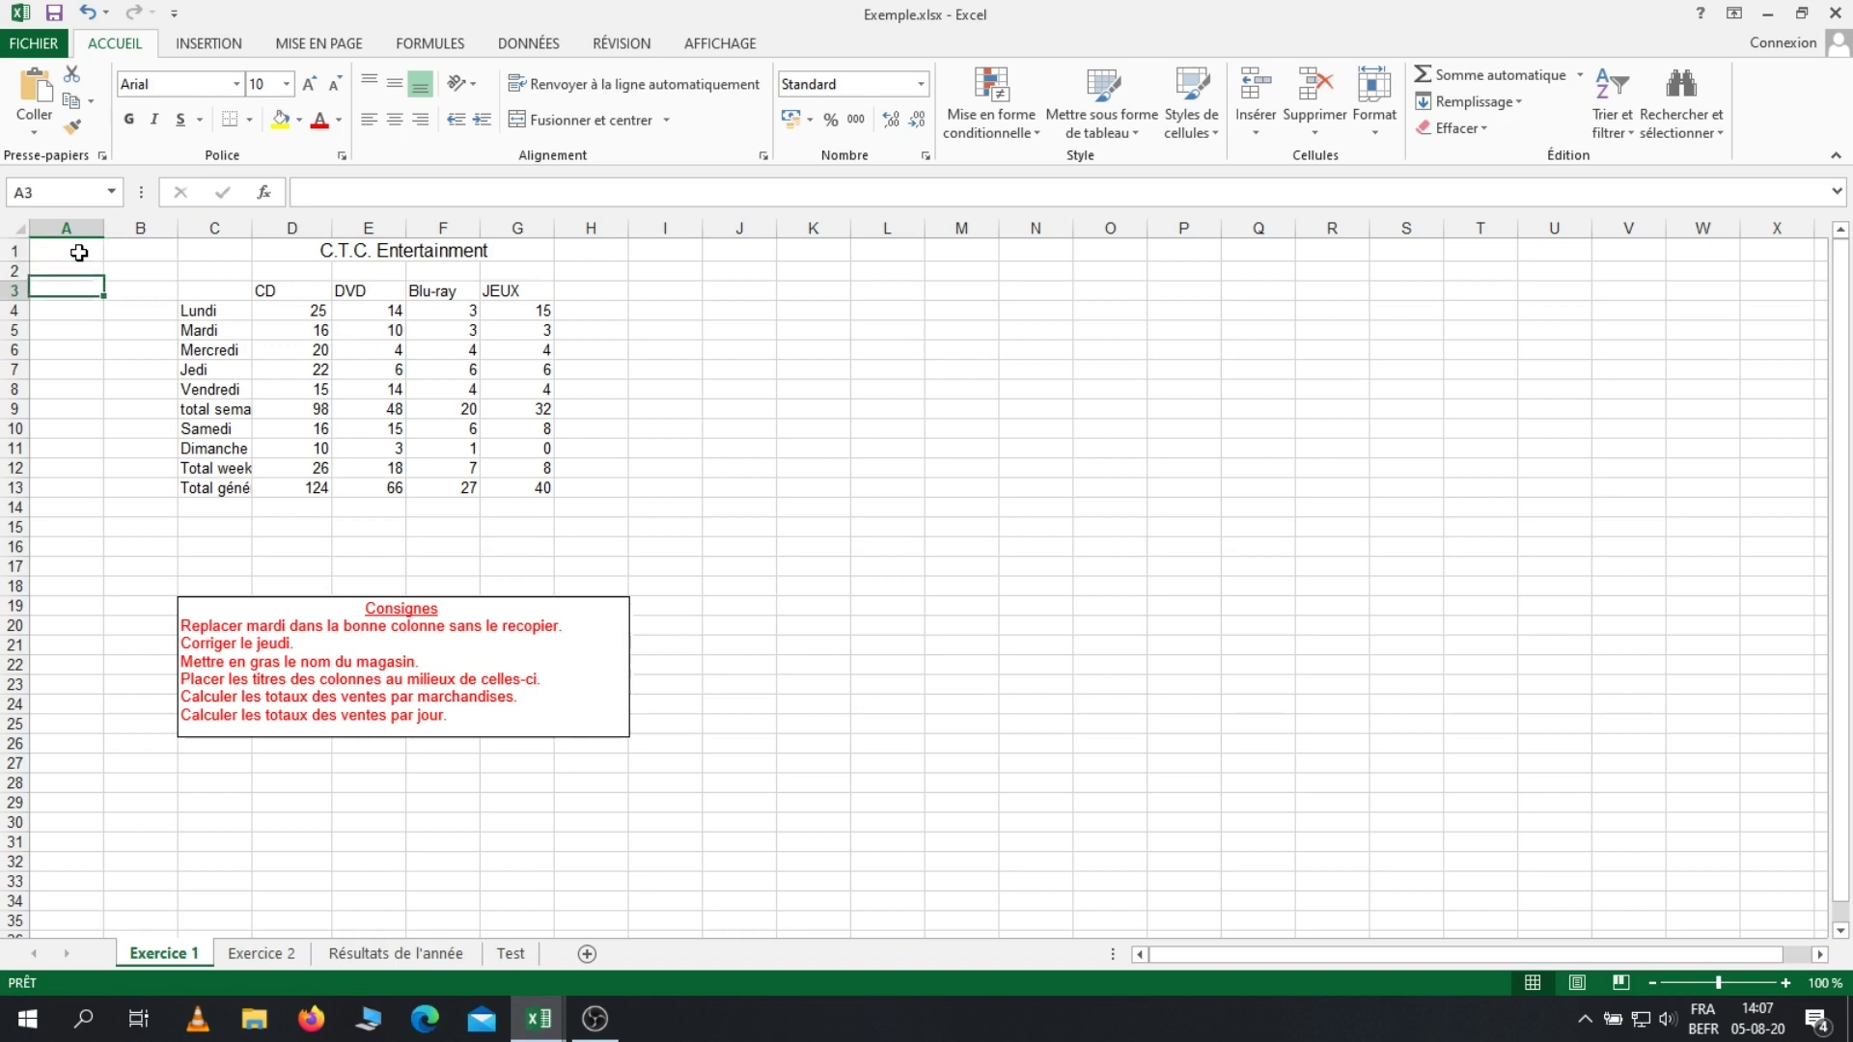
key(Right)
key(Right)
key(Up)
key(Up)
key(Up)
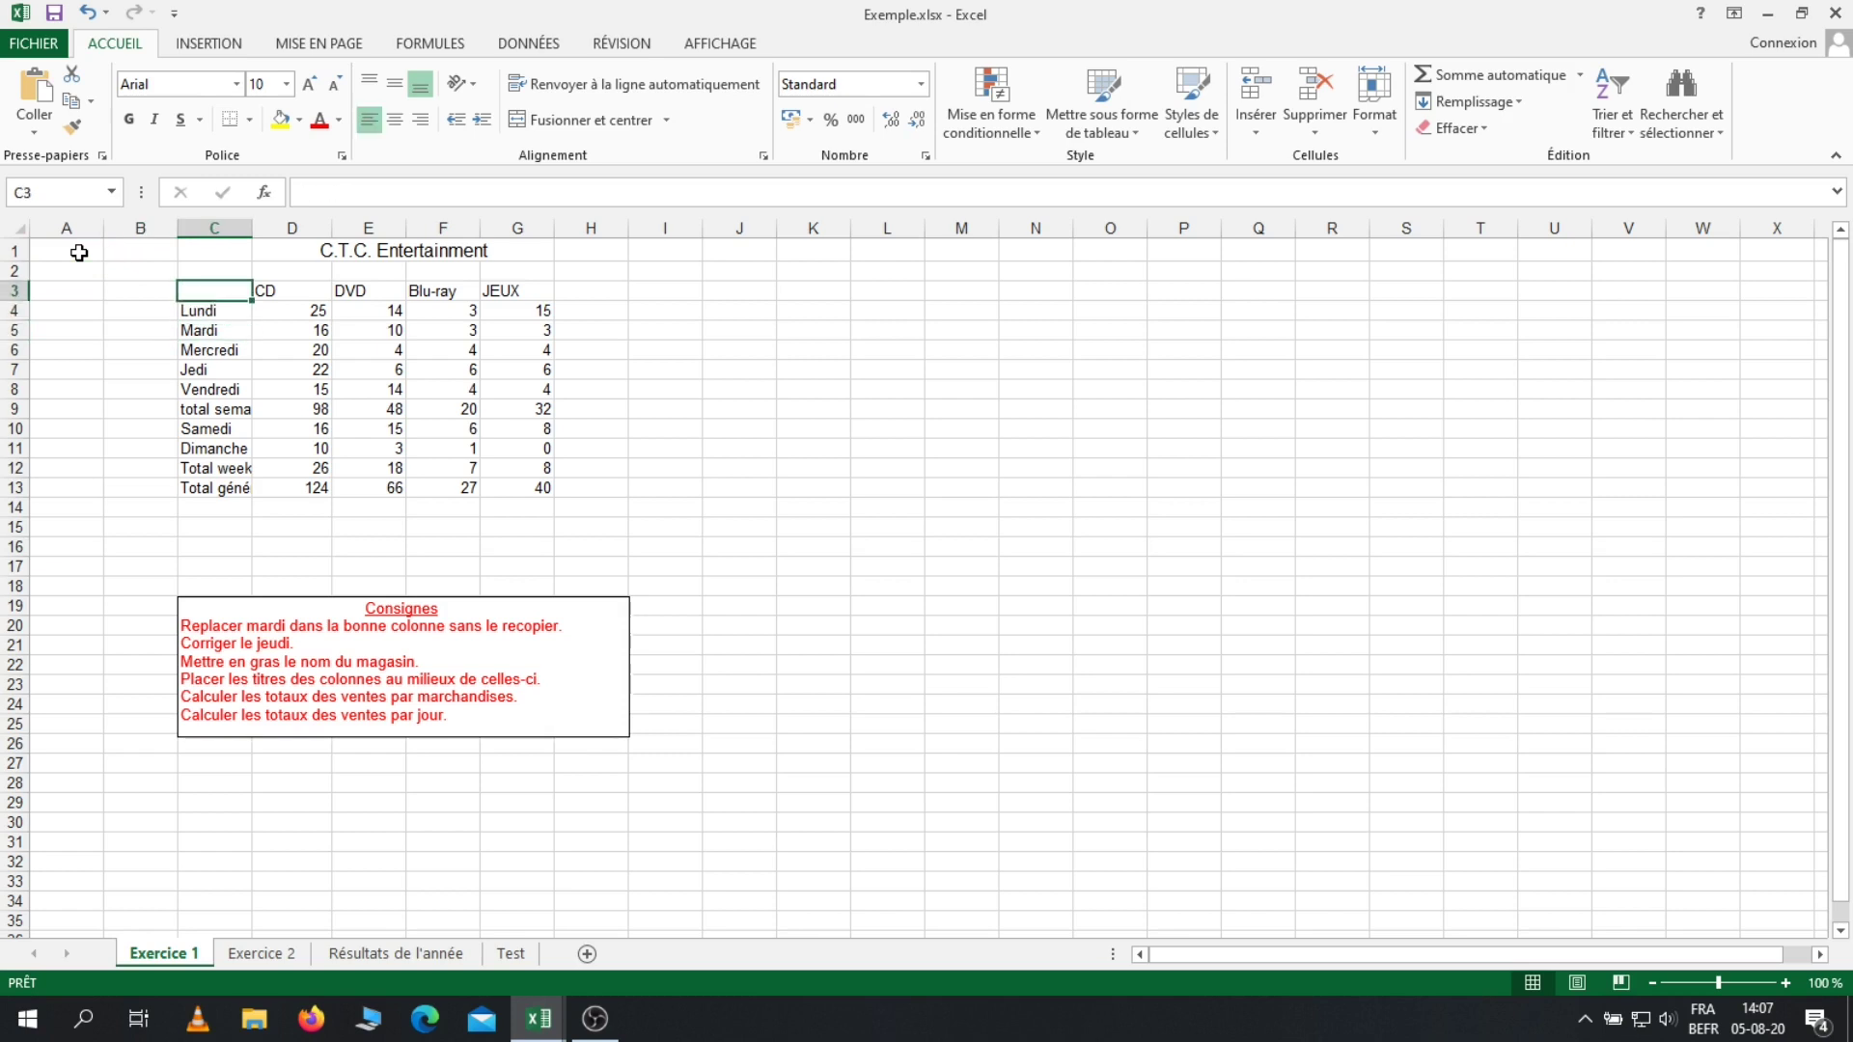
key(Left)
key(Left)
key(Down)
key(Down)
key(Down)
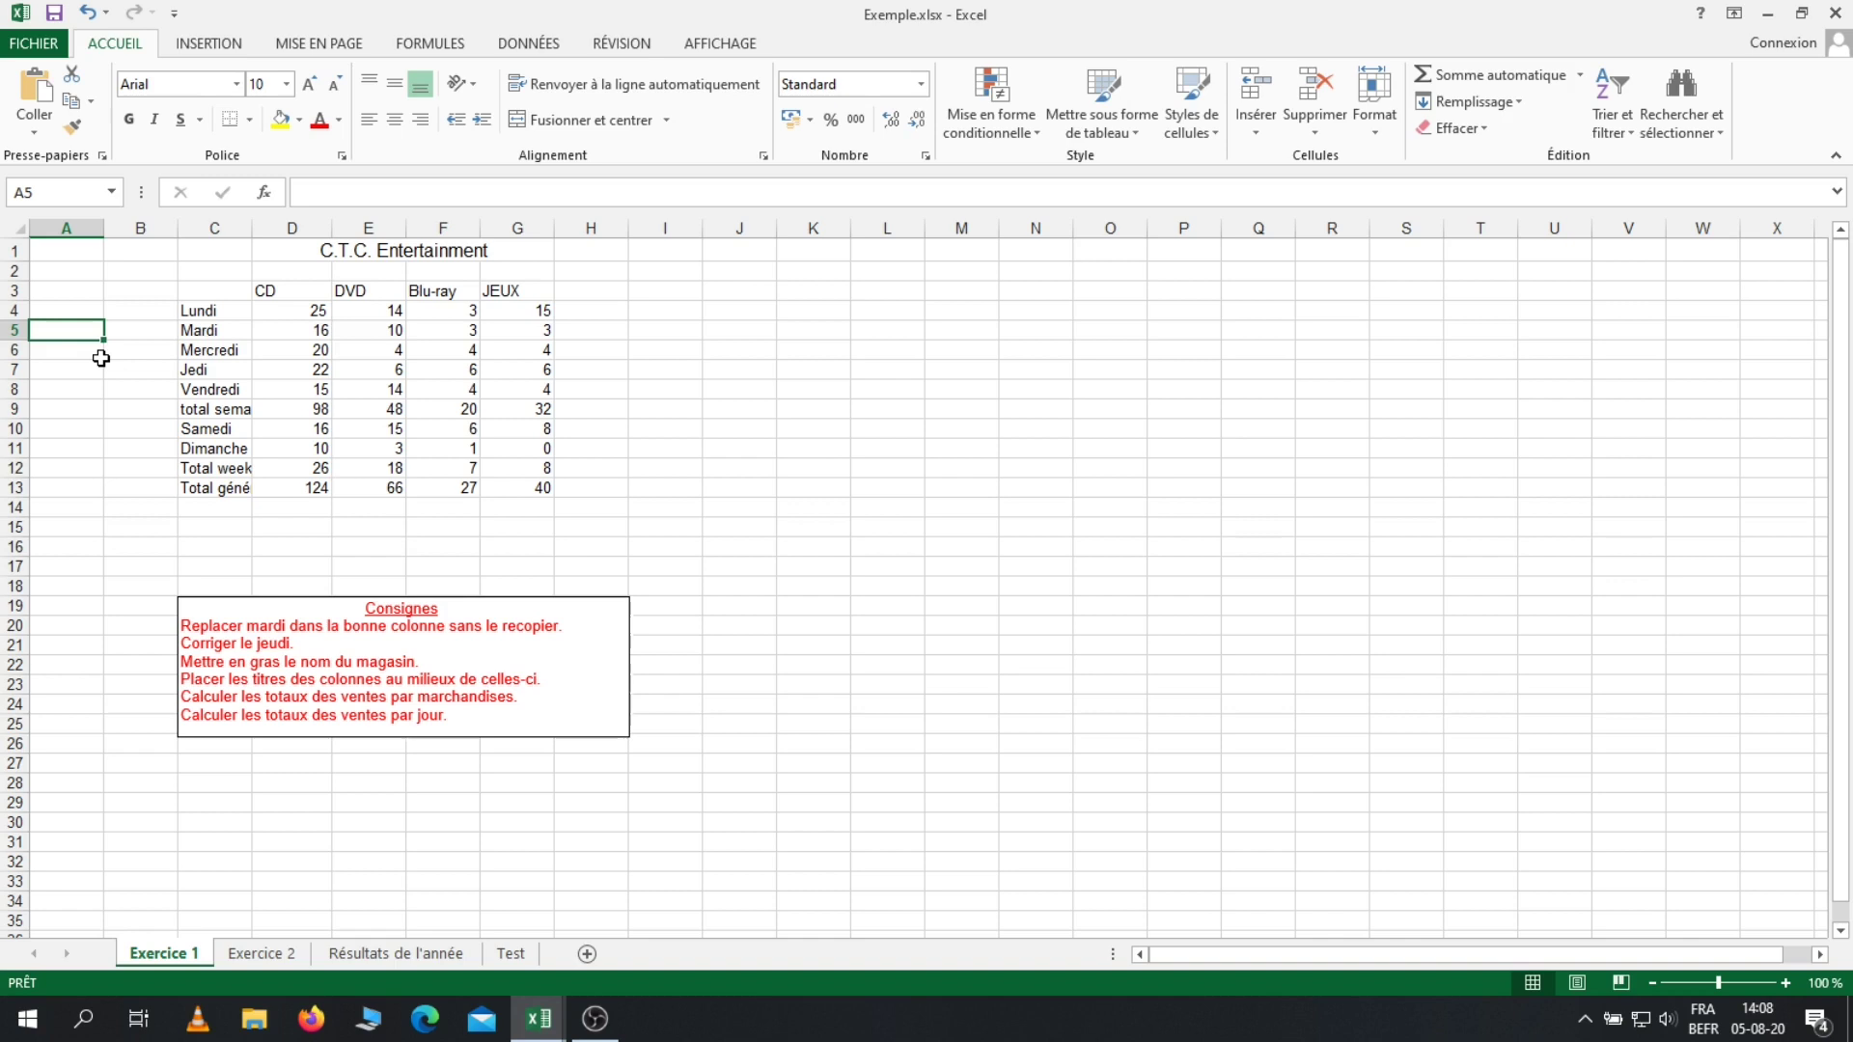
- Move the active cell step by step through the neighbouring cells of columns A and B, ending in A4
key(Up)
key(Up)
key(Up)
key(Down)
key(Down)
key(Right)
key(Up)
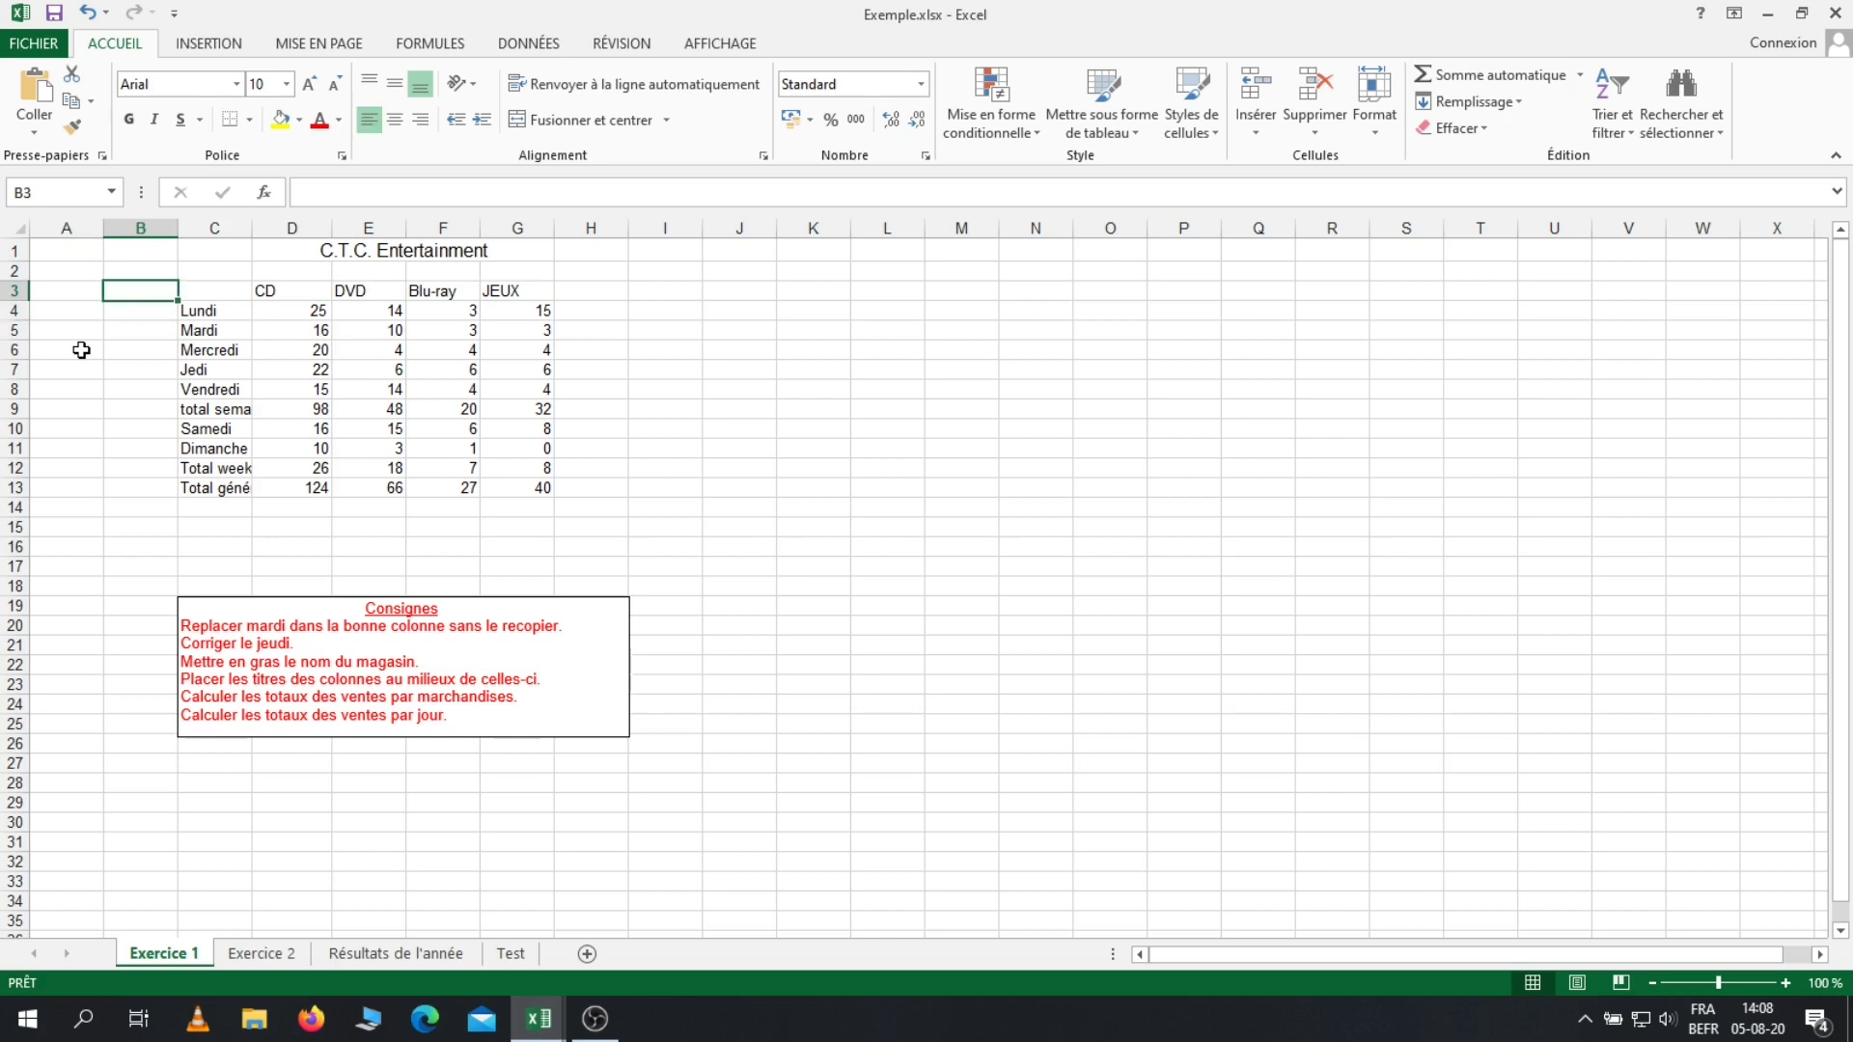
key(Left)
key(Up)
key(Down)
key(Down)
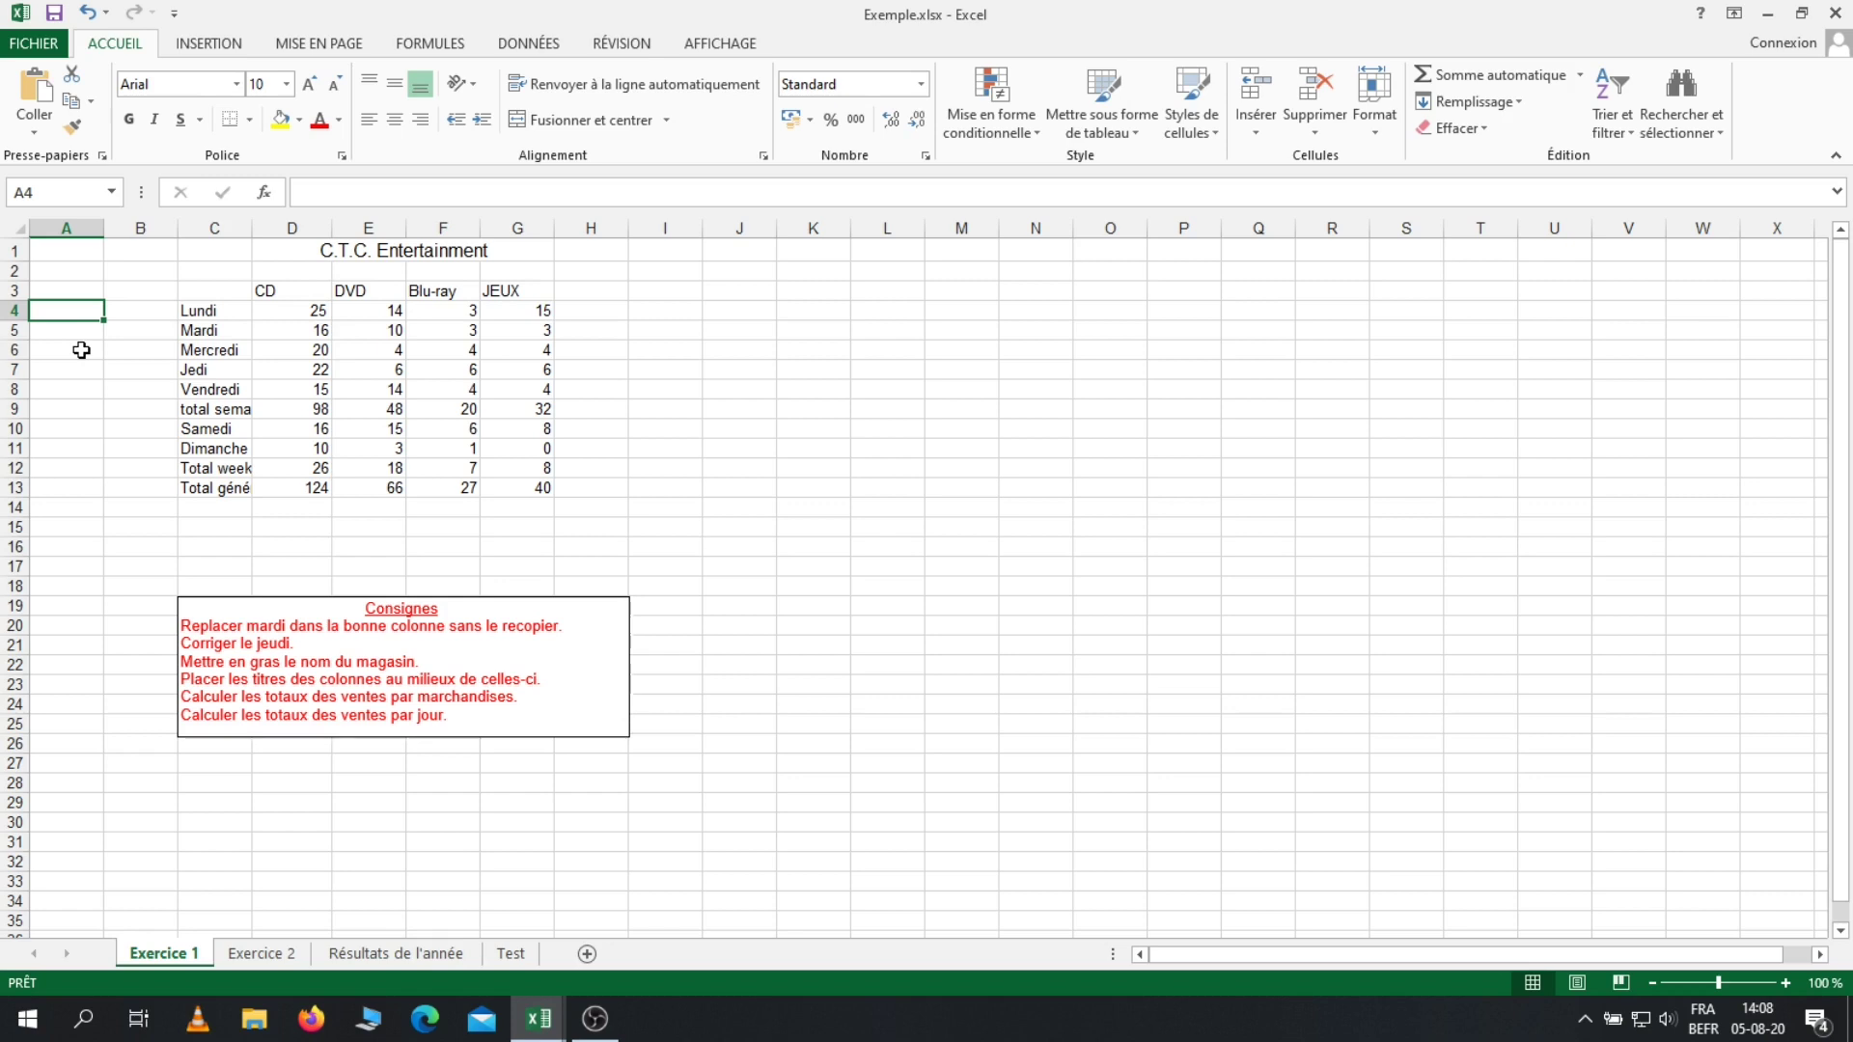
- Jump along row 4 from "Lundi" in C4 to the last filled cell, on to column XFD, and back to A4
key(Right)
key(Right)
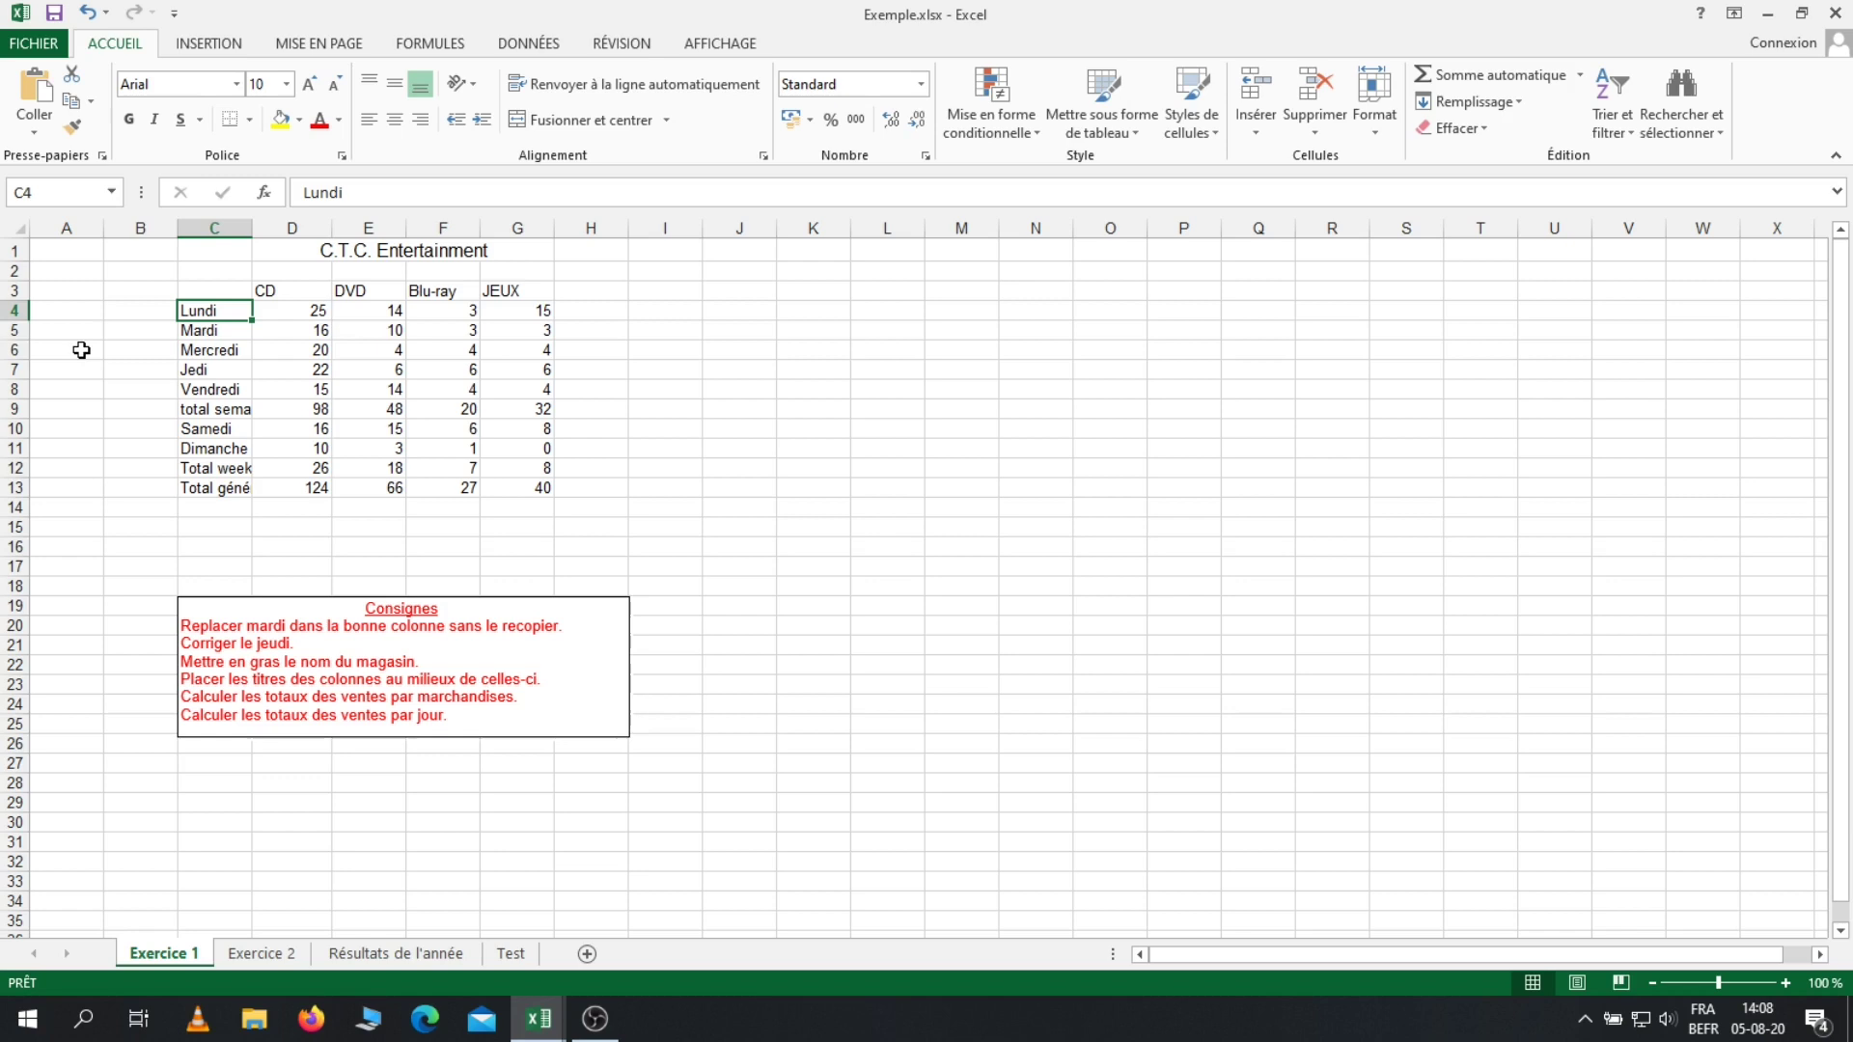
key(ctrl+Right)
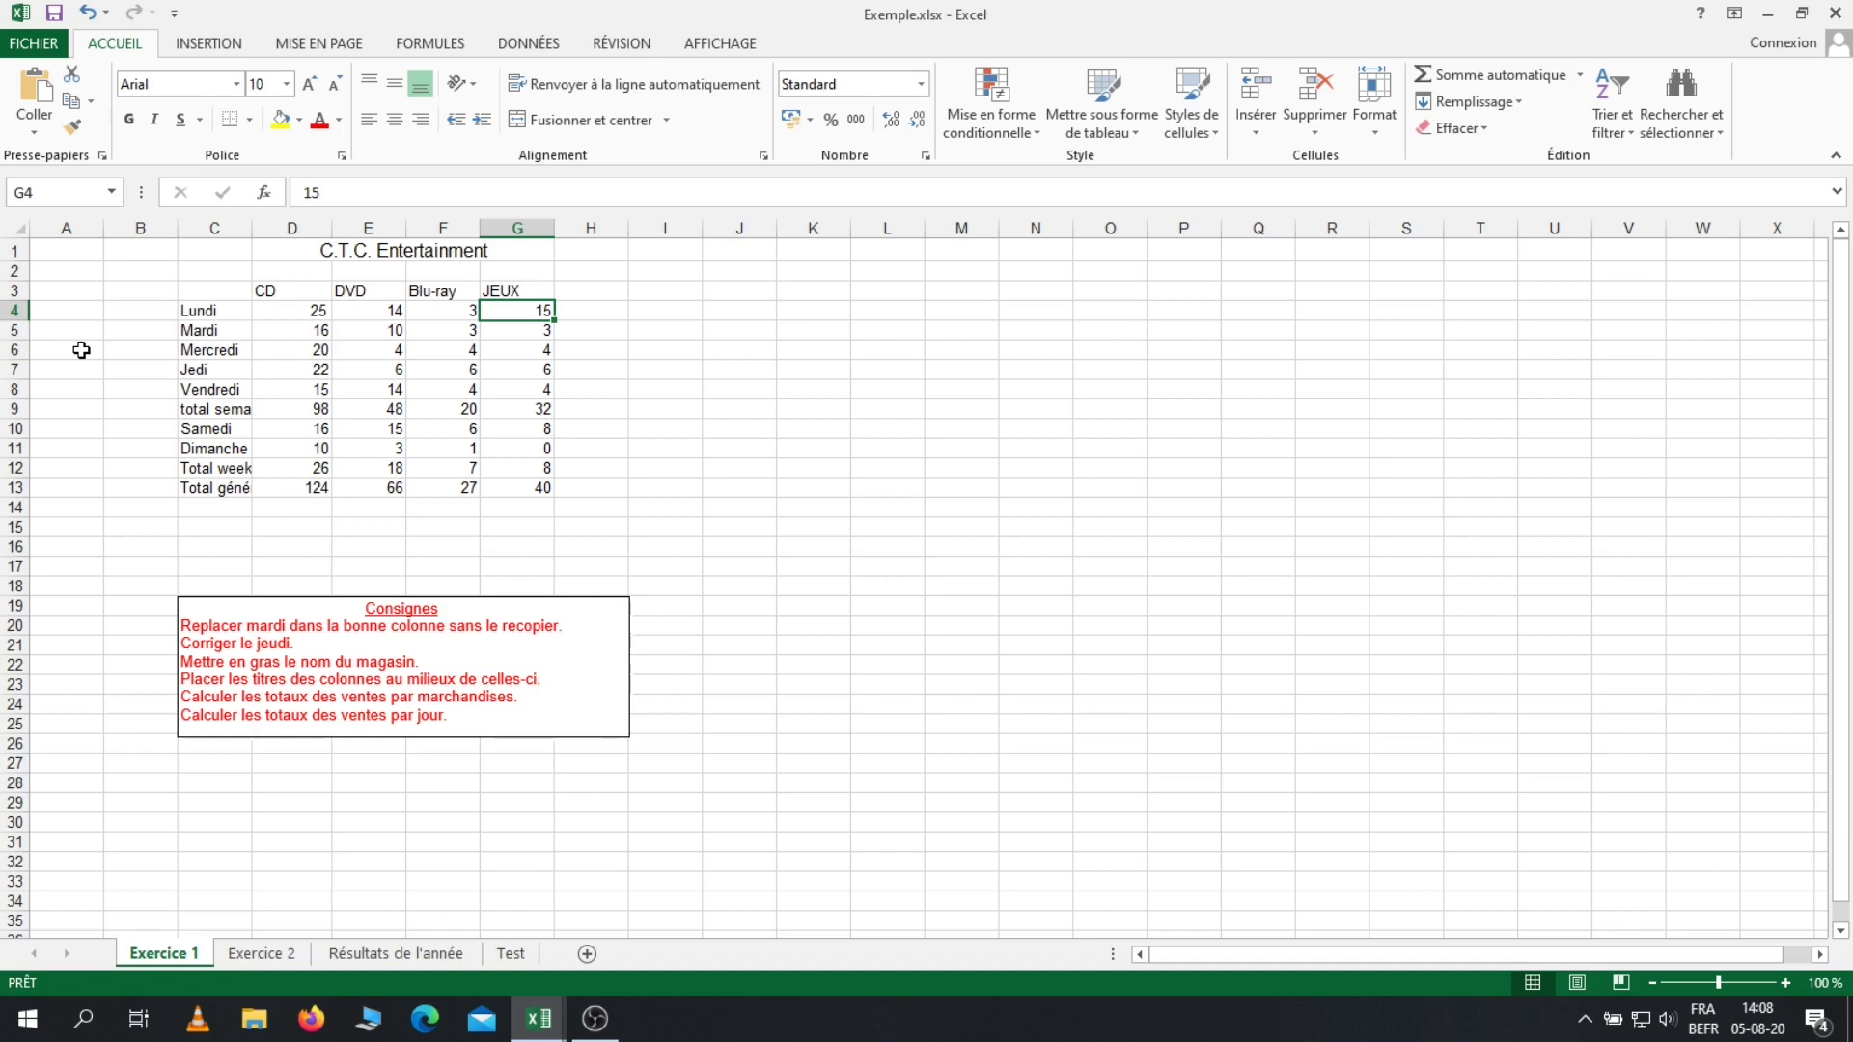
key(ctrl+Right)
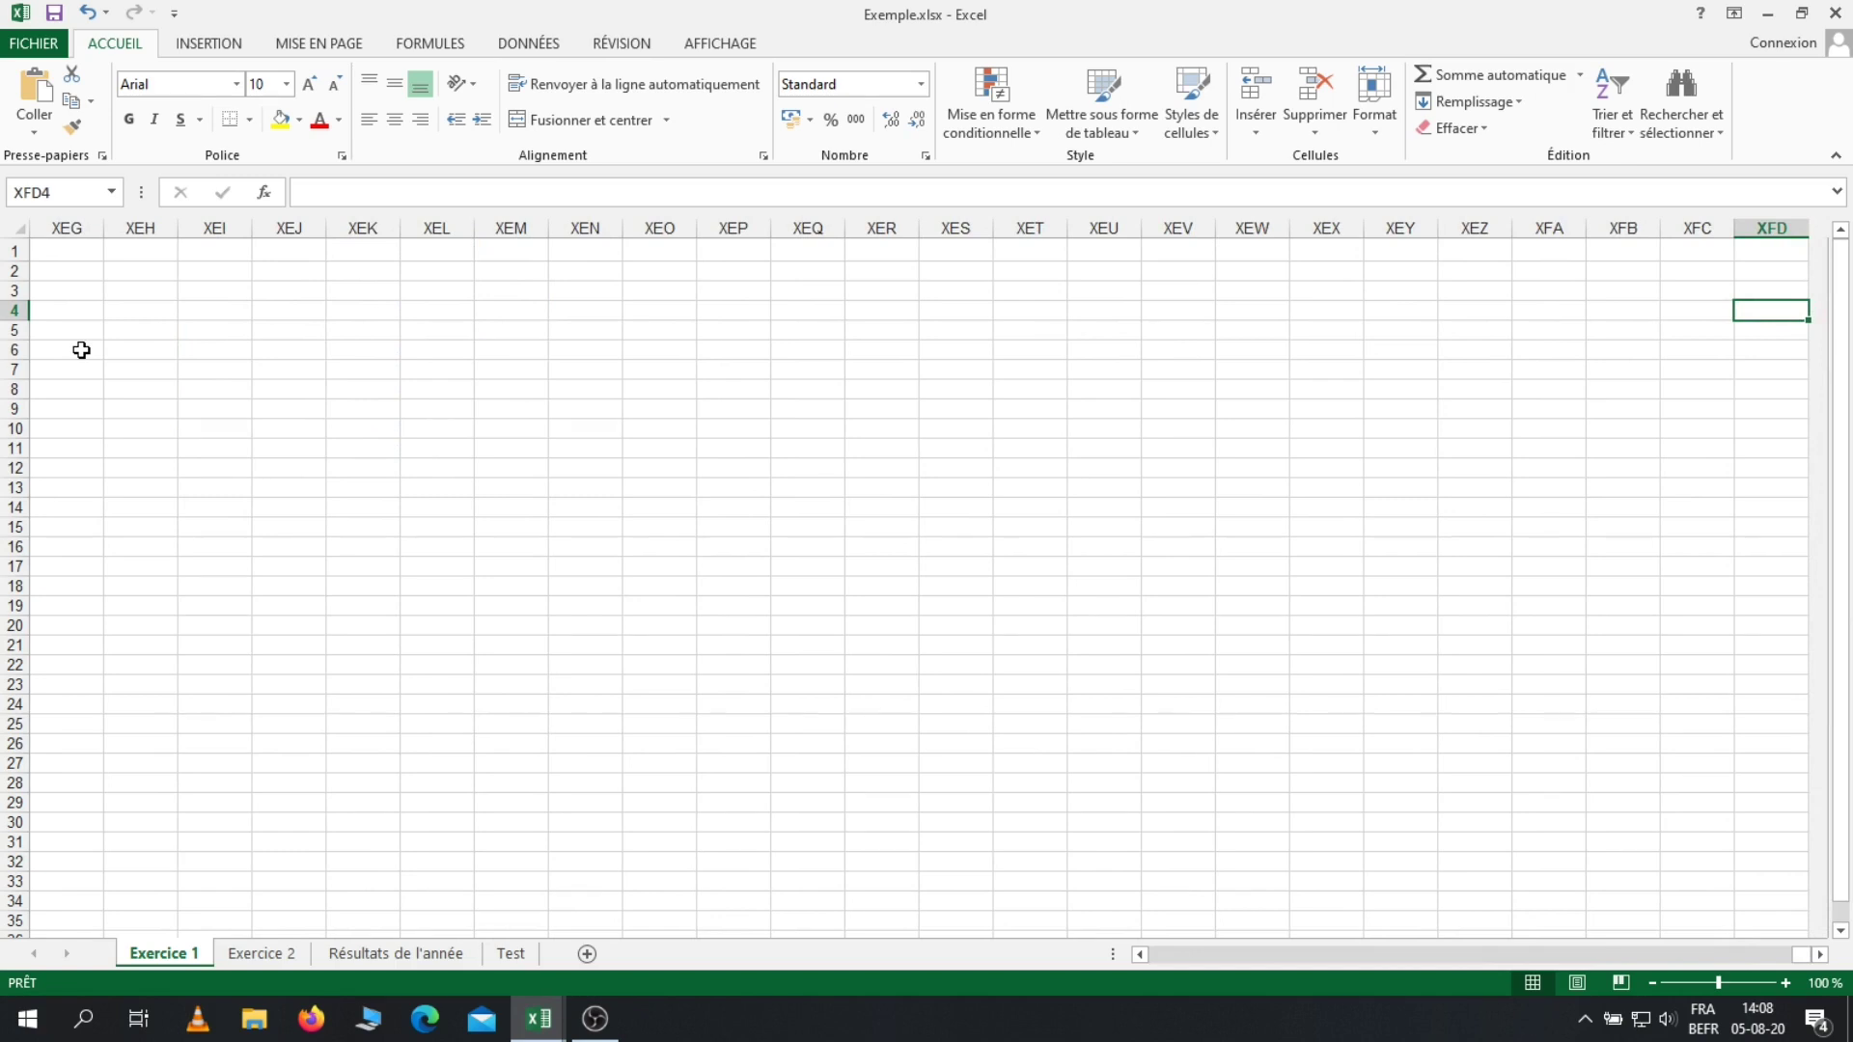
key(ctrl+Left)
key(ctrl+Left)
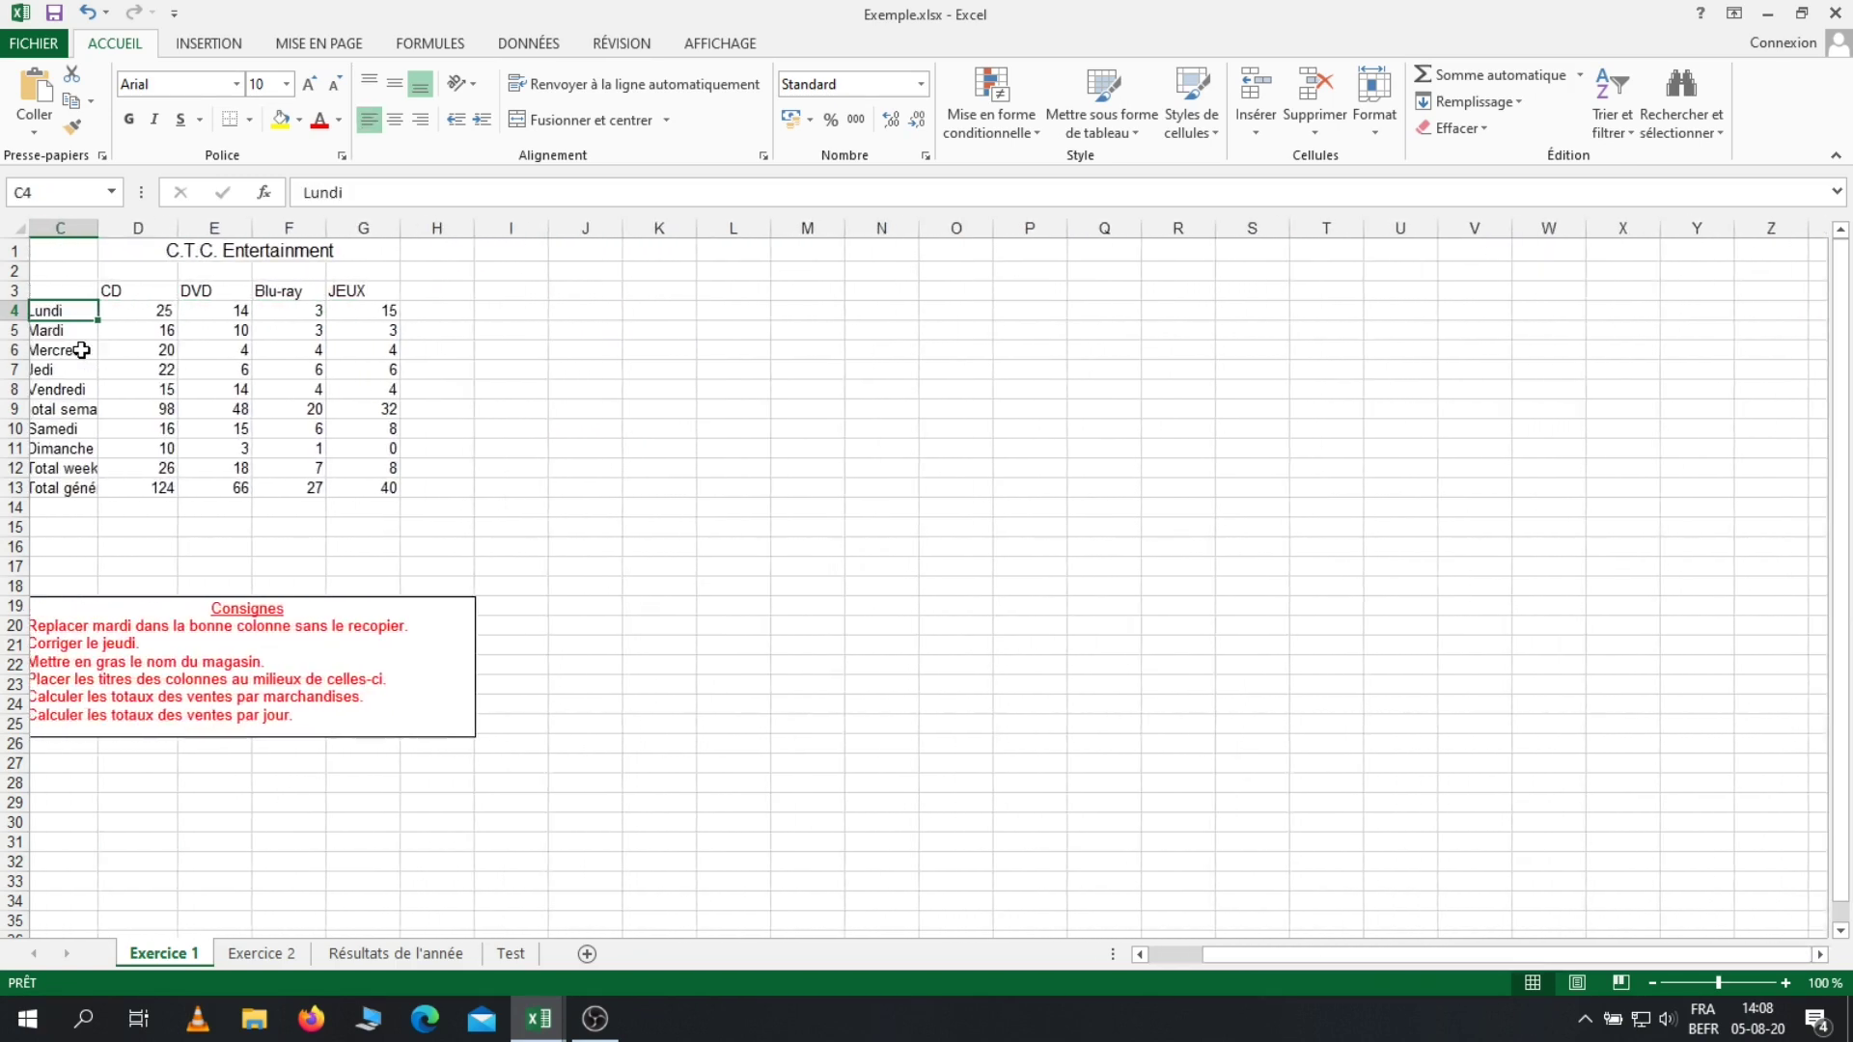
key(ctrl+Left)
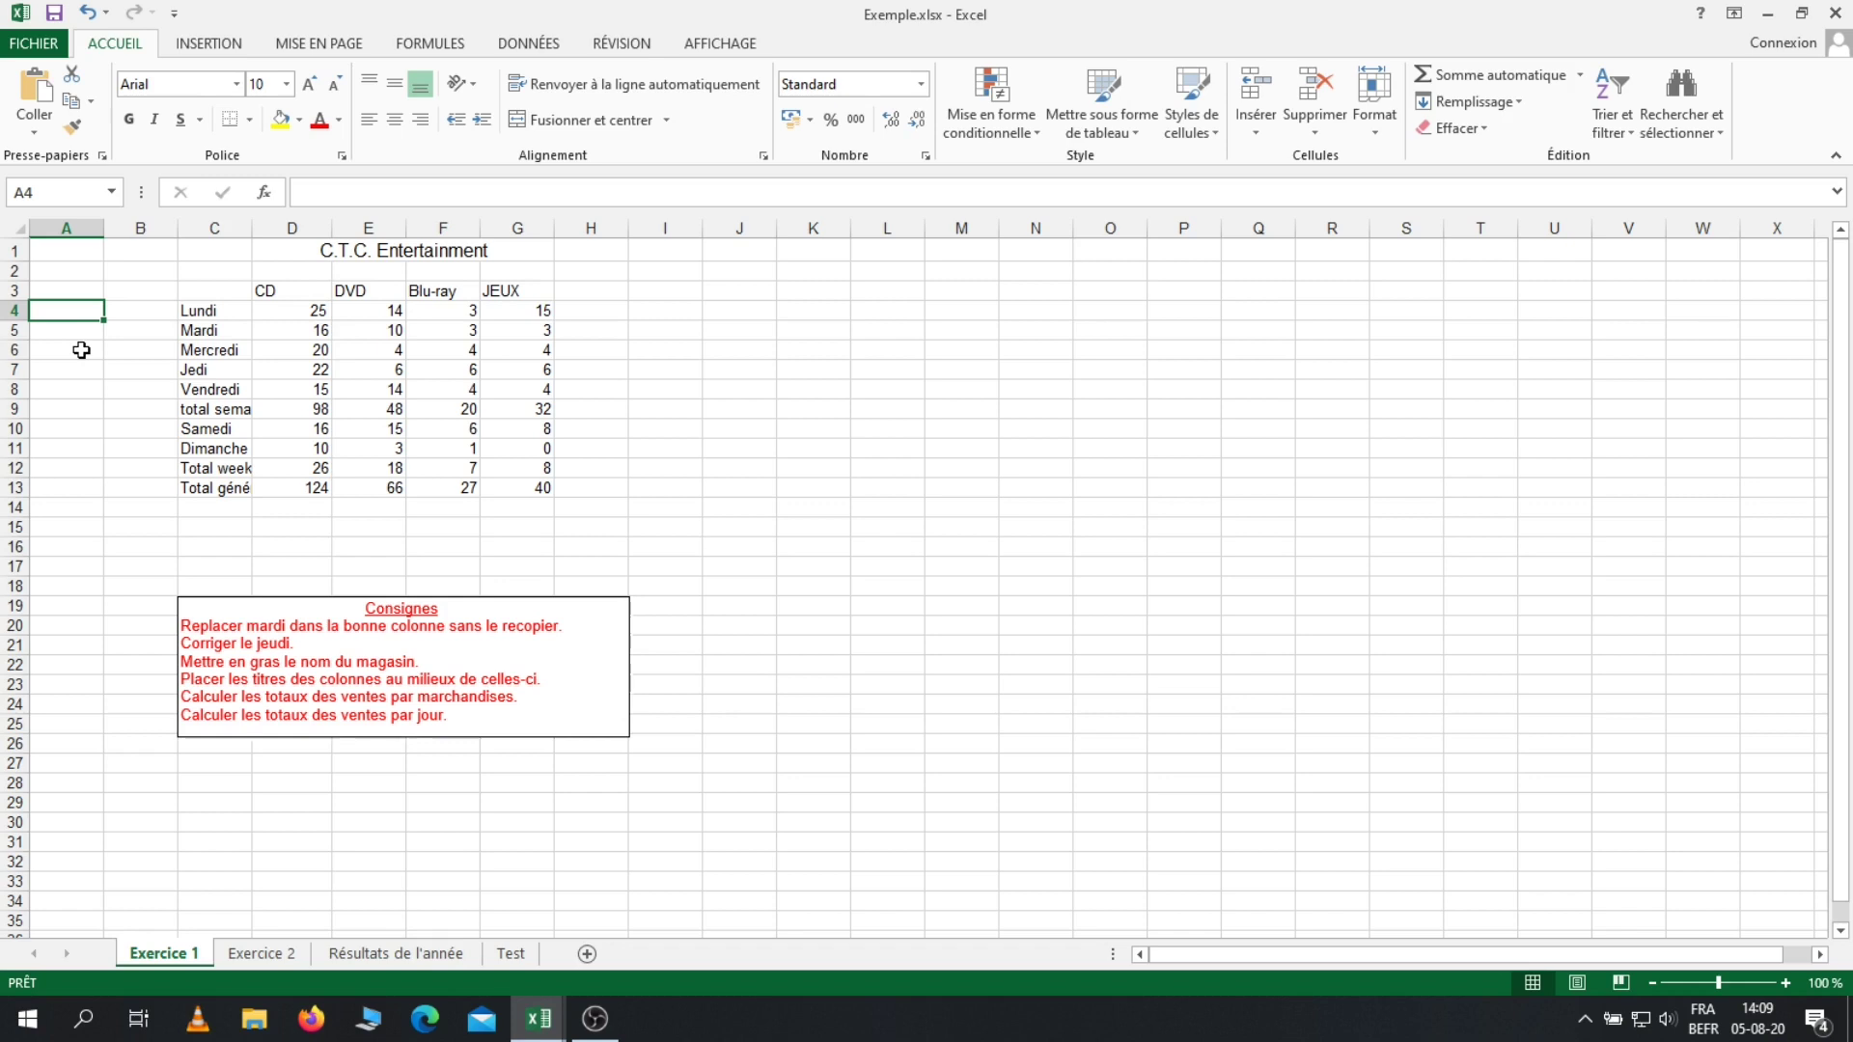
- Move around the table's edge from C4 down to C13, across to G13 and up to the JEUX heading in G3
key(Right)
key(Right)
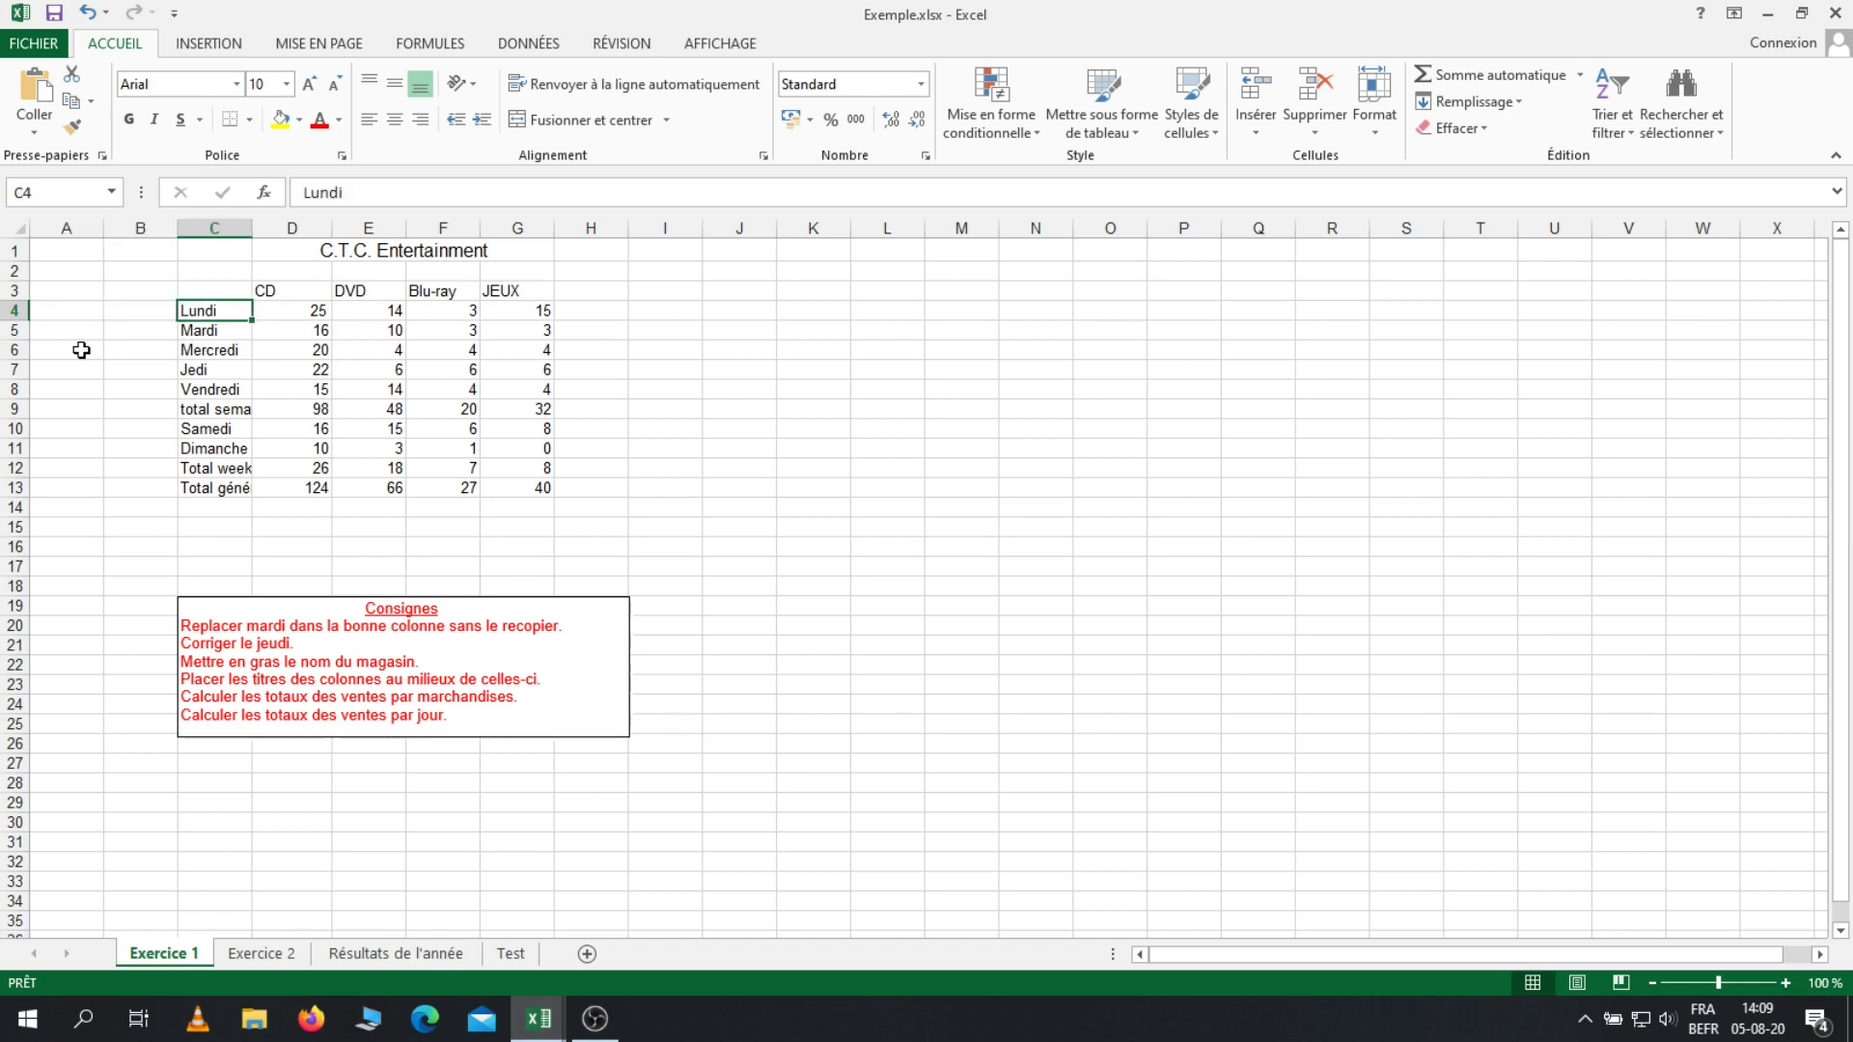
key(Down)
key(Down)
key(Down)
key(Down)
key(Down)
key(Down)
key(Down)
key(Down)
key(Down)
key(ctrl+Right)
key(ctrl+Up)
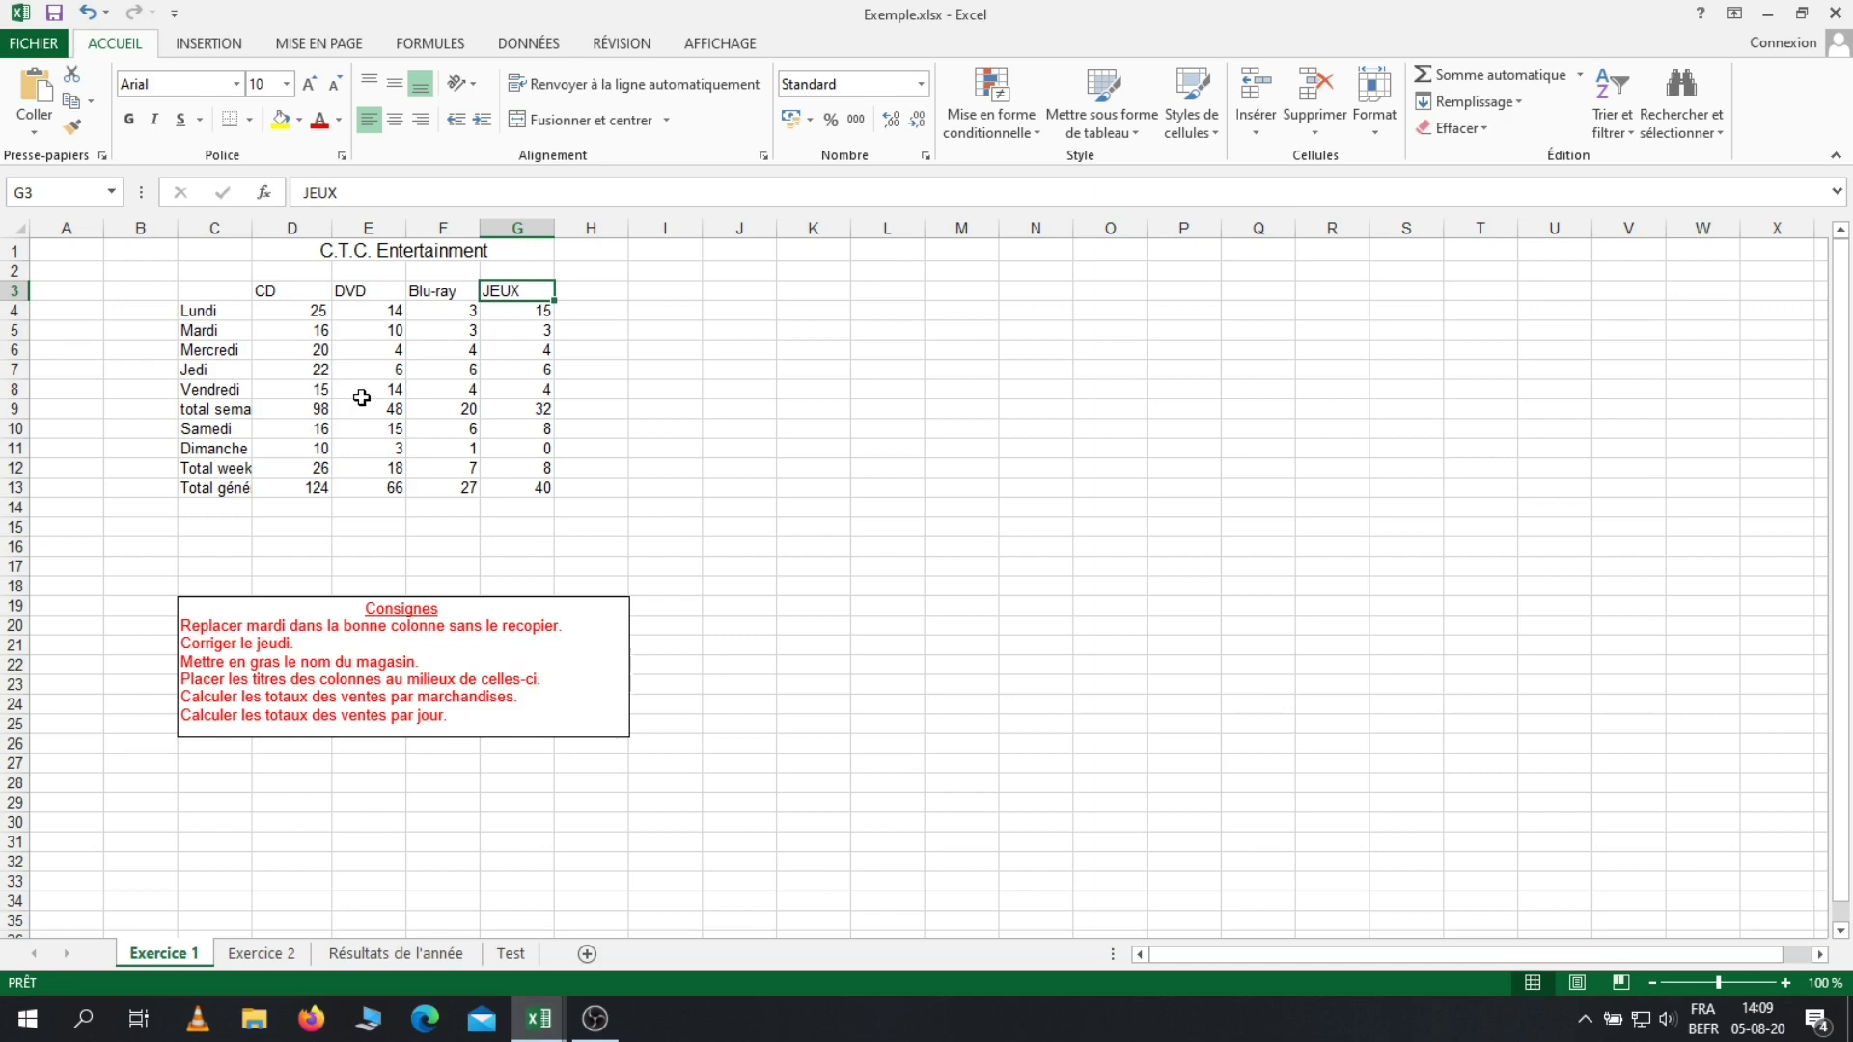
- Select individual table cells one after another: E6, D11, F12, F7 and E9
click(376, 348)
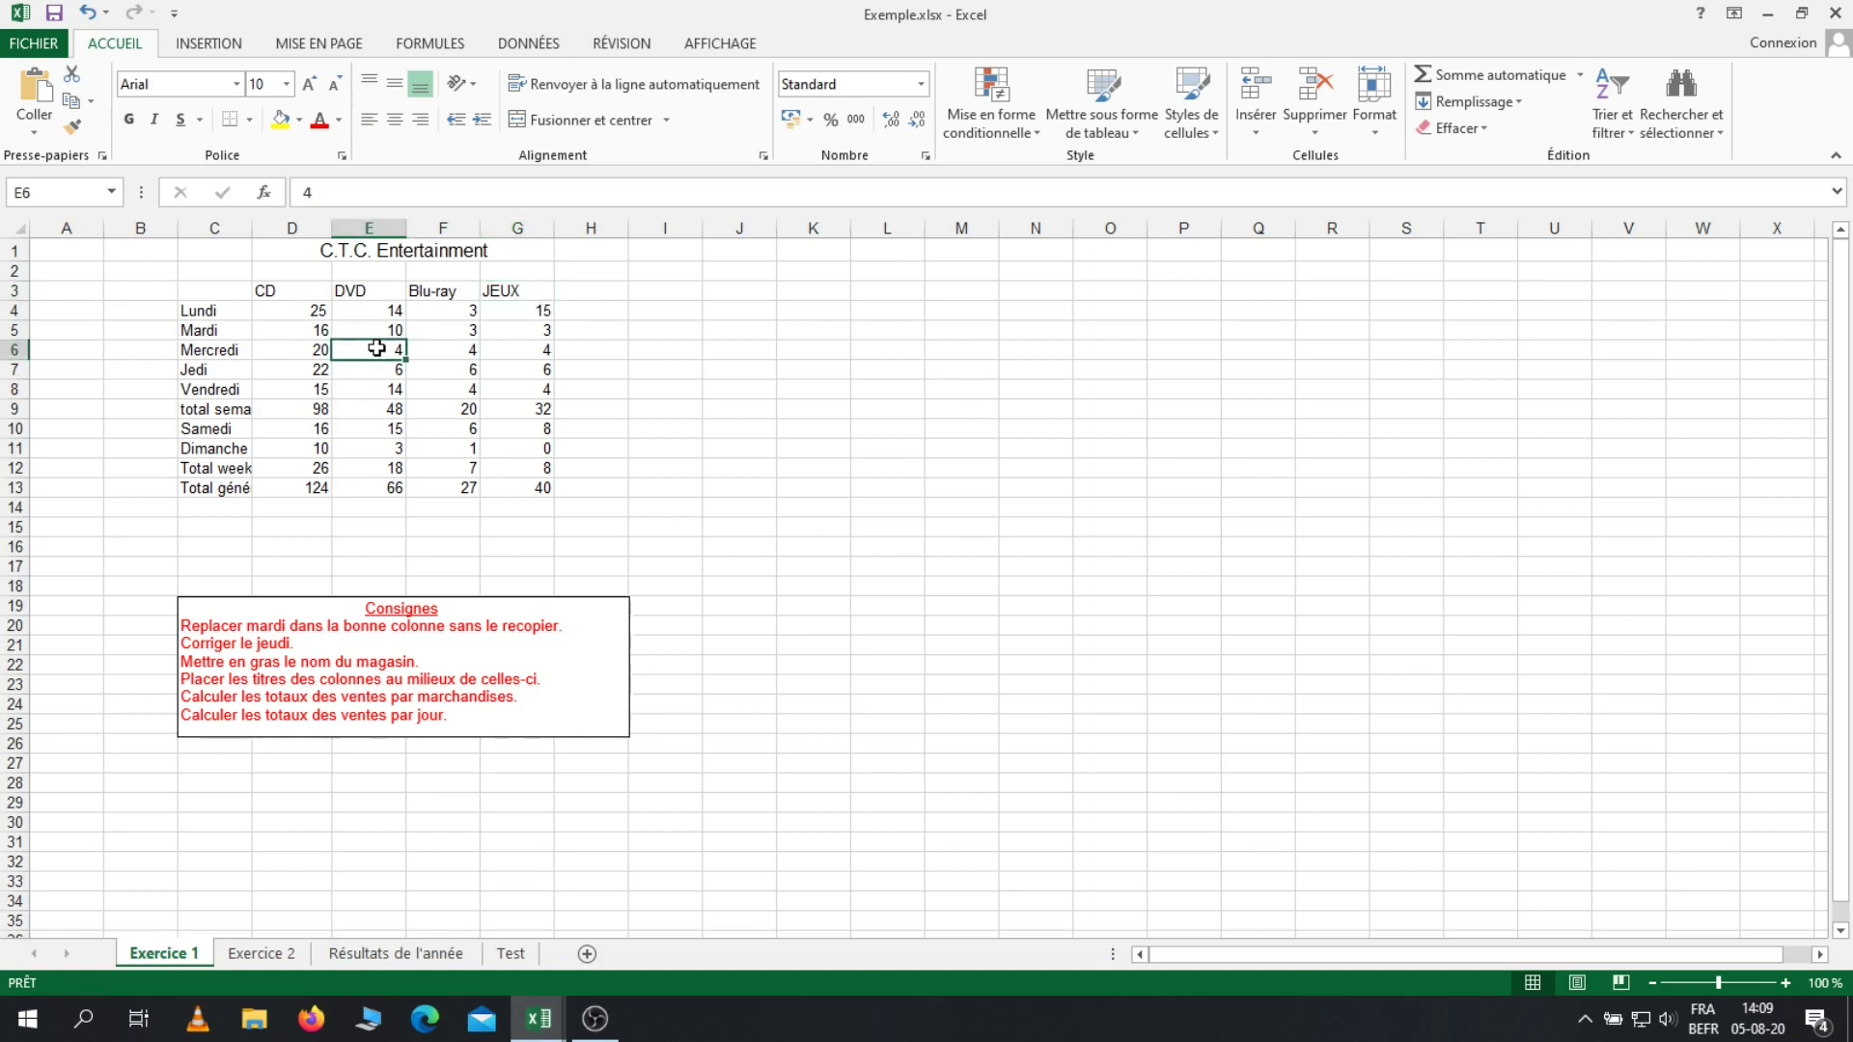
click(300, 448)
click(449, 467)
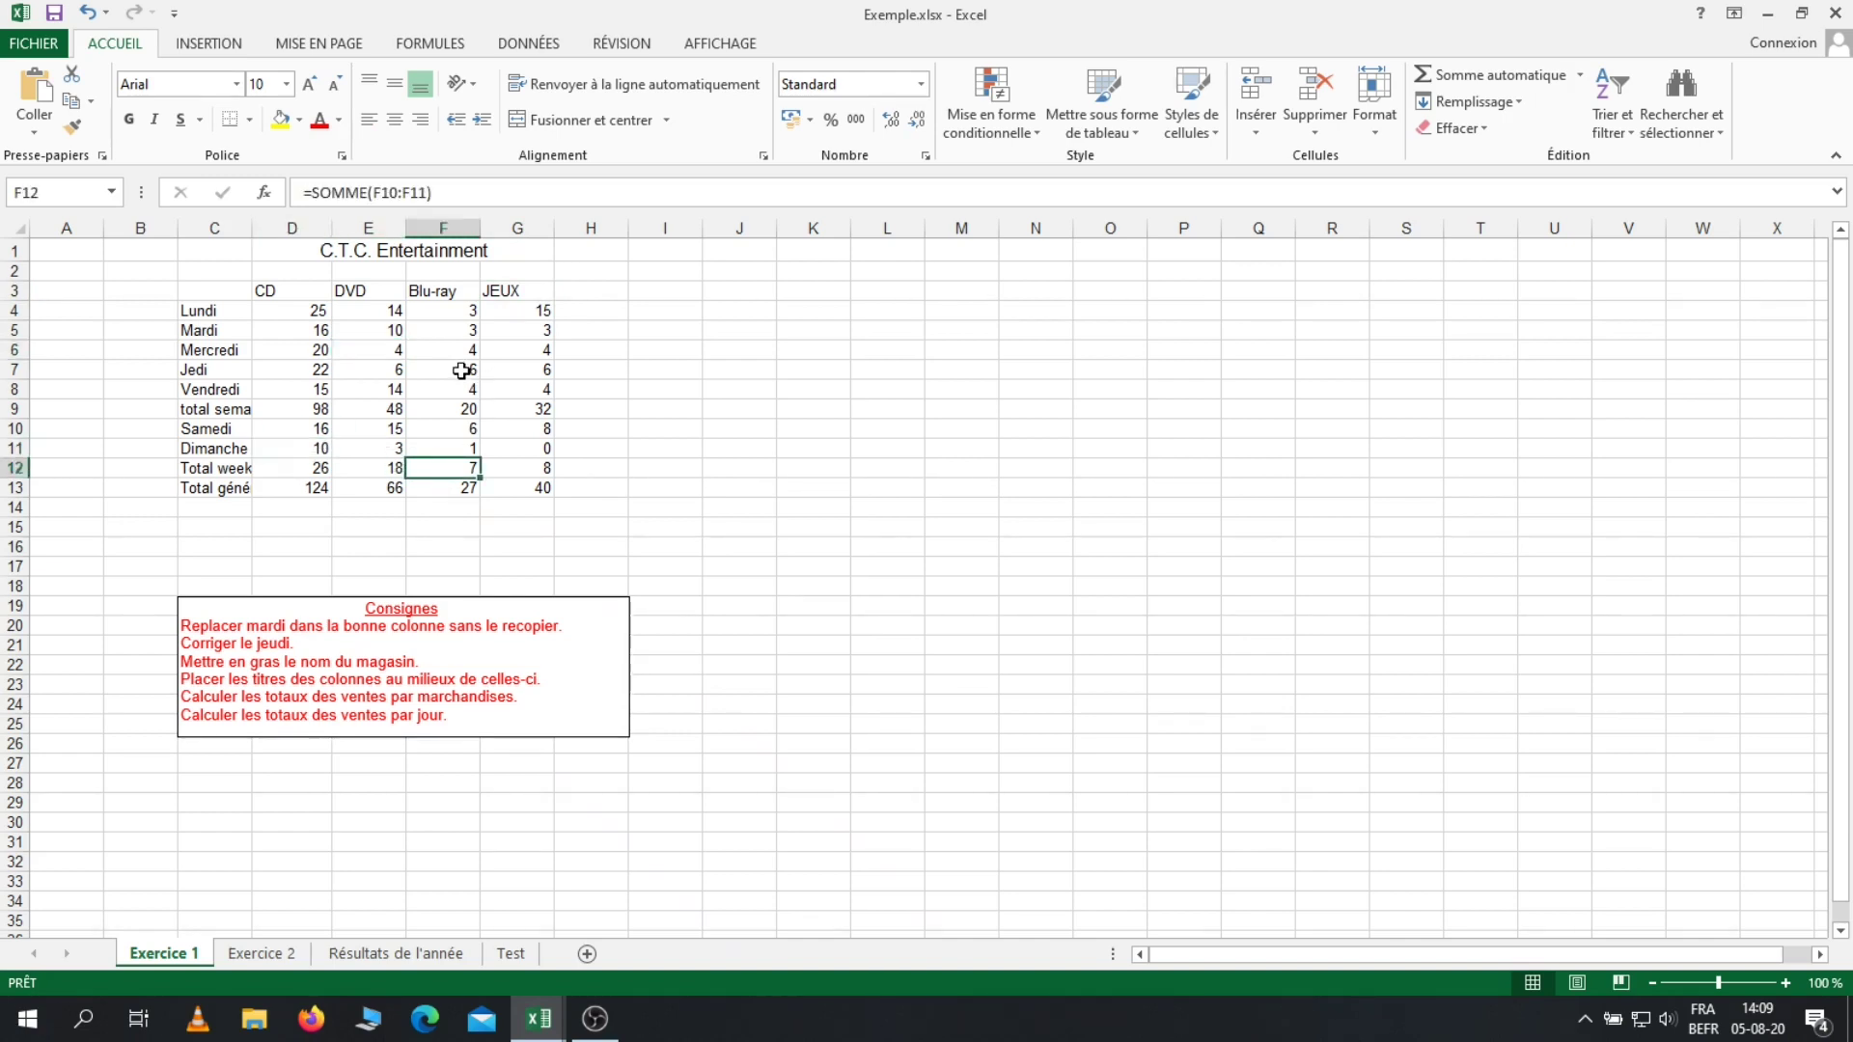
click(461, 371)
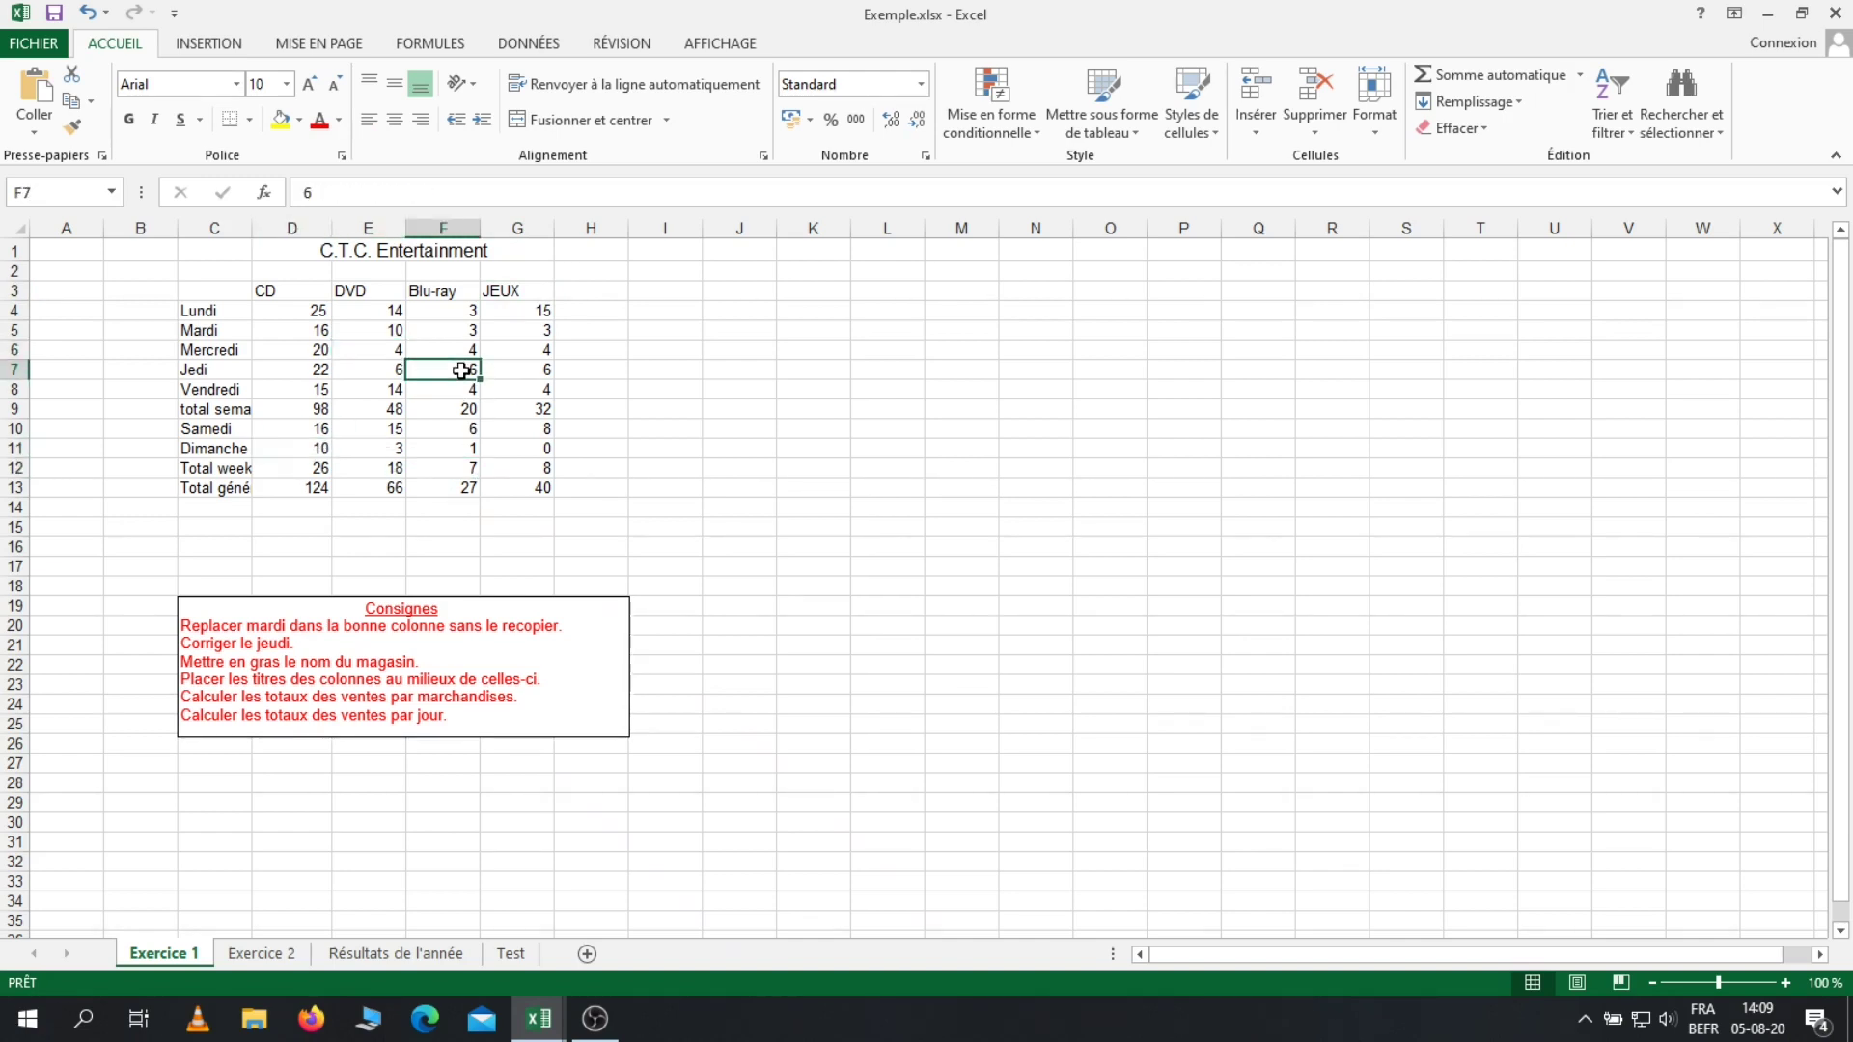
click(383, 411)
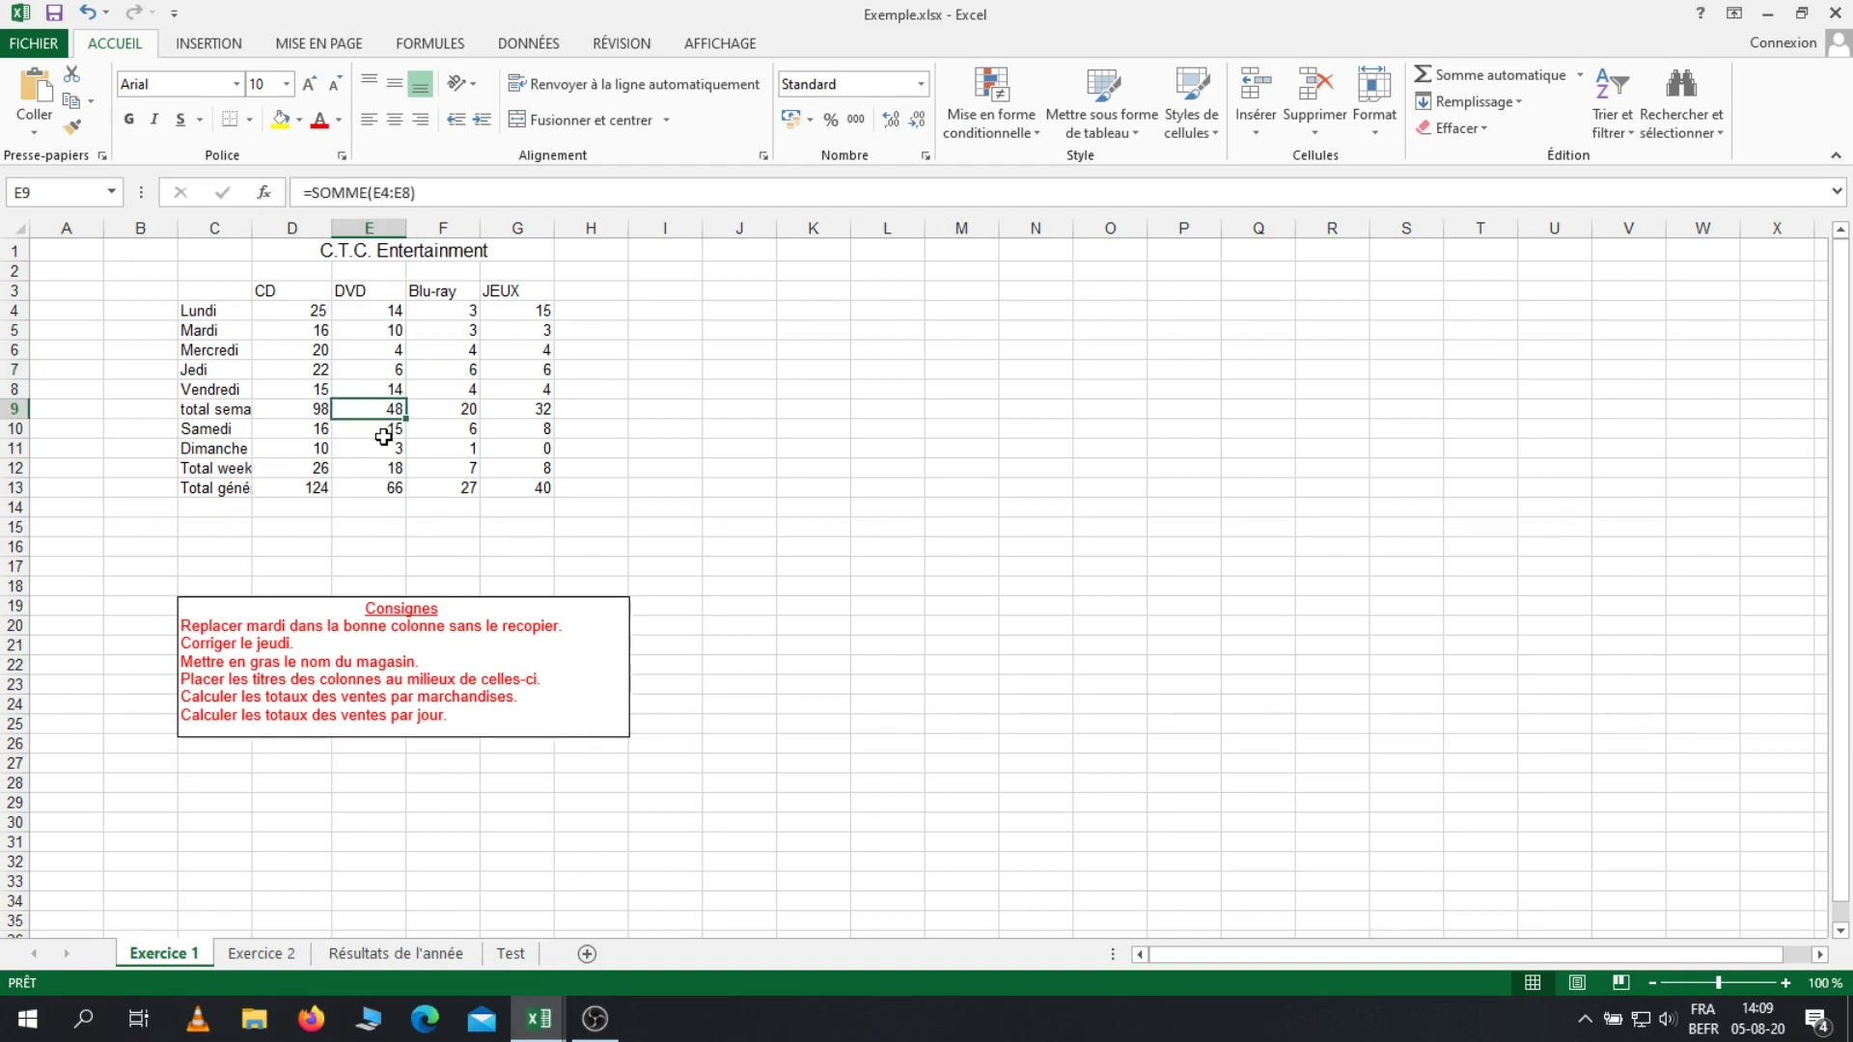
- Go directly to cell C13 by entering its reference
click(46, 193)
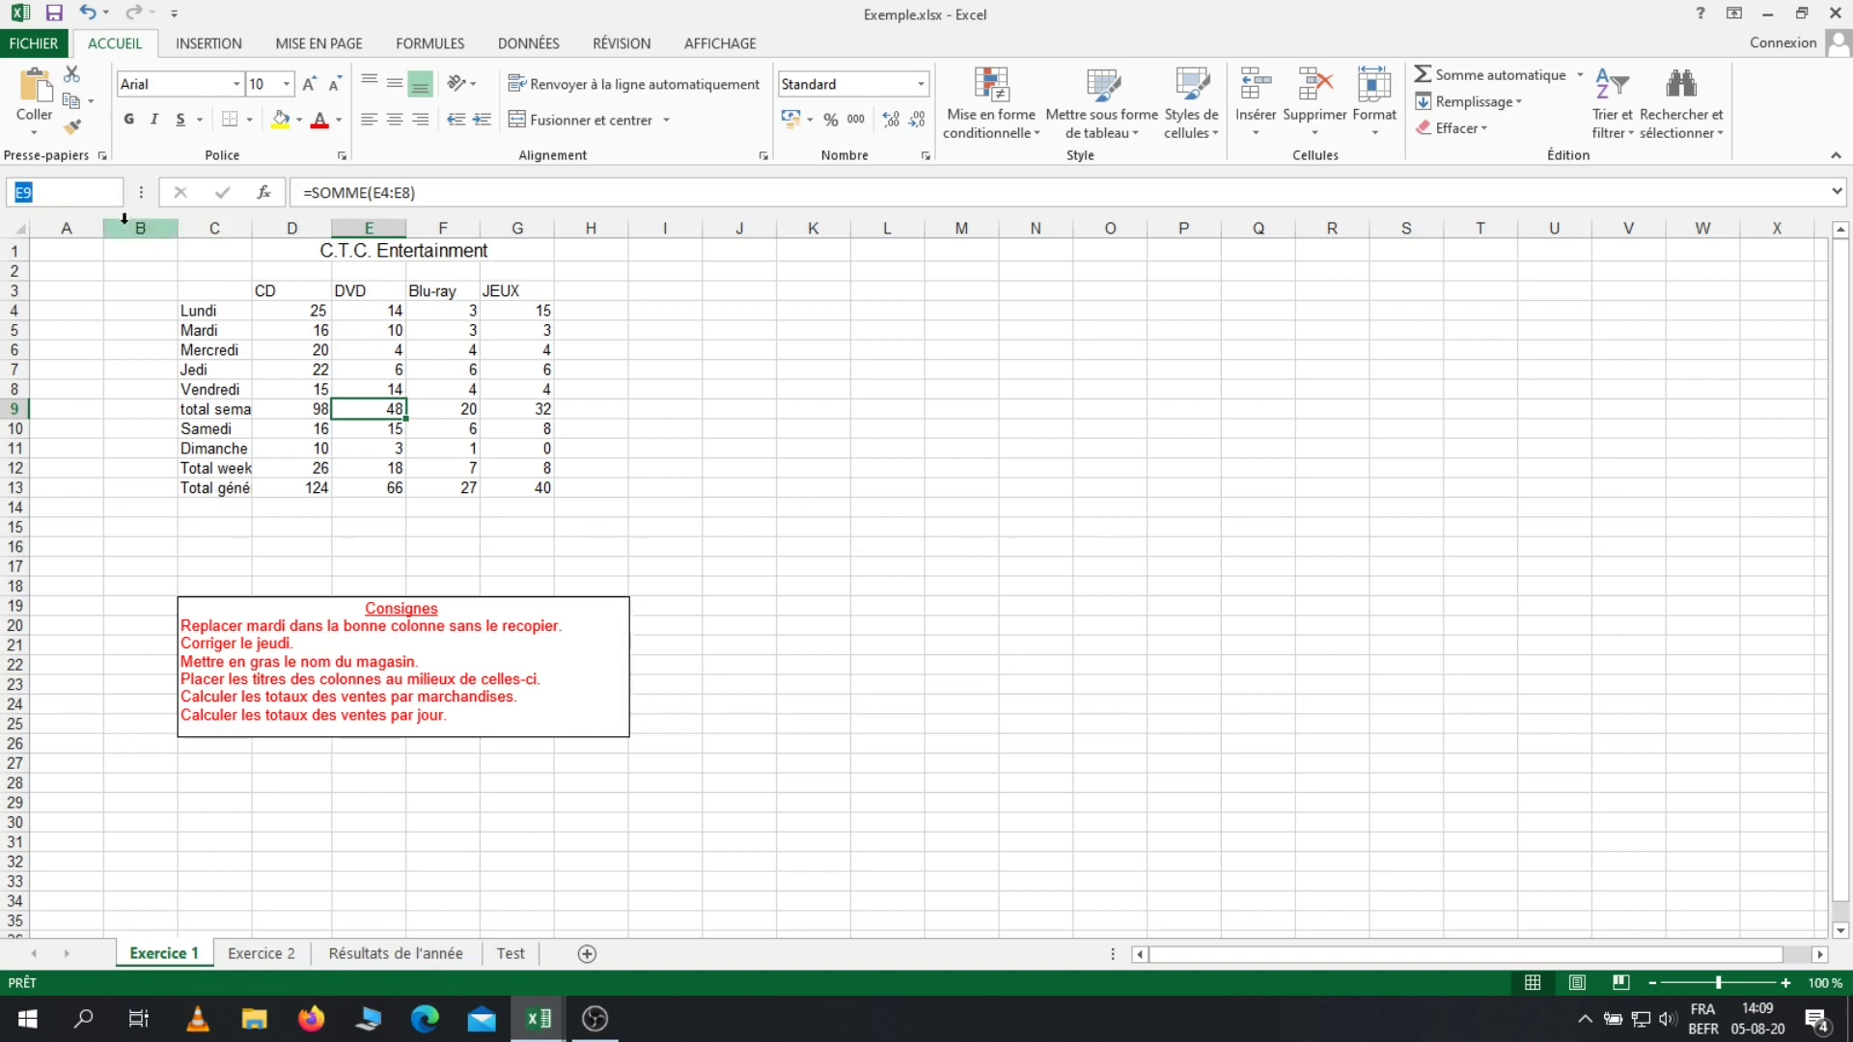
text(c13)
key(Return)
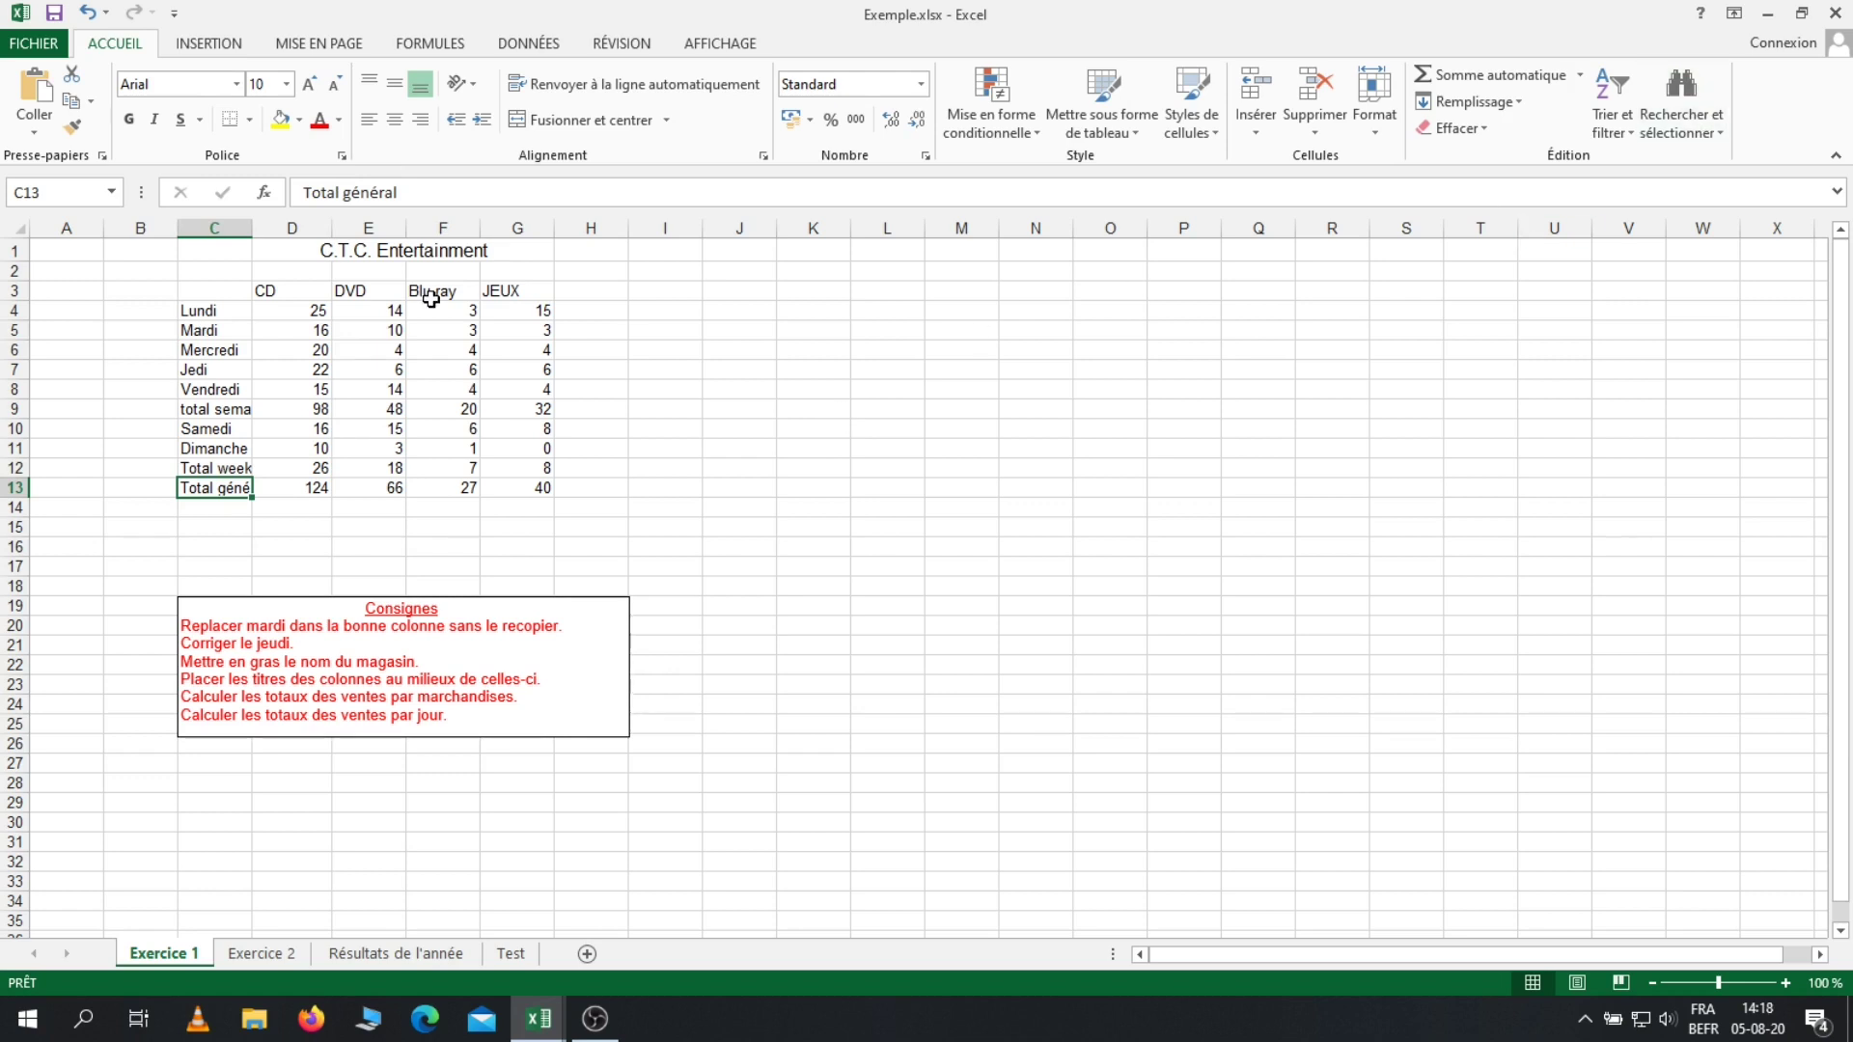
- Select cell A4 and extend the selection cell by cell to column F and row 11
click(75, 307)
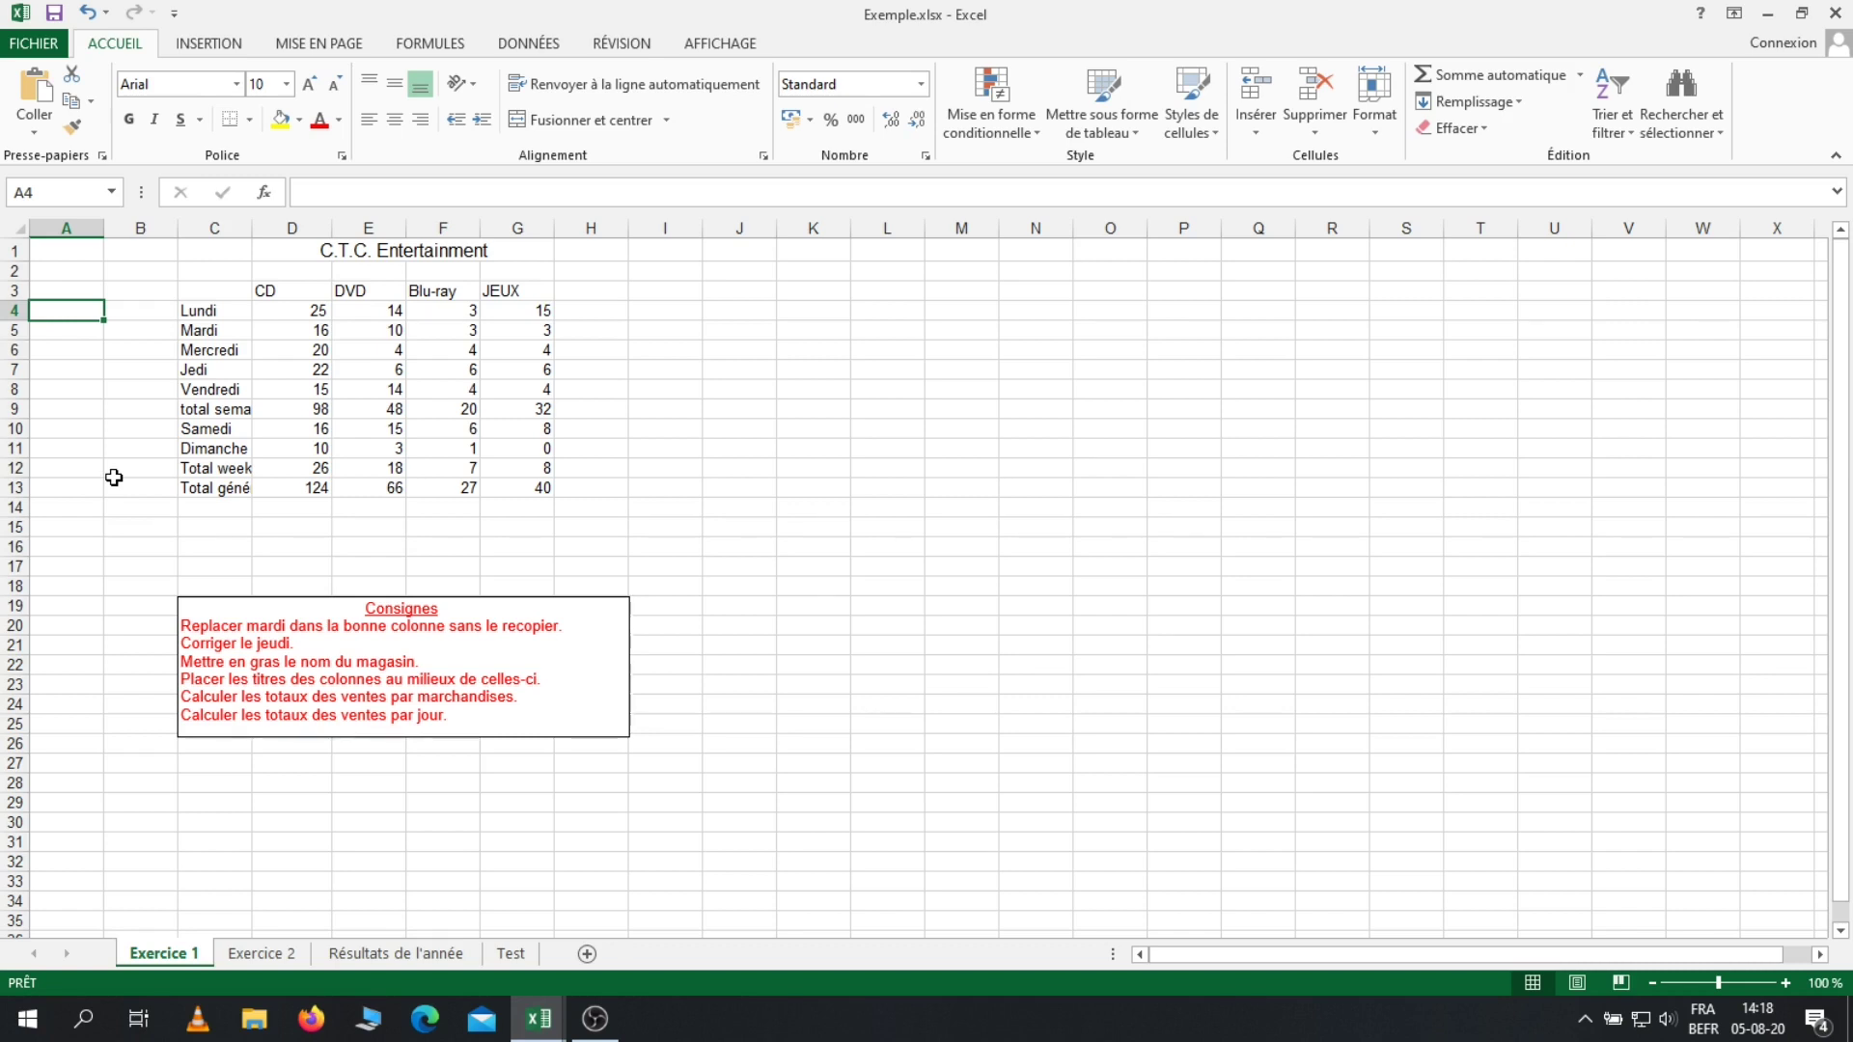
key(shift+Right)
key(shift+Right)
key(shift+Right)
key(shift+Right)
key(shift+Right)
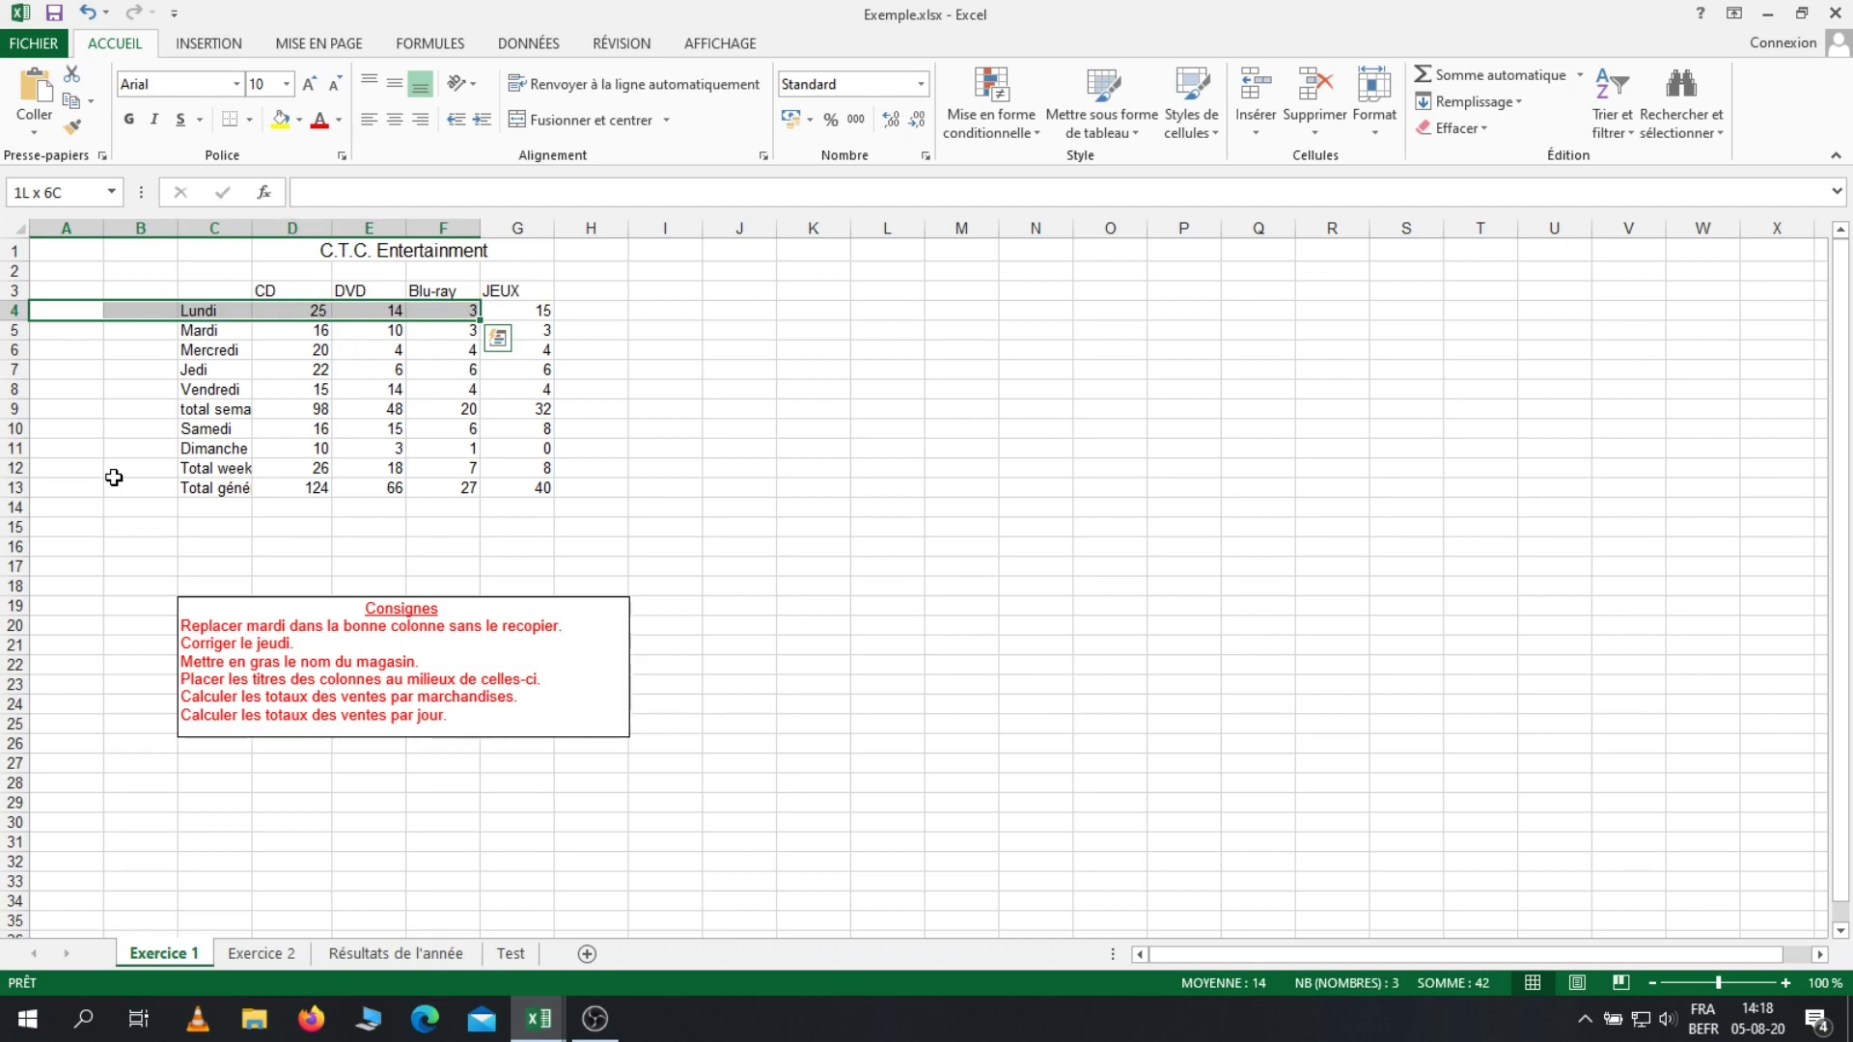
key(shift+Down)
key(shift+Down)
key(shift+Down)
key(shift+Down)
key(shift+Down)
key(shift+Down)
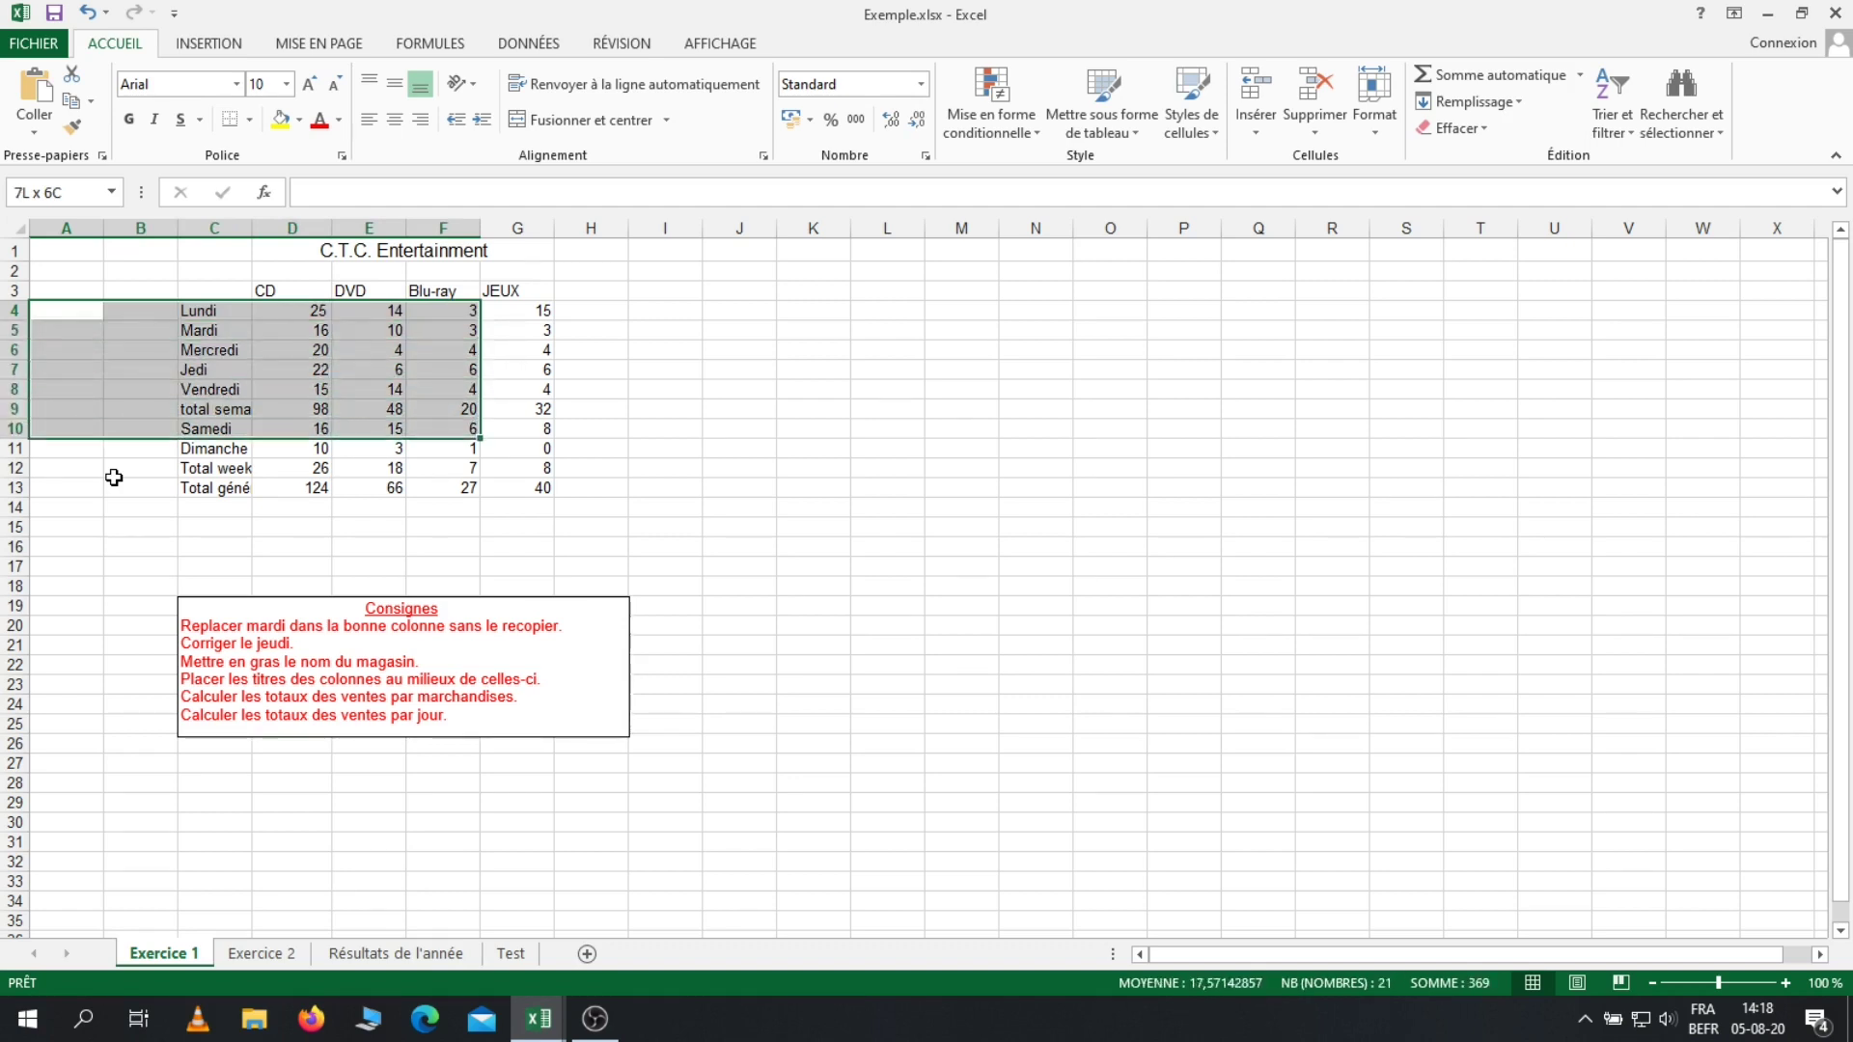
key(shift+Down)
- Reduce the selection cell by cell to the range A4:D7
key(shift+Left)
key(shift+Left)
key(shift+Left)
key(shift+Up)
key(shift+Up)
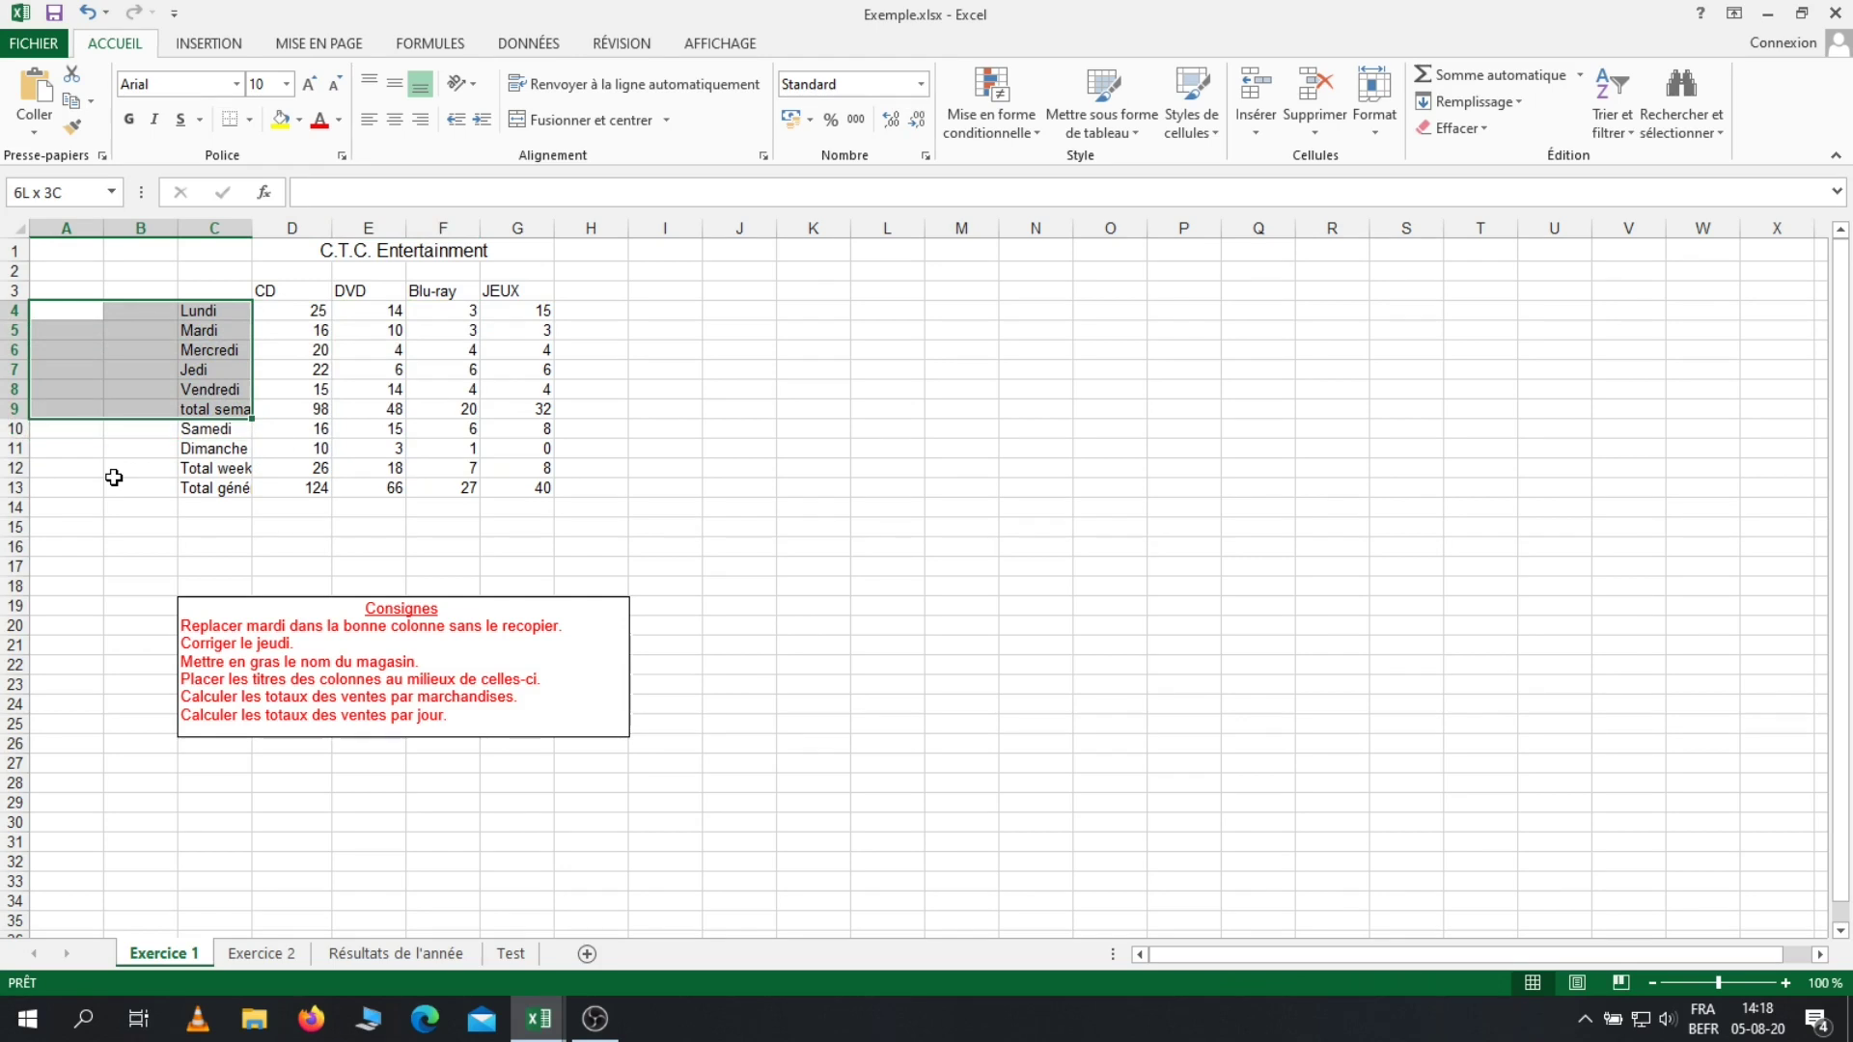
key(shift+Up)
key(shift+Right)
key(shift+Up)
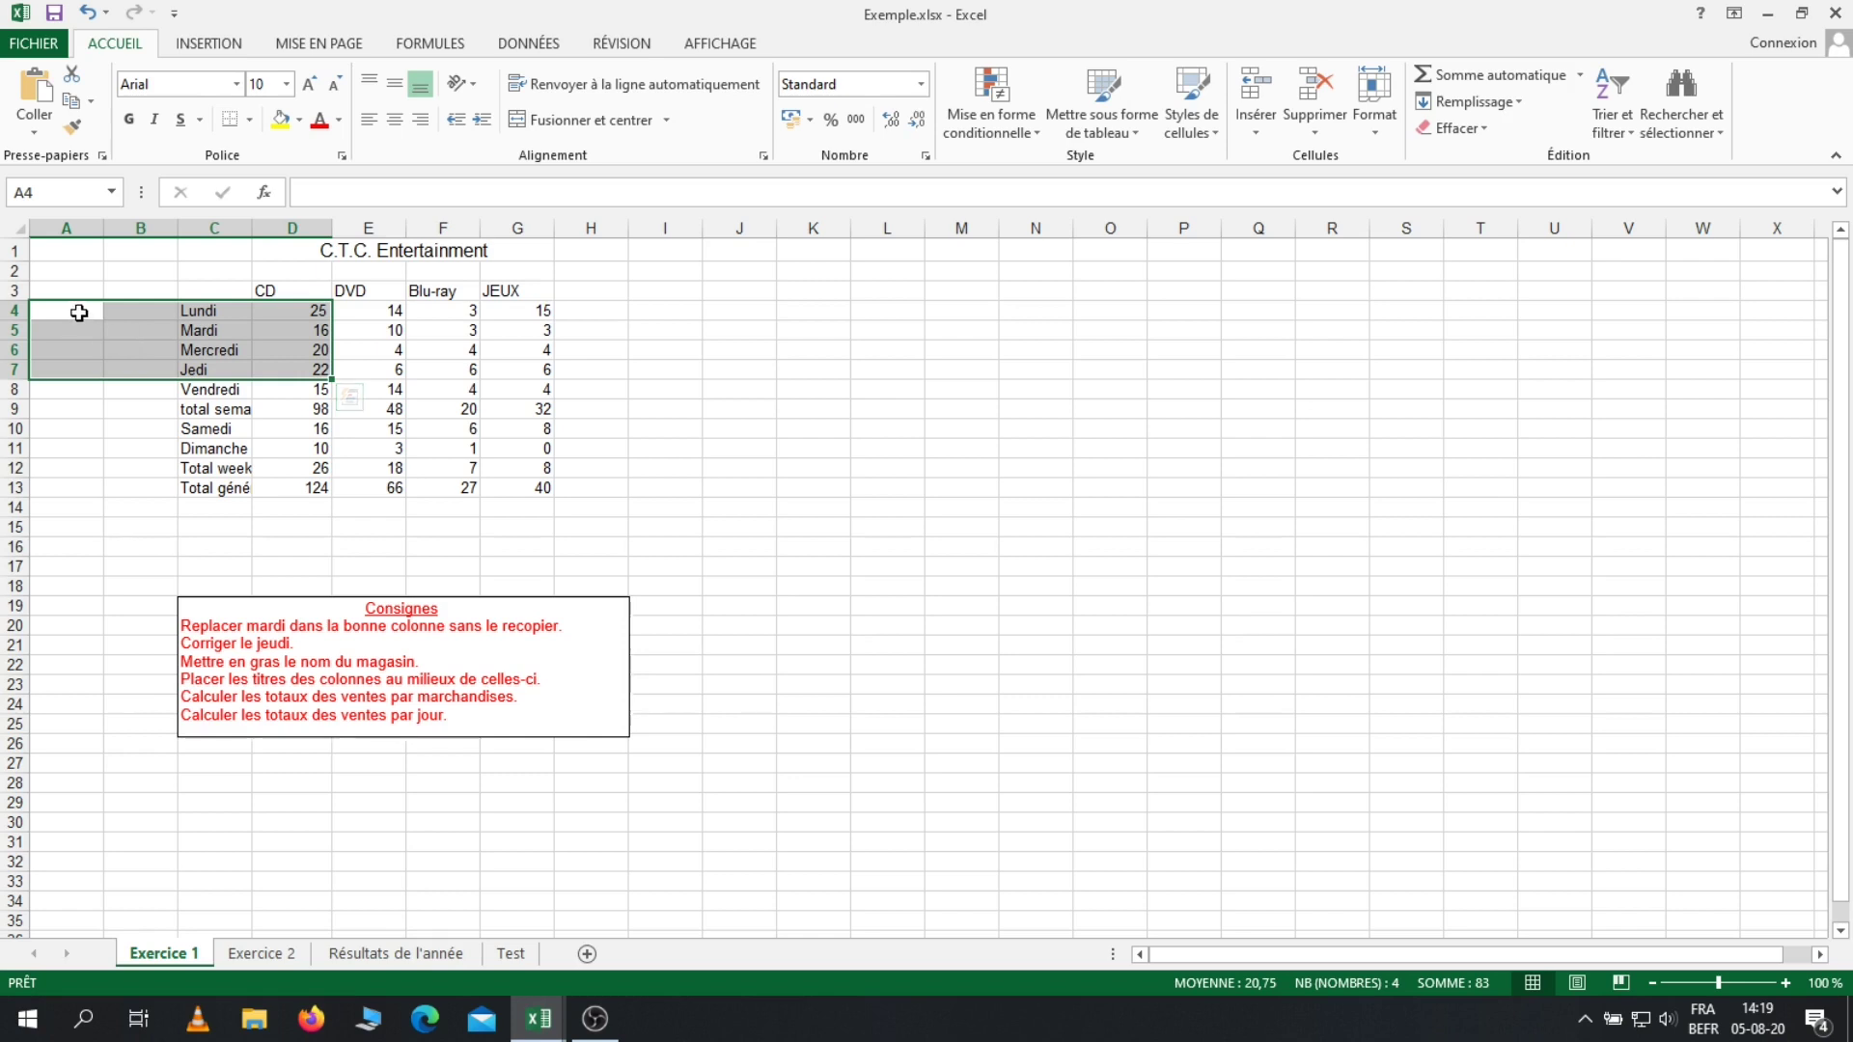
- Select the whole table range C3:G13 in one sweep, repeat the selection, and clear it
click(67, 409)
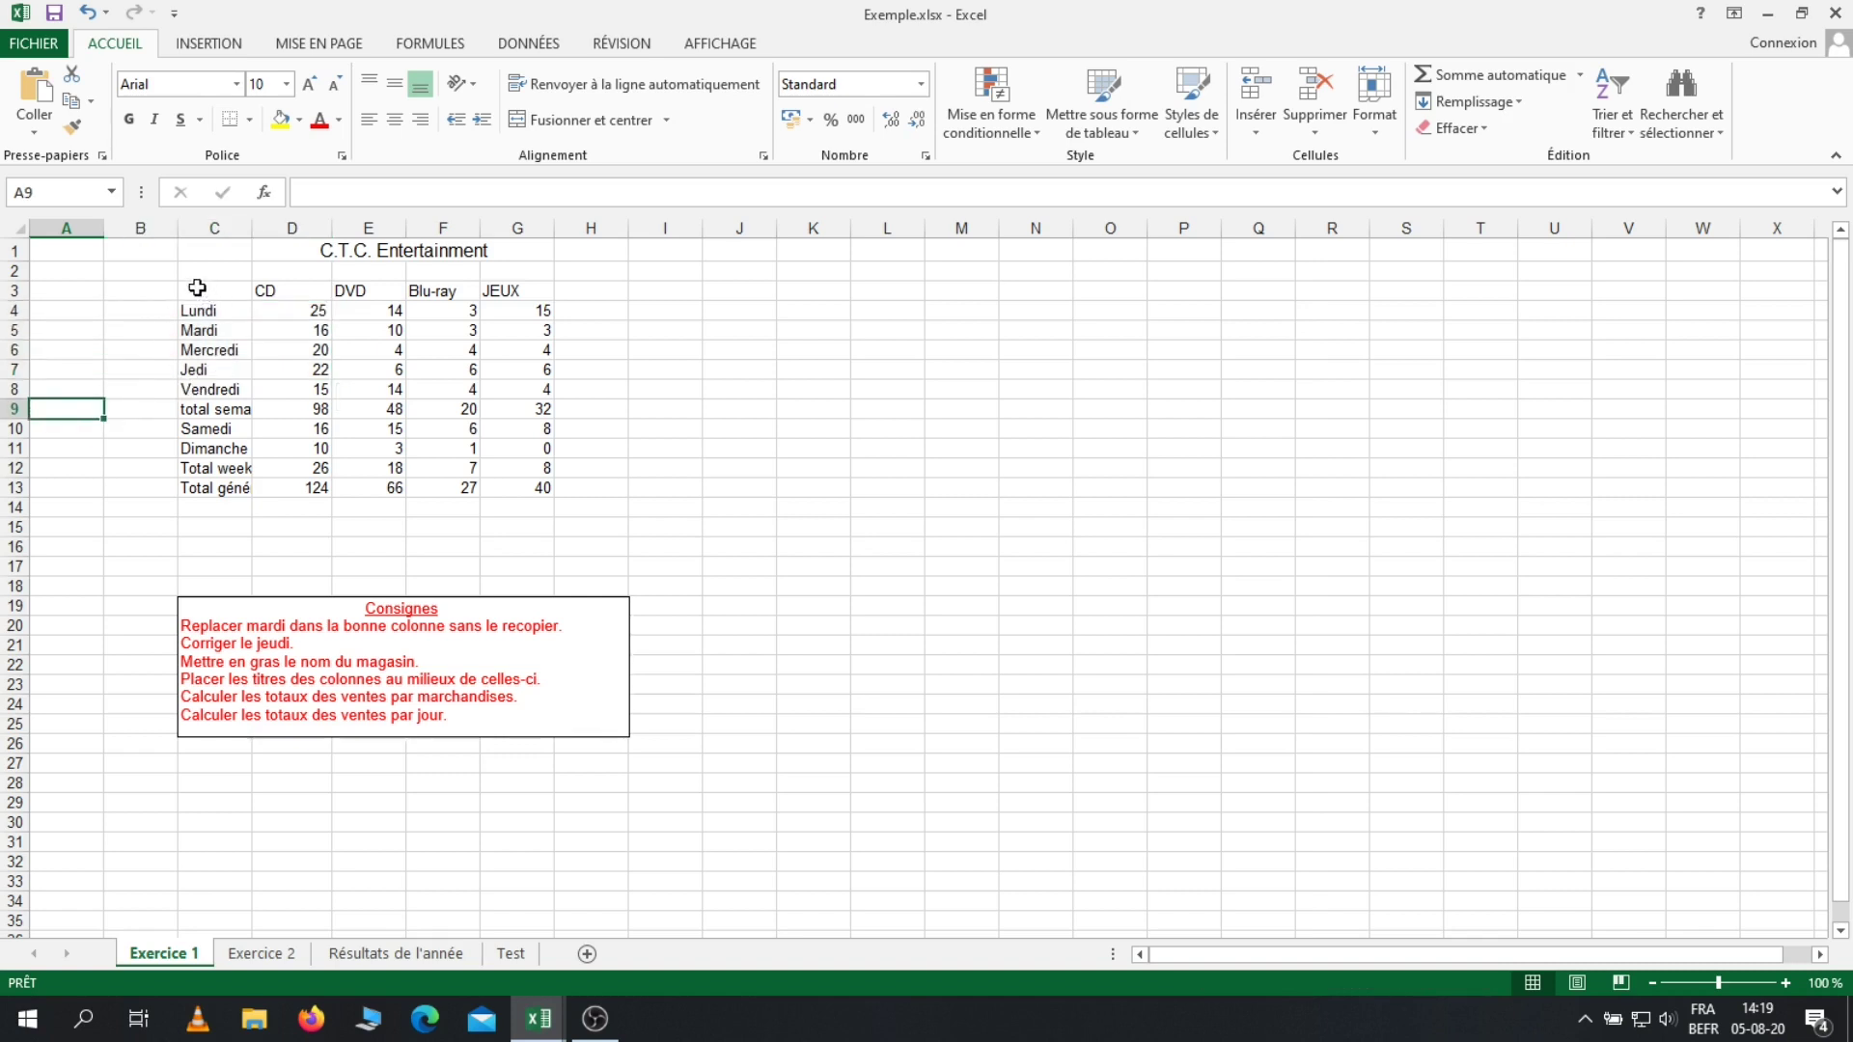
drag(208, 291, 529, 493)
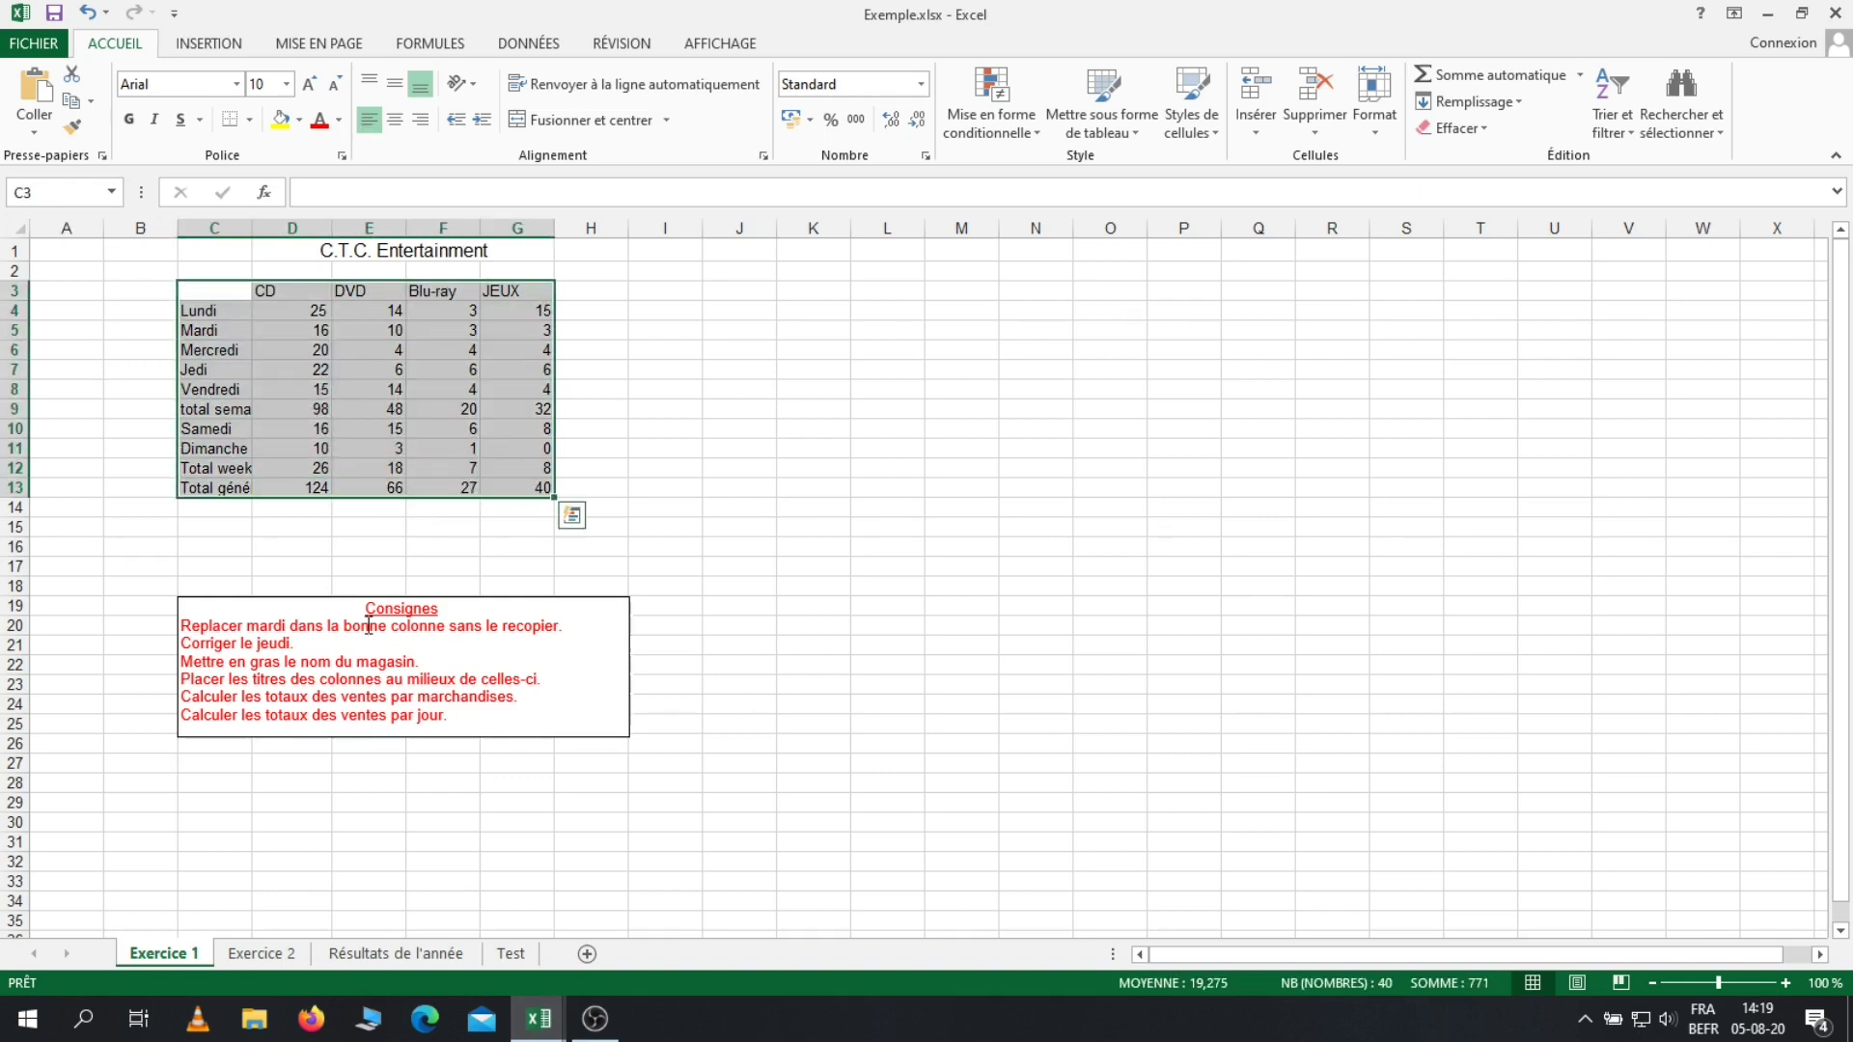
click(339, 545)
drag(216, 291, 546, 486)
drag(101, 488, 110, 486)
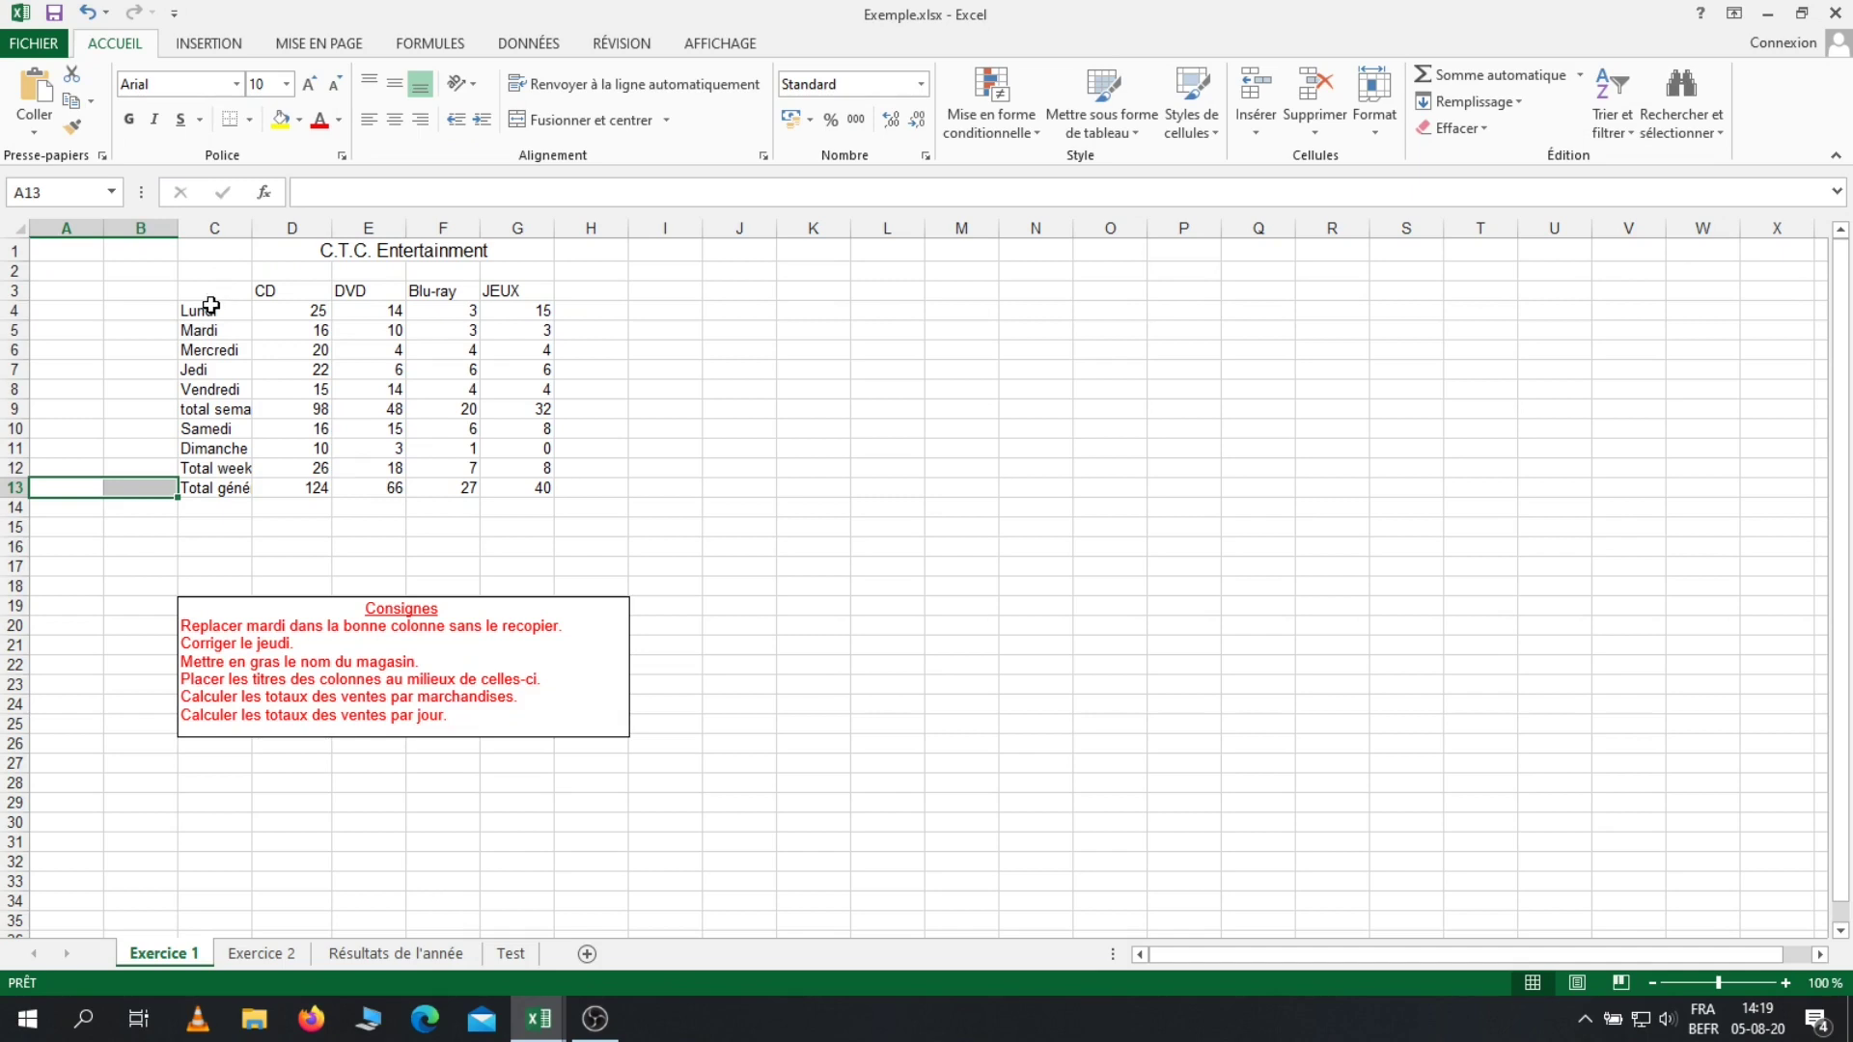
- Starting from "Lundi" in C4, extend the selection to the last filled column and row, covering C4:G13
click(215, 311)
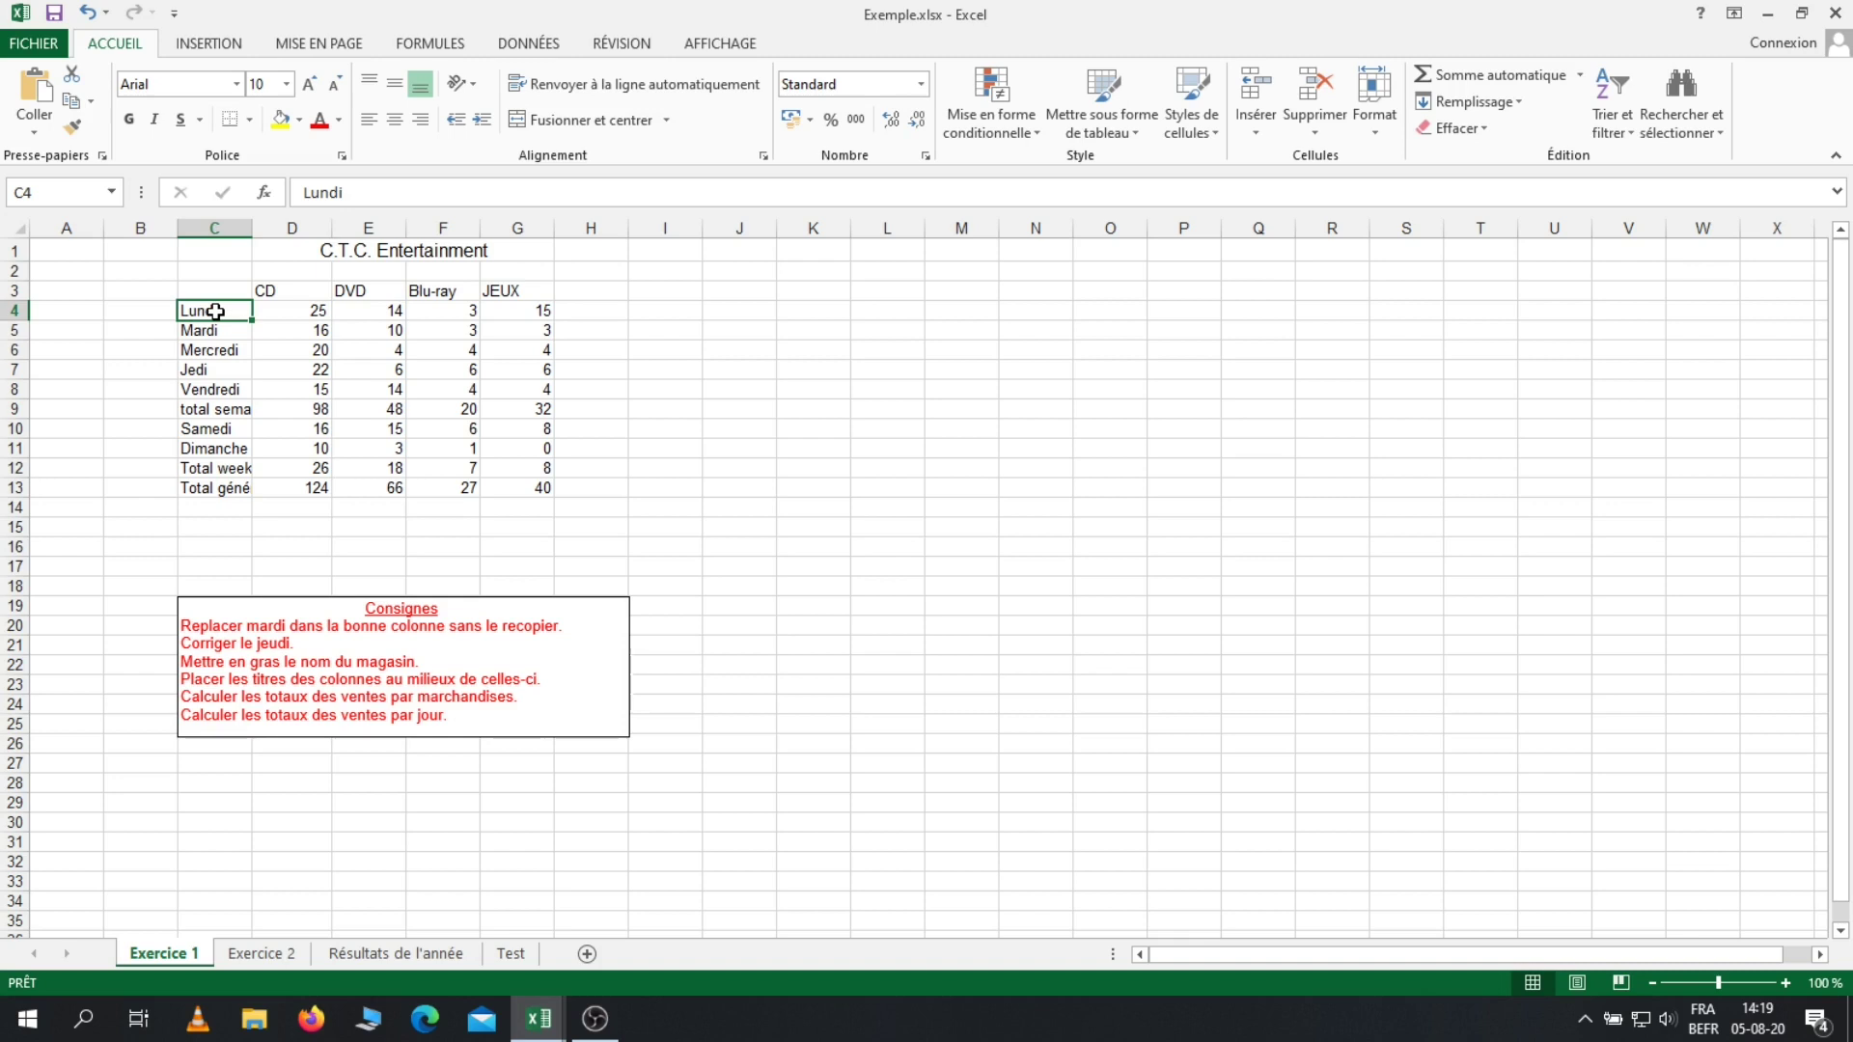
key(ctrl+shift+Right)
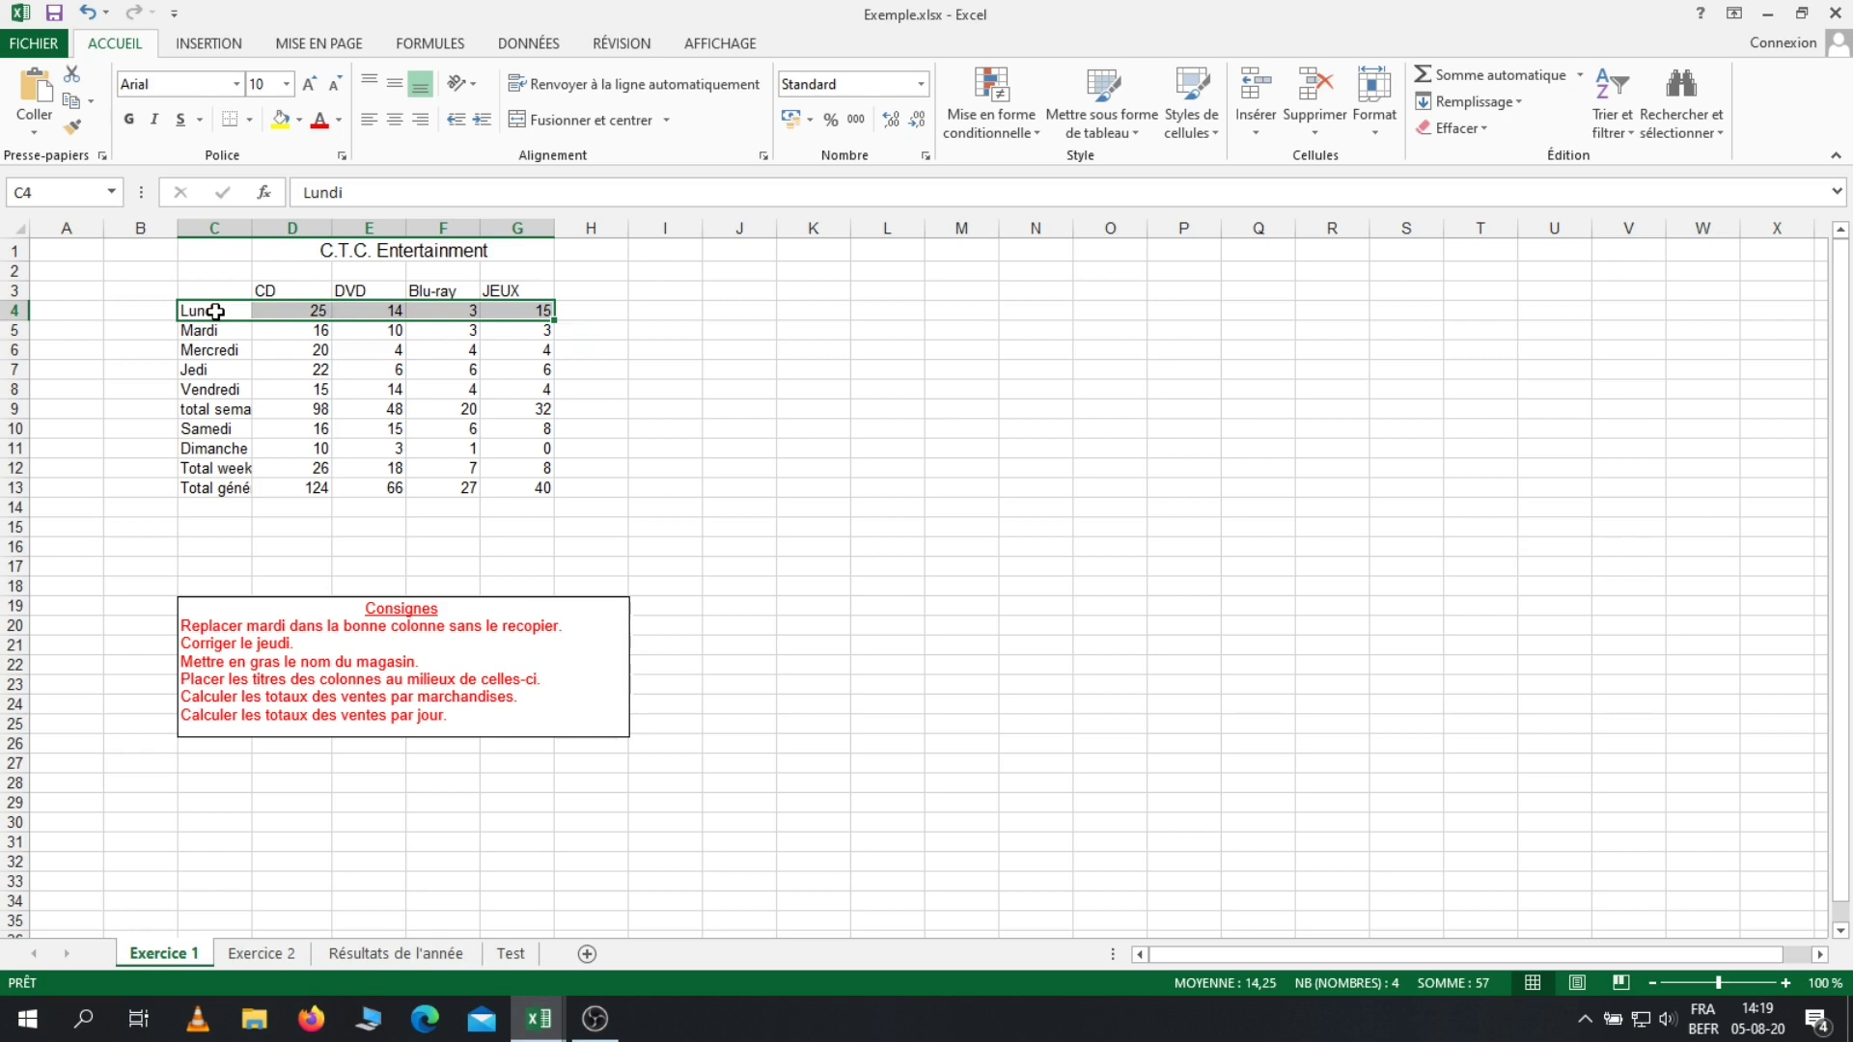
key(ctrl+shift+Down)
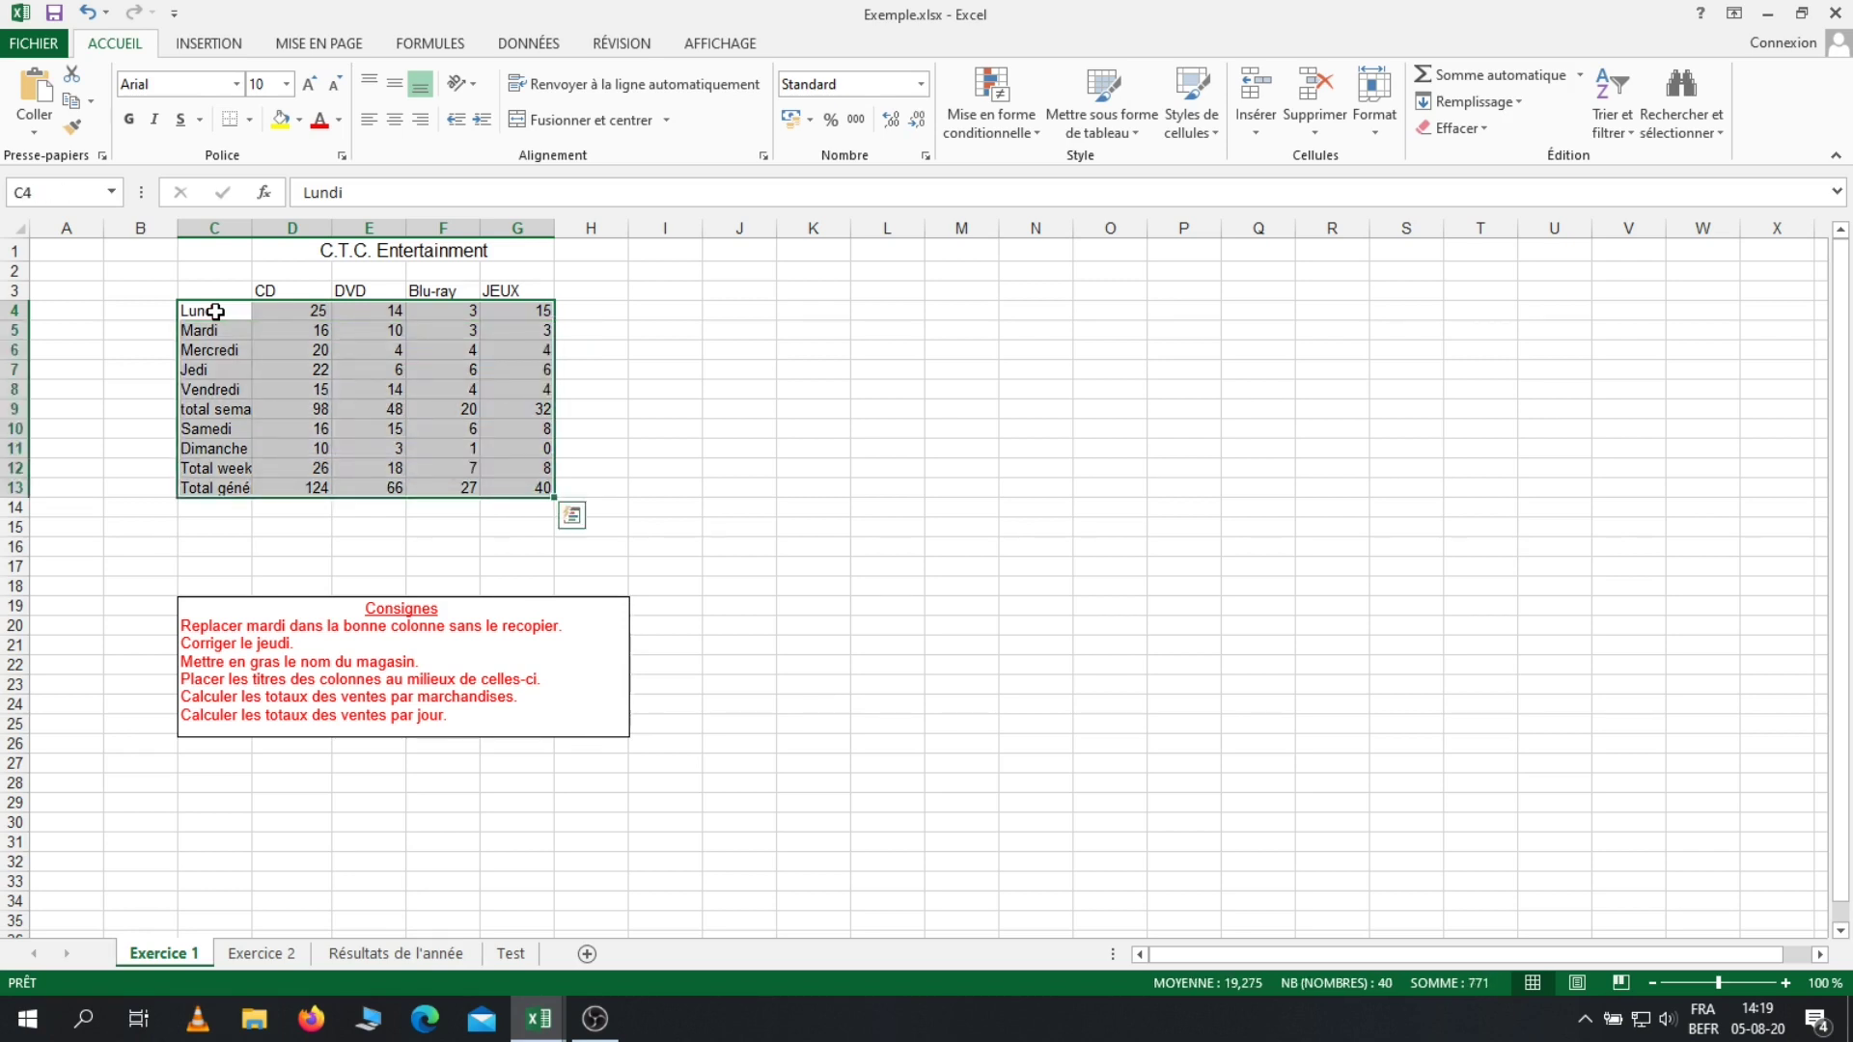
- Select the range C3:G13 by choosing only its first and last cells
click(215, 311)
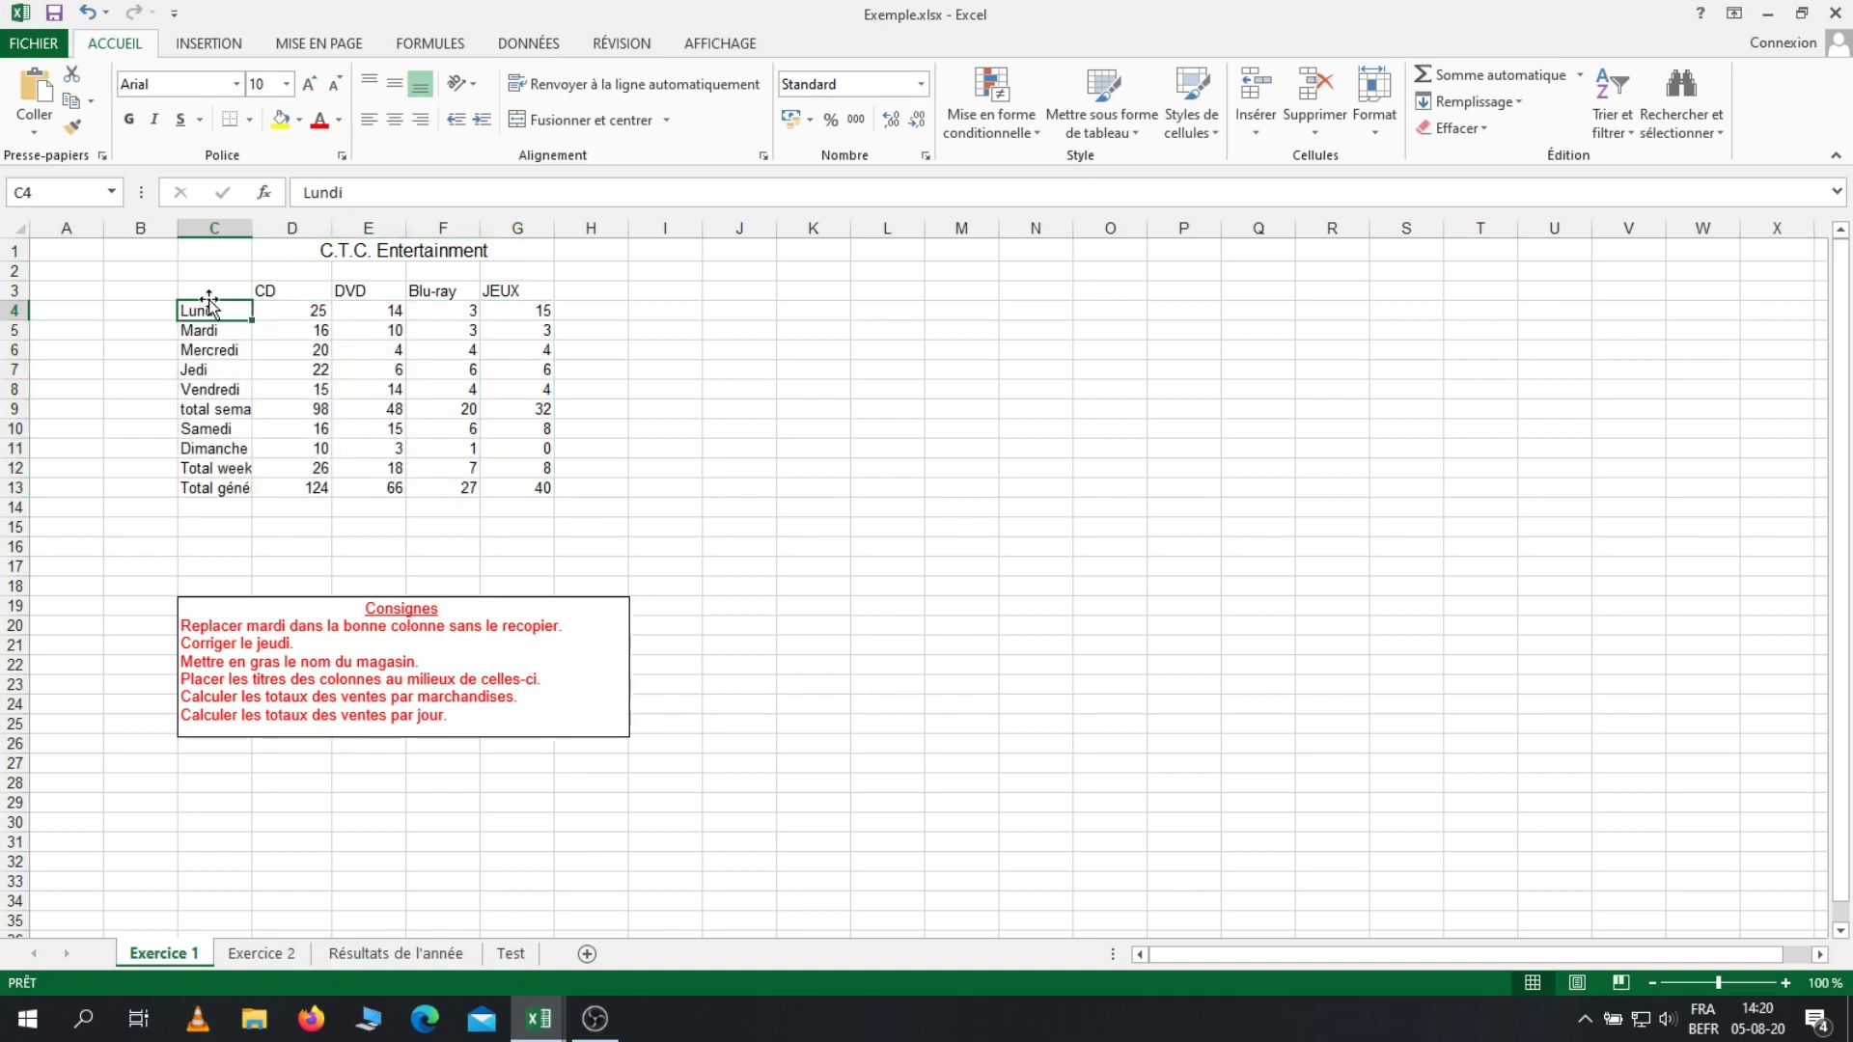
click(213, 286)
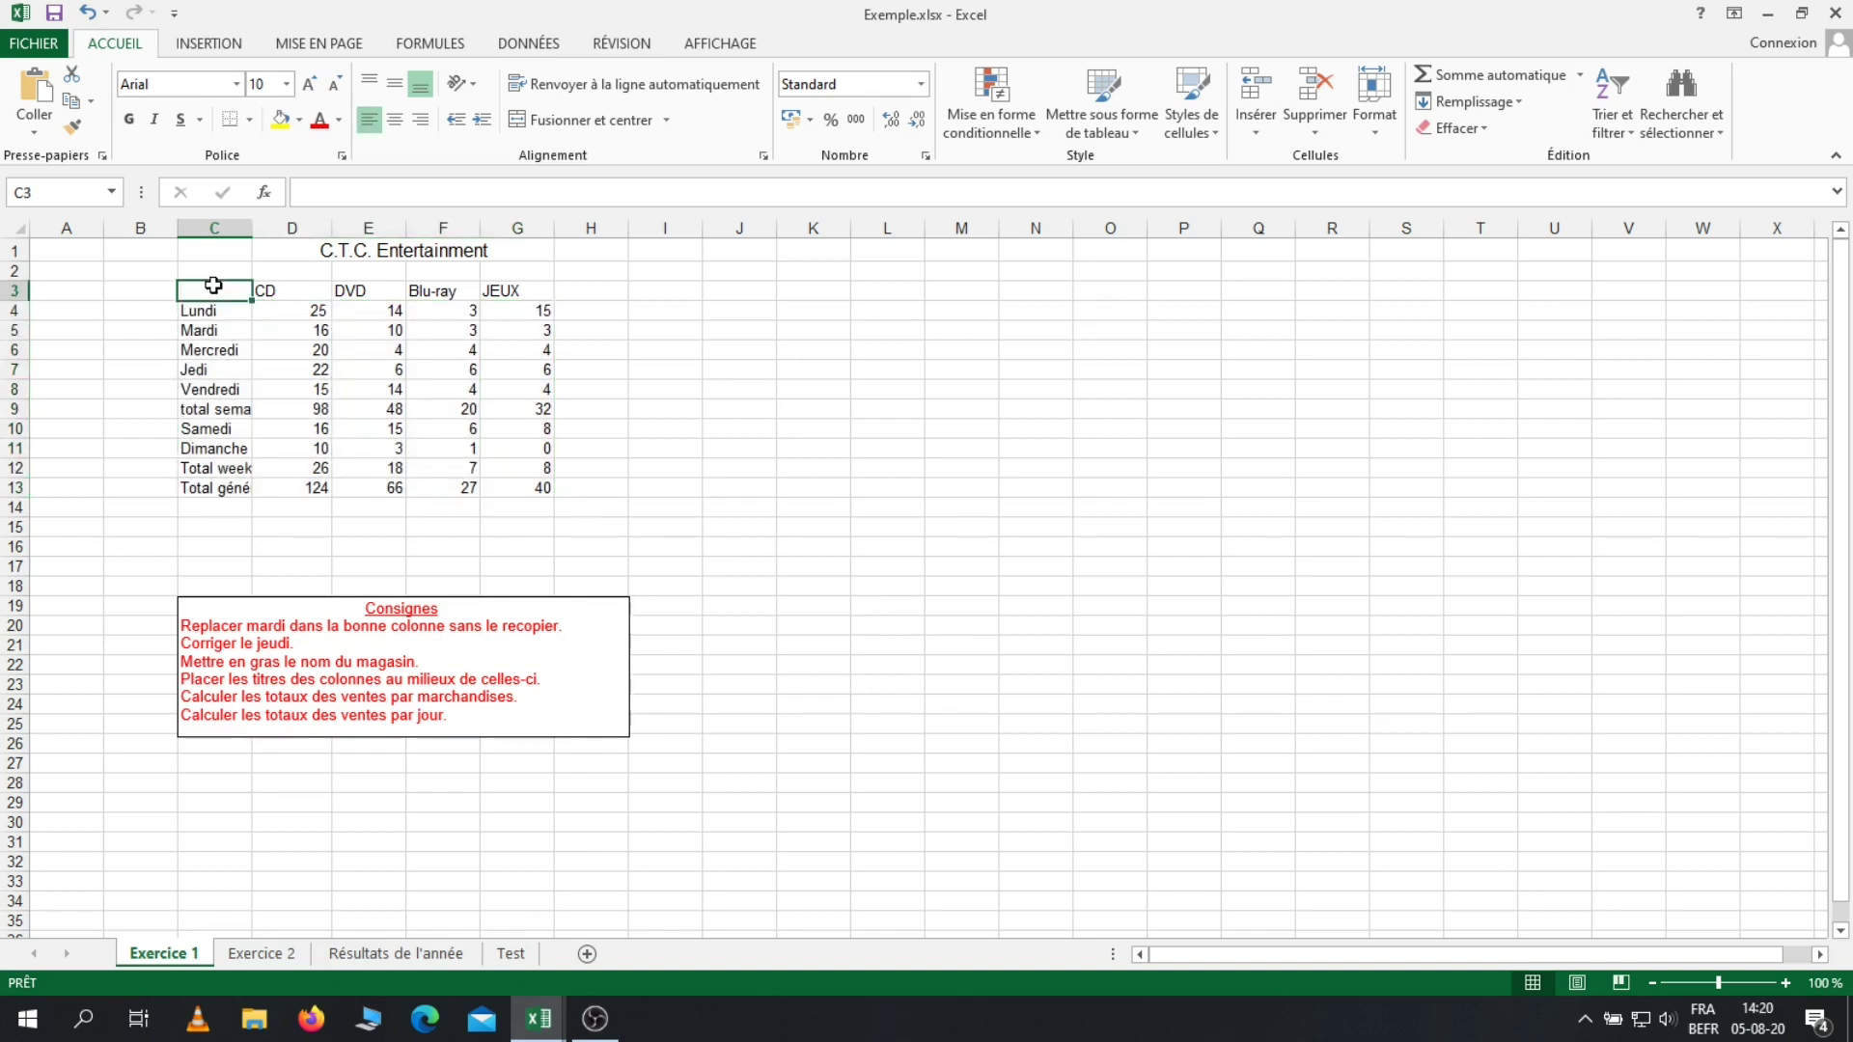
shift+click(544, 491)
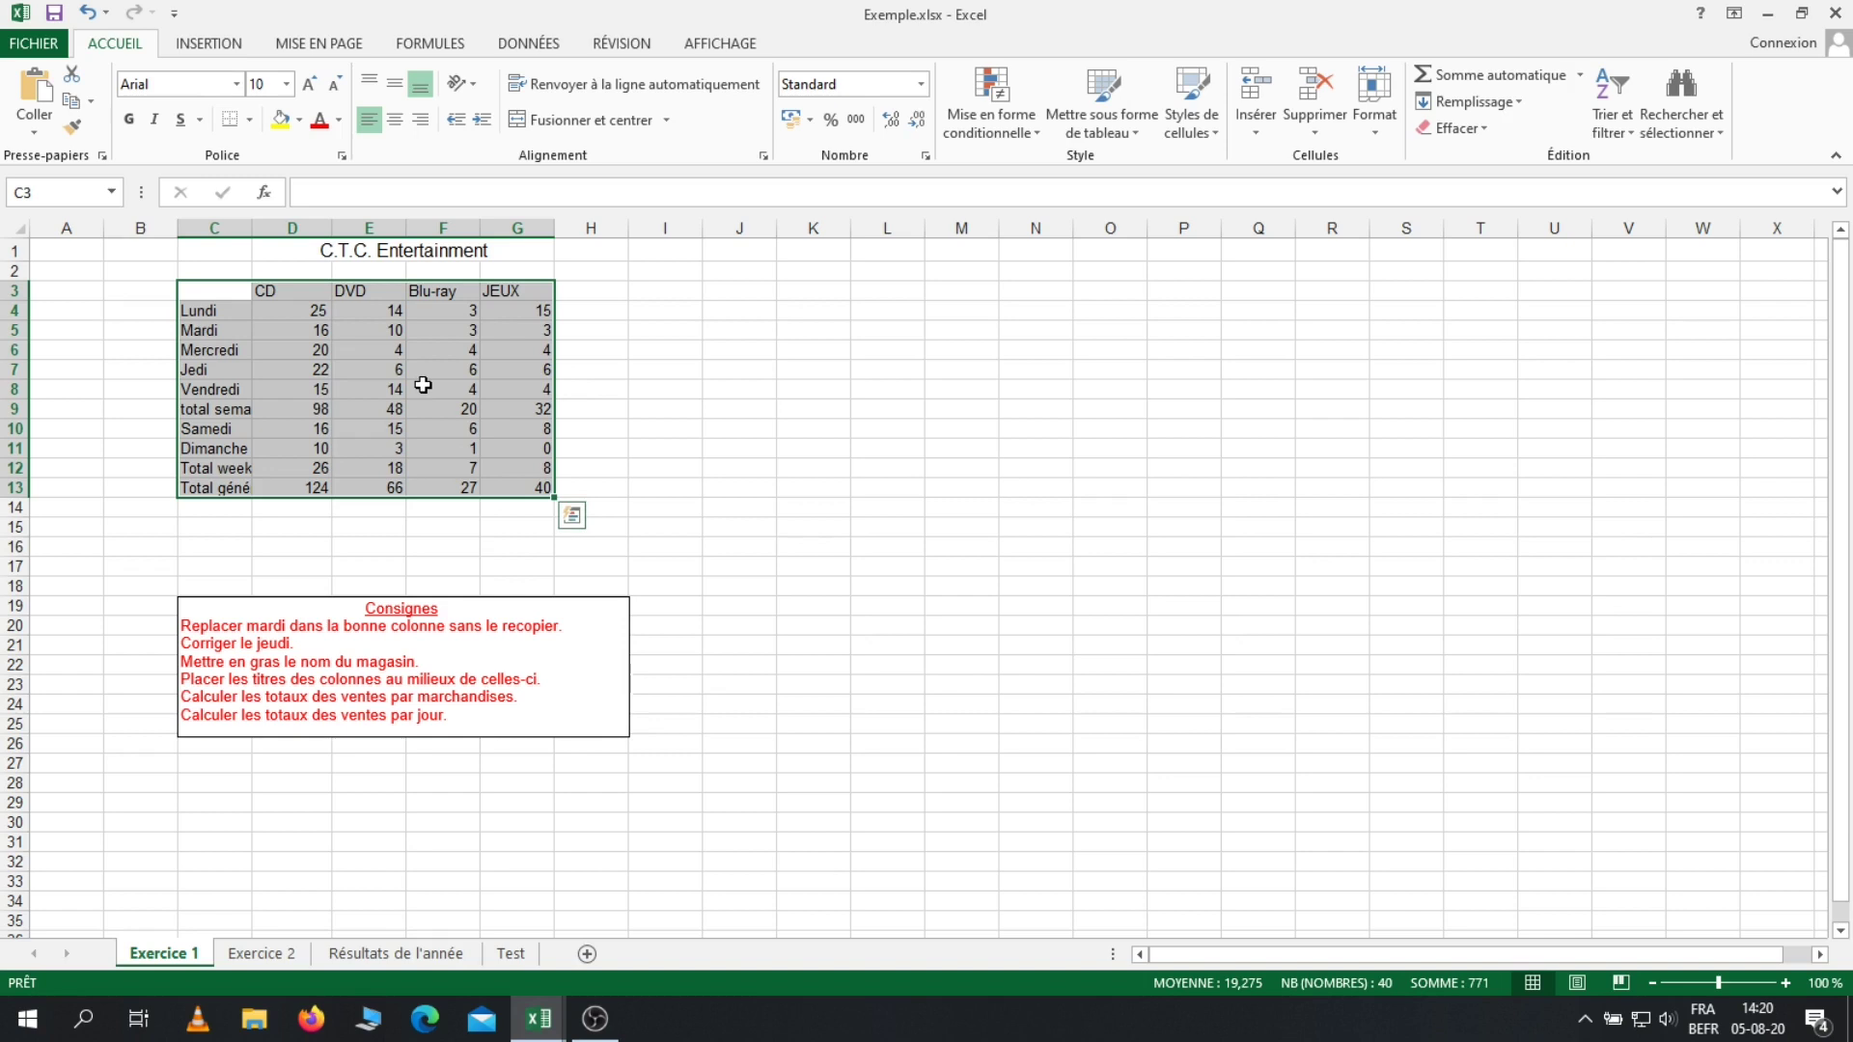
- Select the figures D4:G13 by choosing only the first and last cells of the range, and clear the selection
click(791, 435)
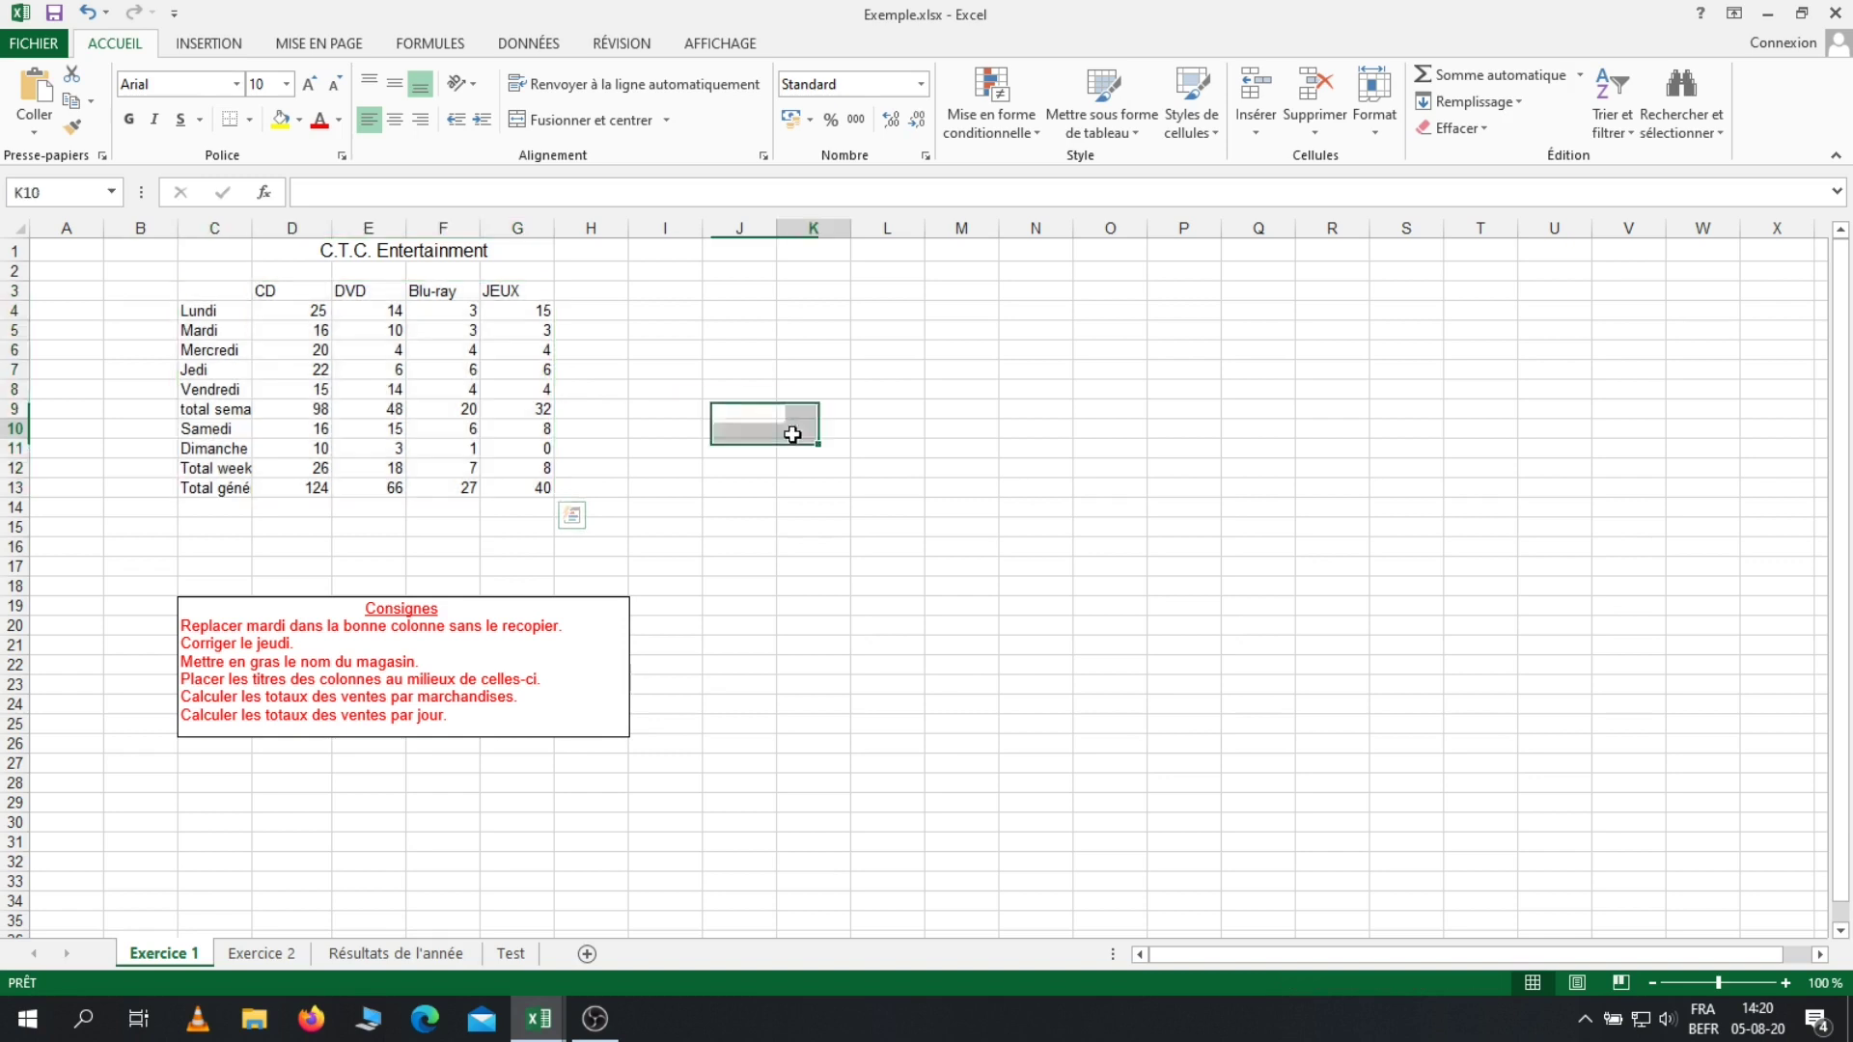
click(292, 310)
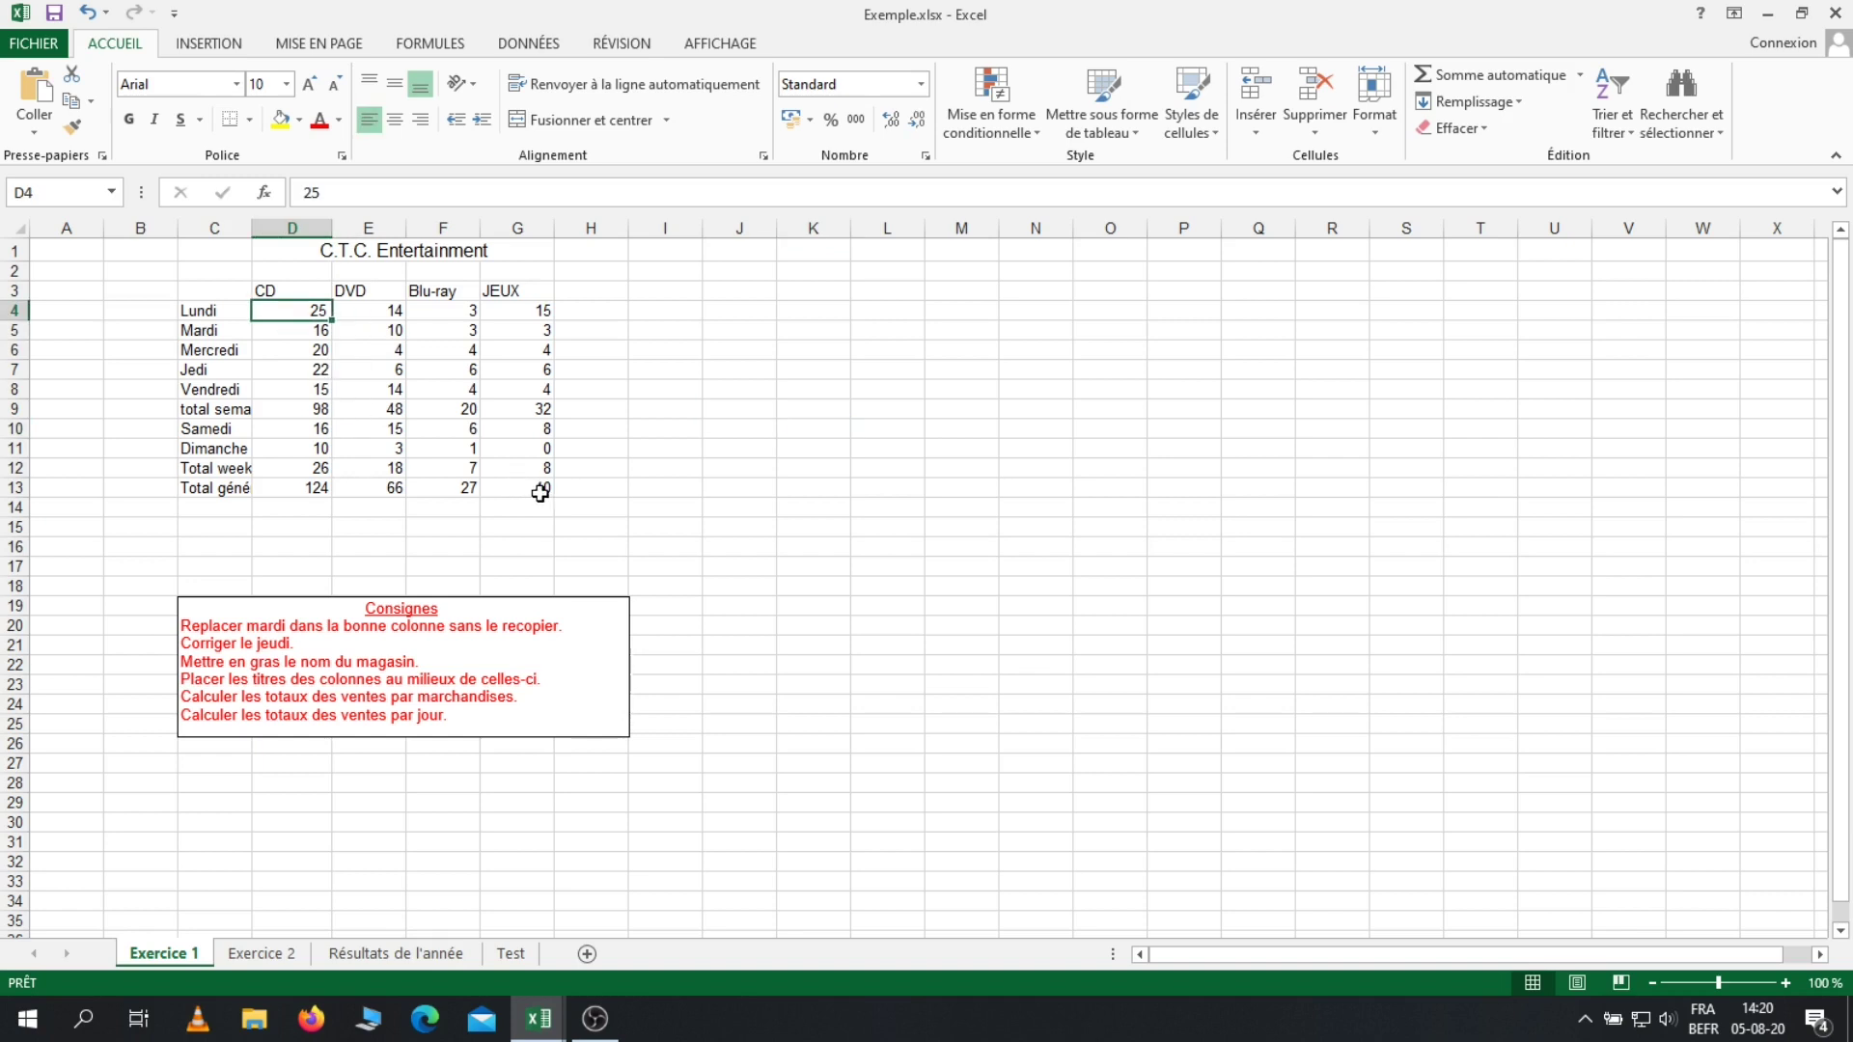
shift+click(539, 495)
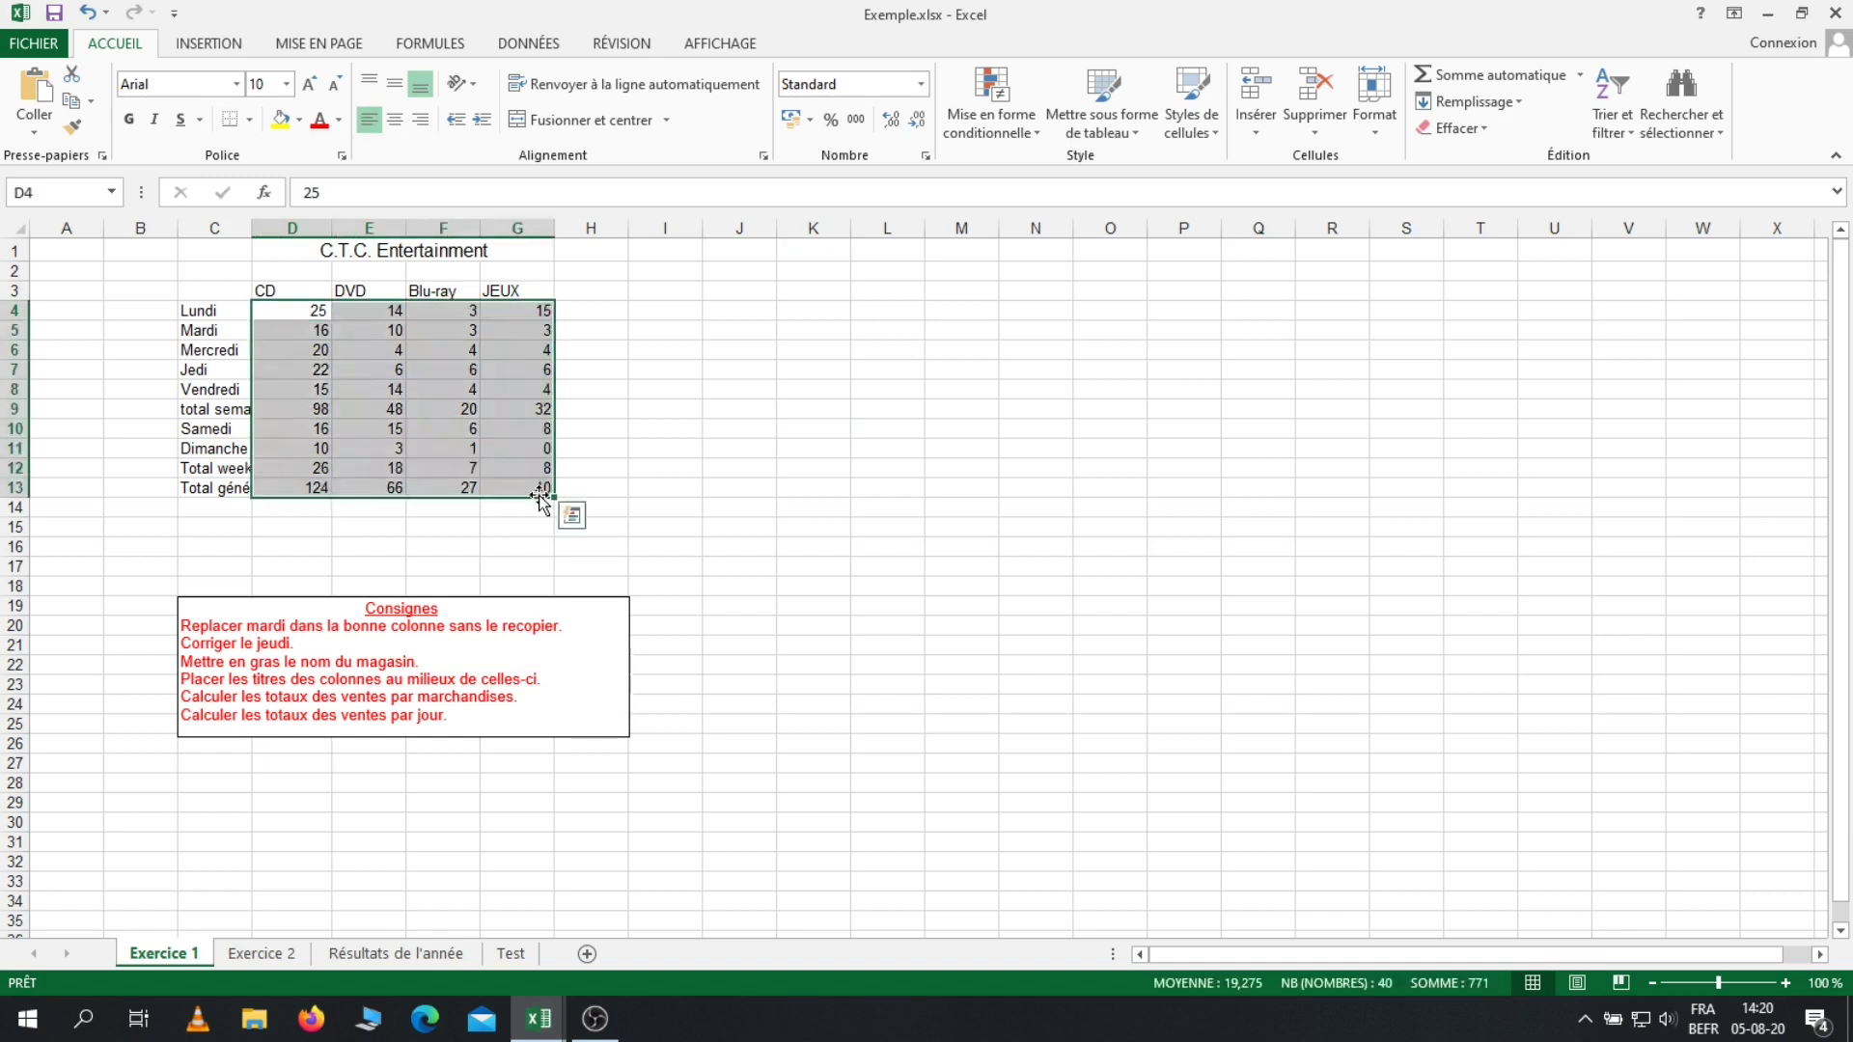
click(666, 448)
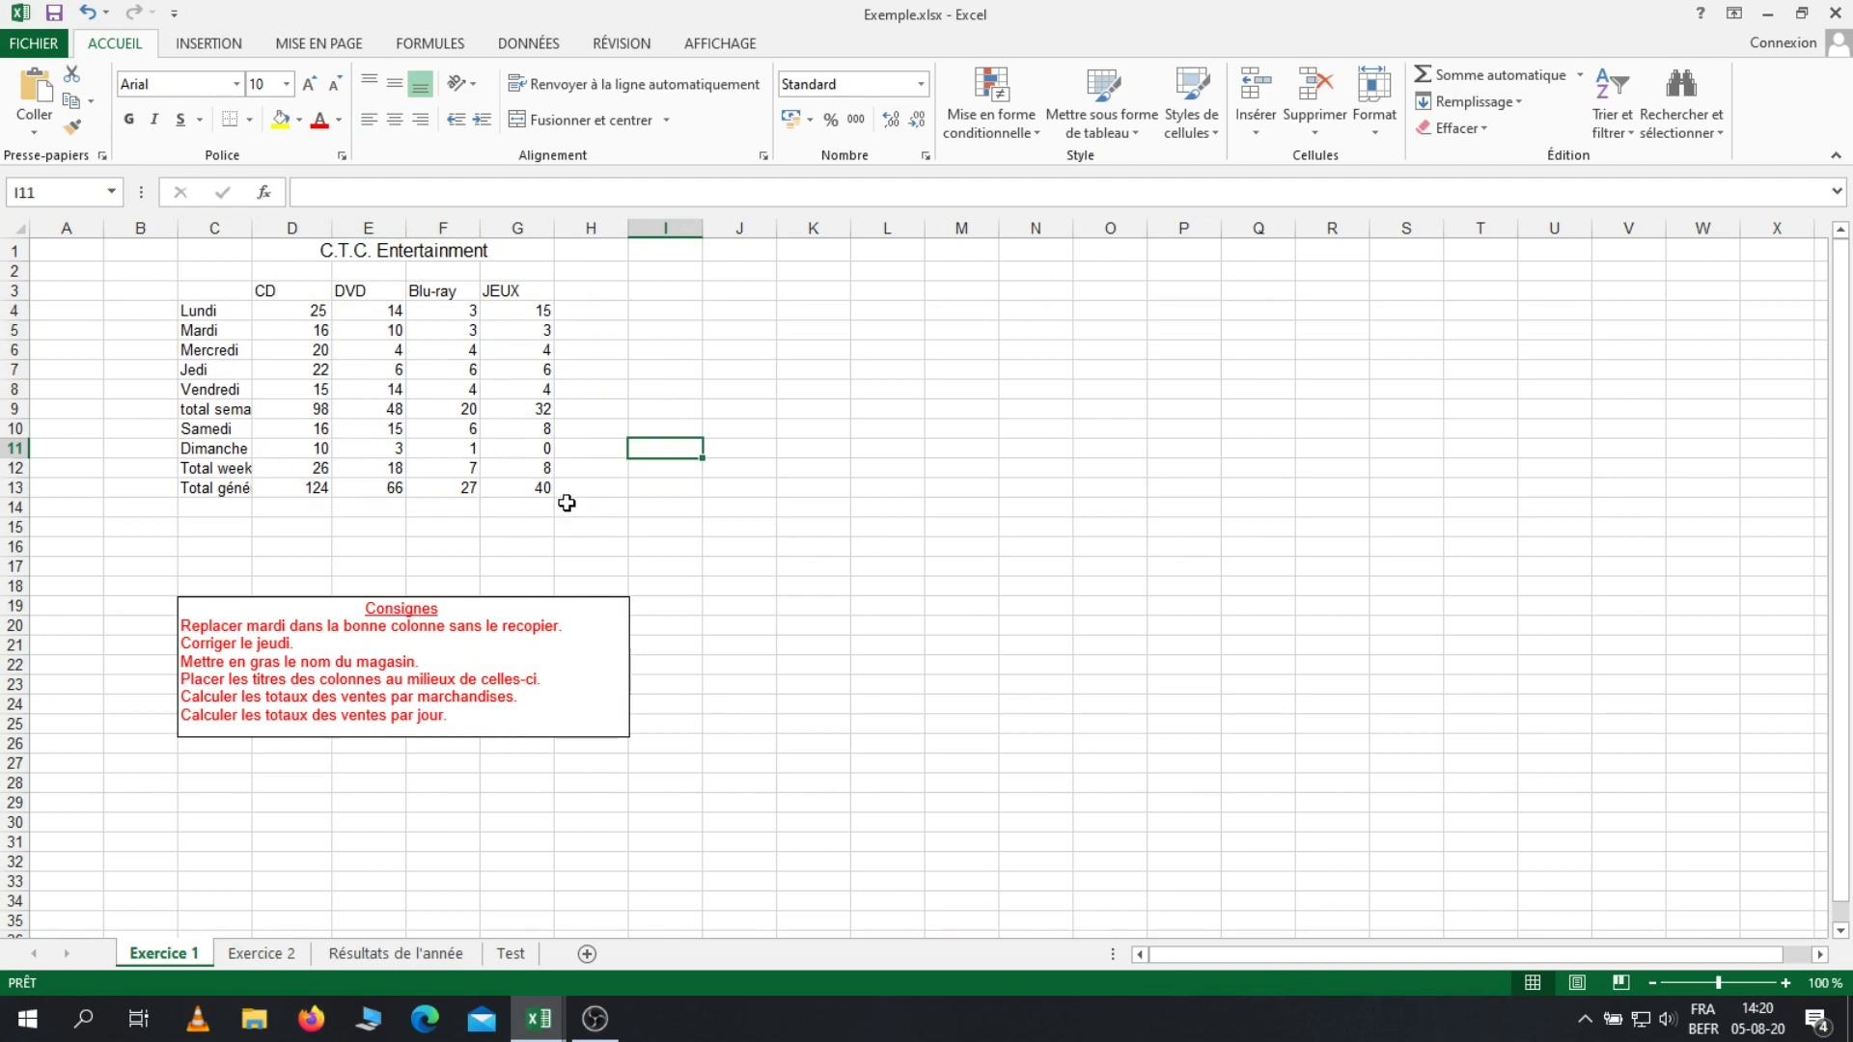
- Select the entire table C3:G13 at once from a cell inside it, from E7 and again from E8, and clear the selection
click(372, 367)
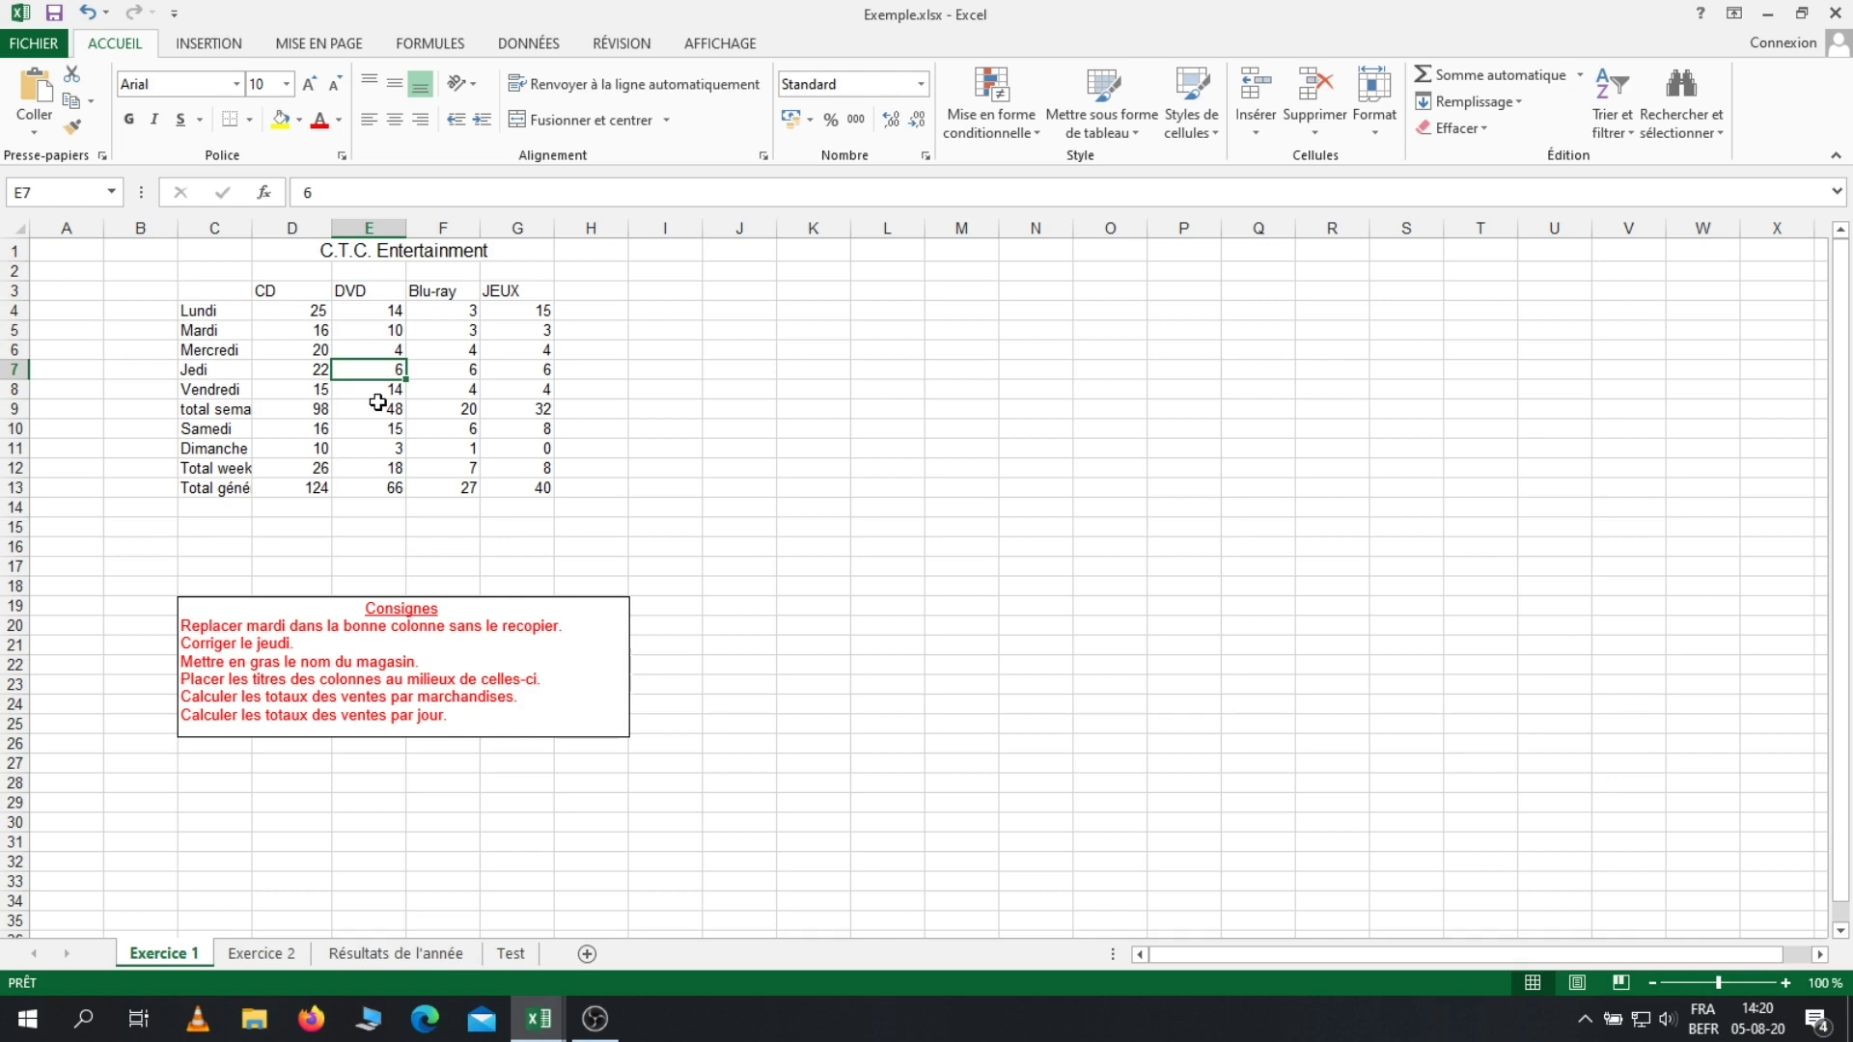
key(ctrl+a)
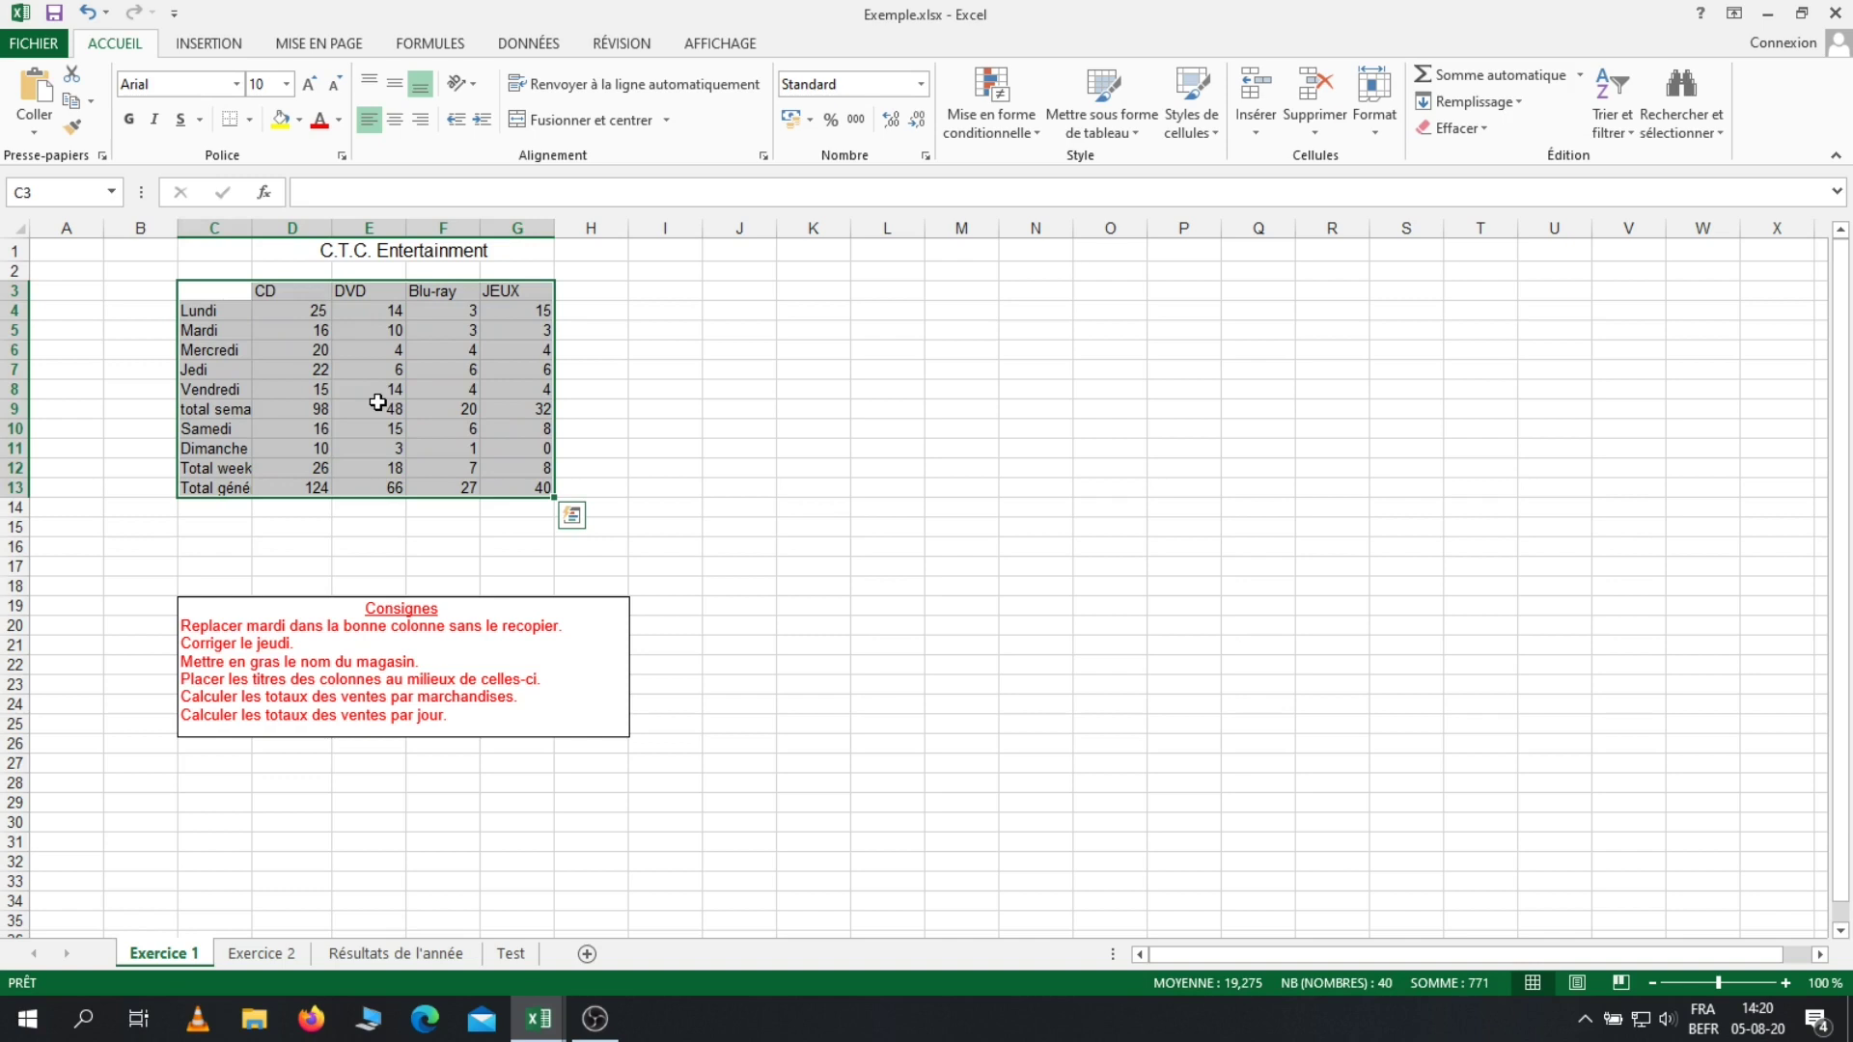
click(624, 385)
click(399, 388)
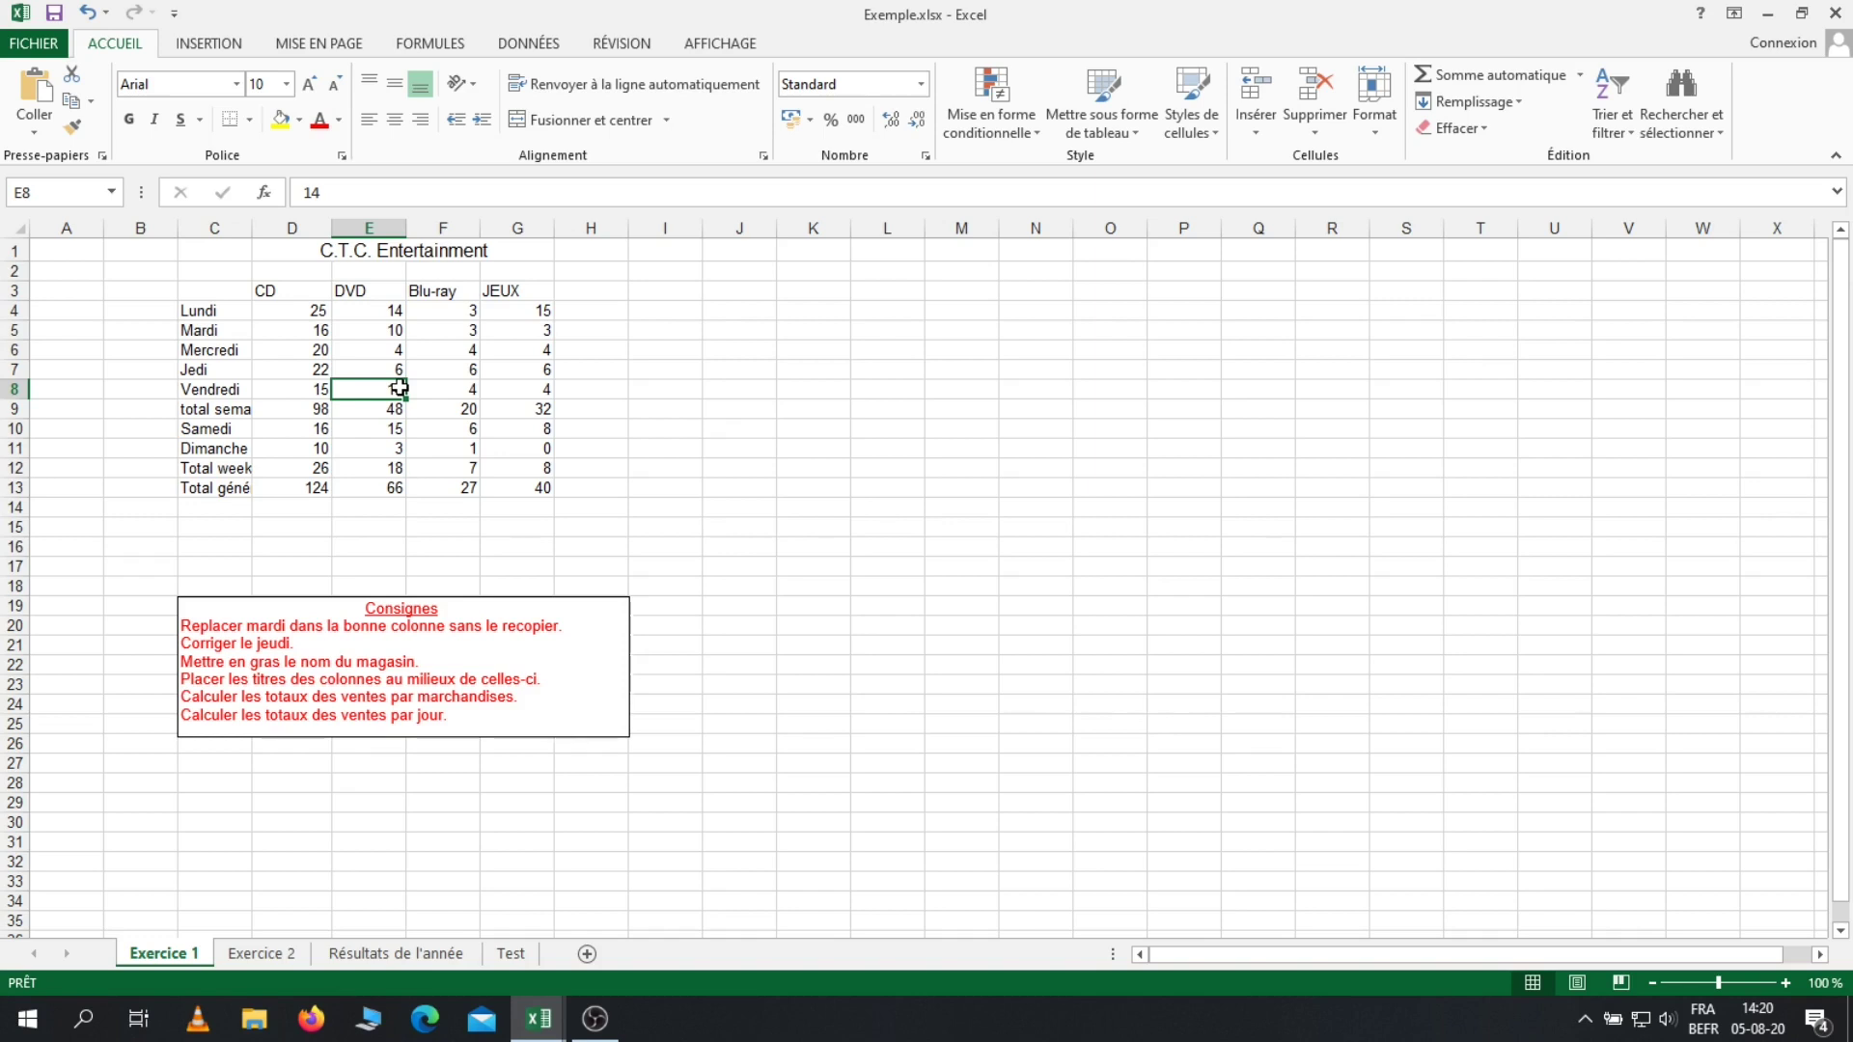
key(ctrl+a)
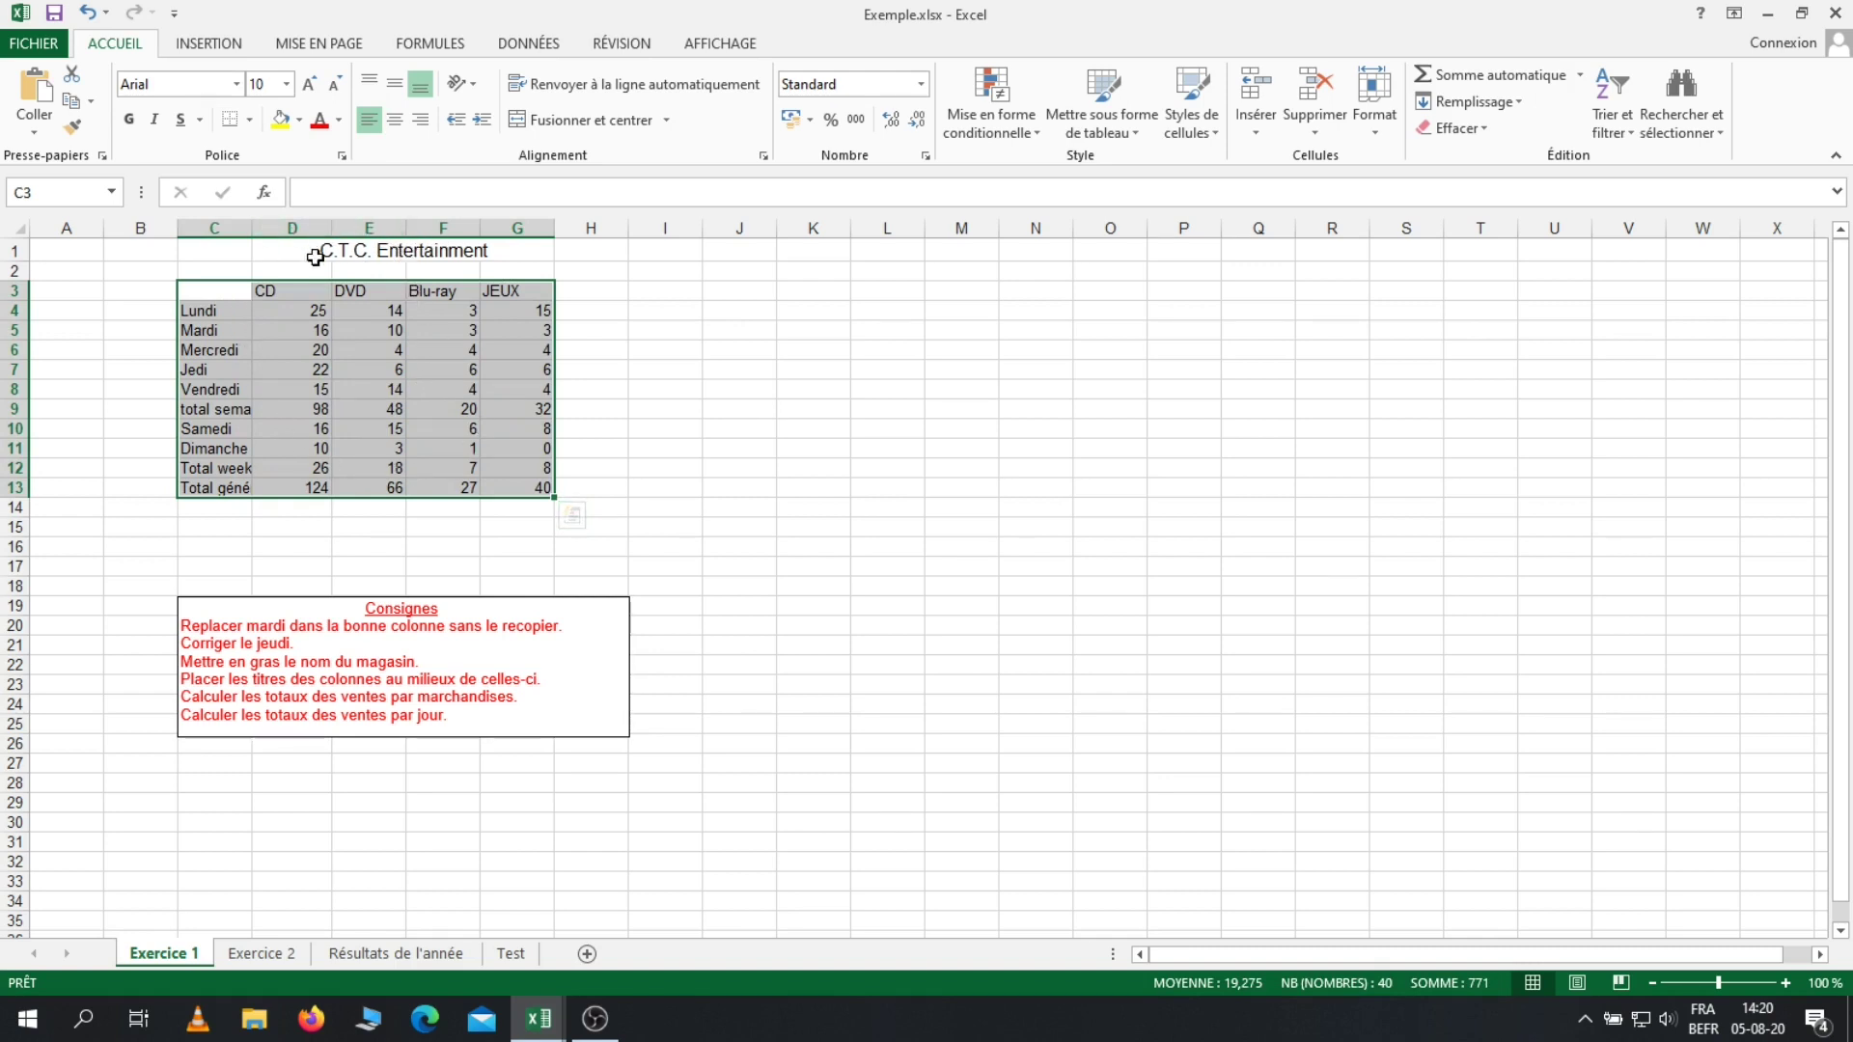
click(725, 336)
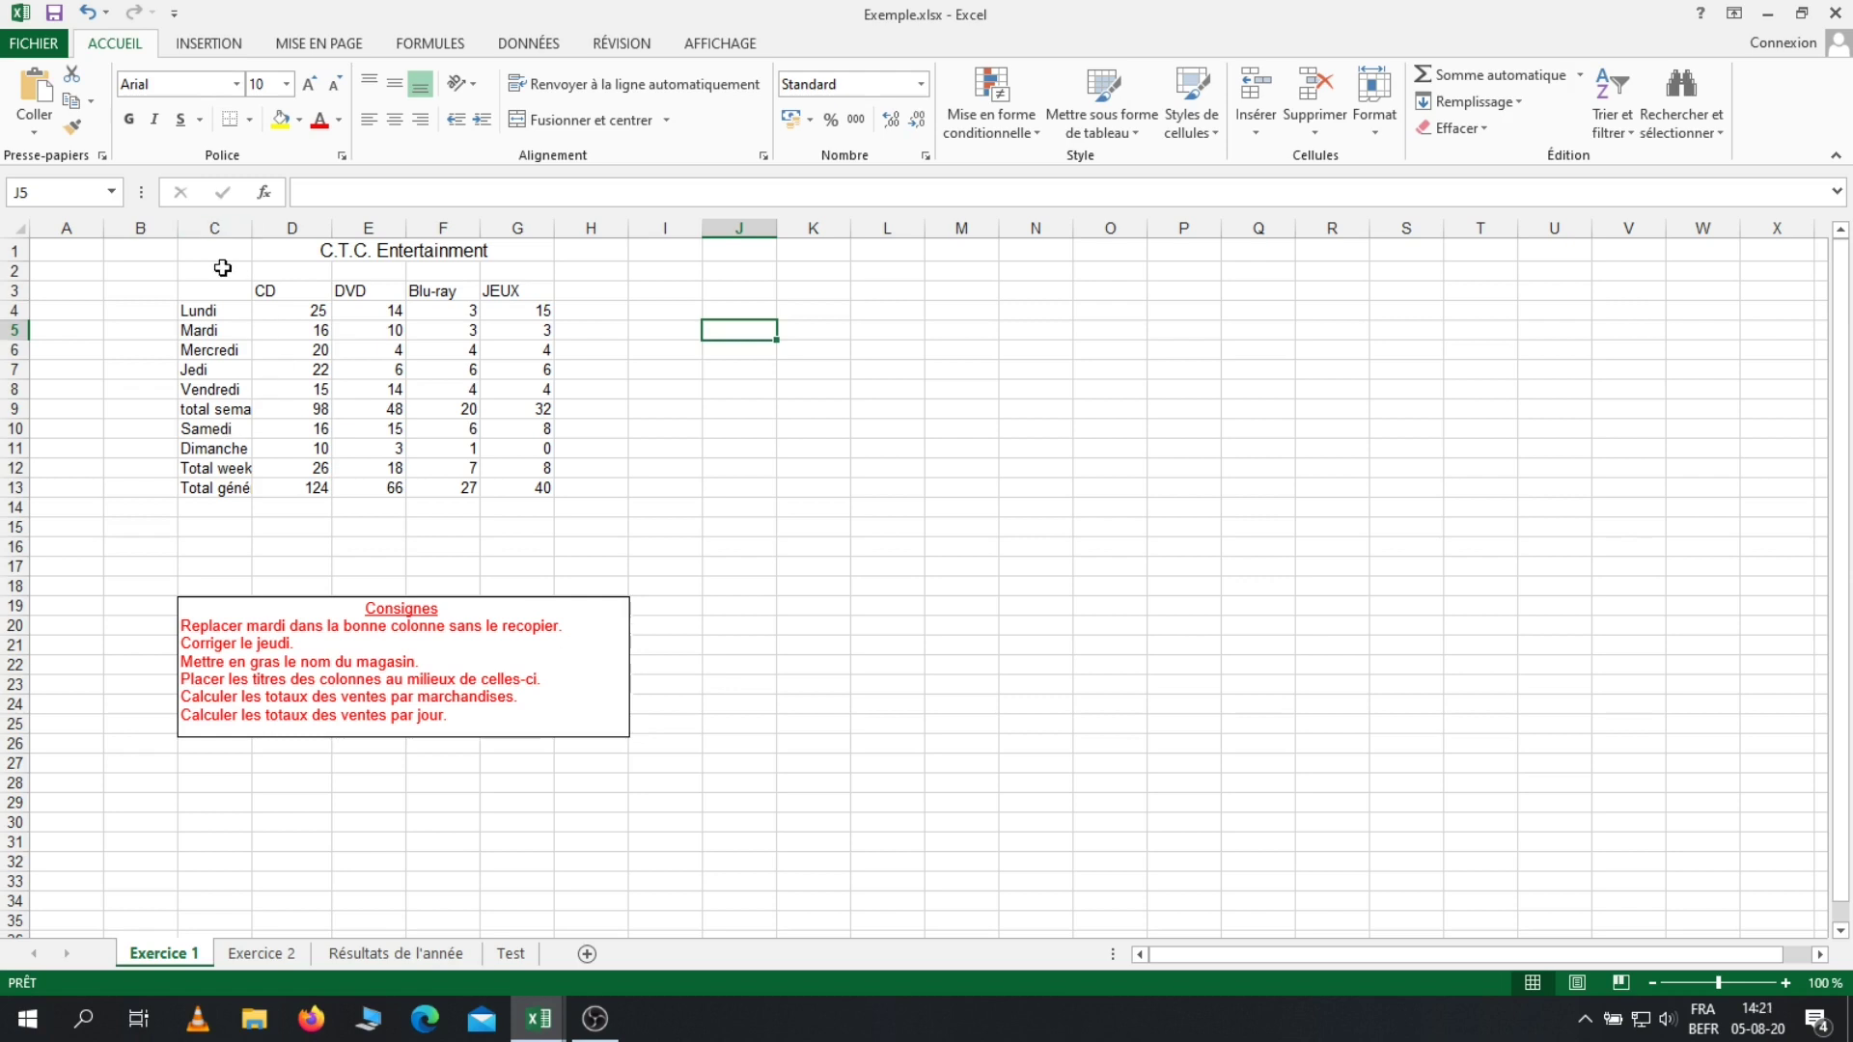
- Select entire columns C and E one at a time, and rows 3, 4 and 7 in the same way
click(221, 222)
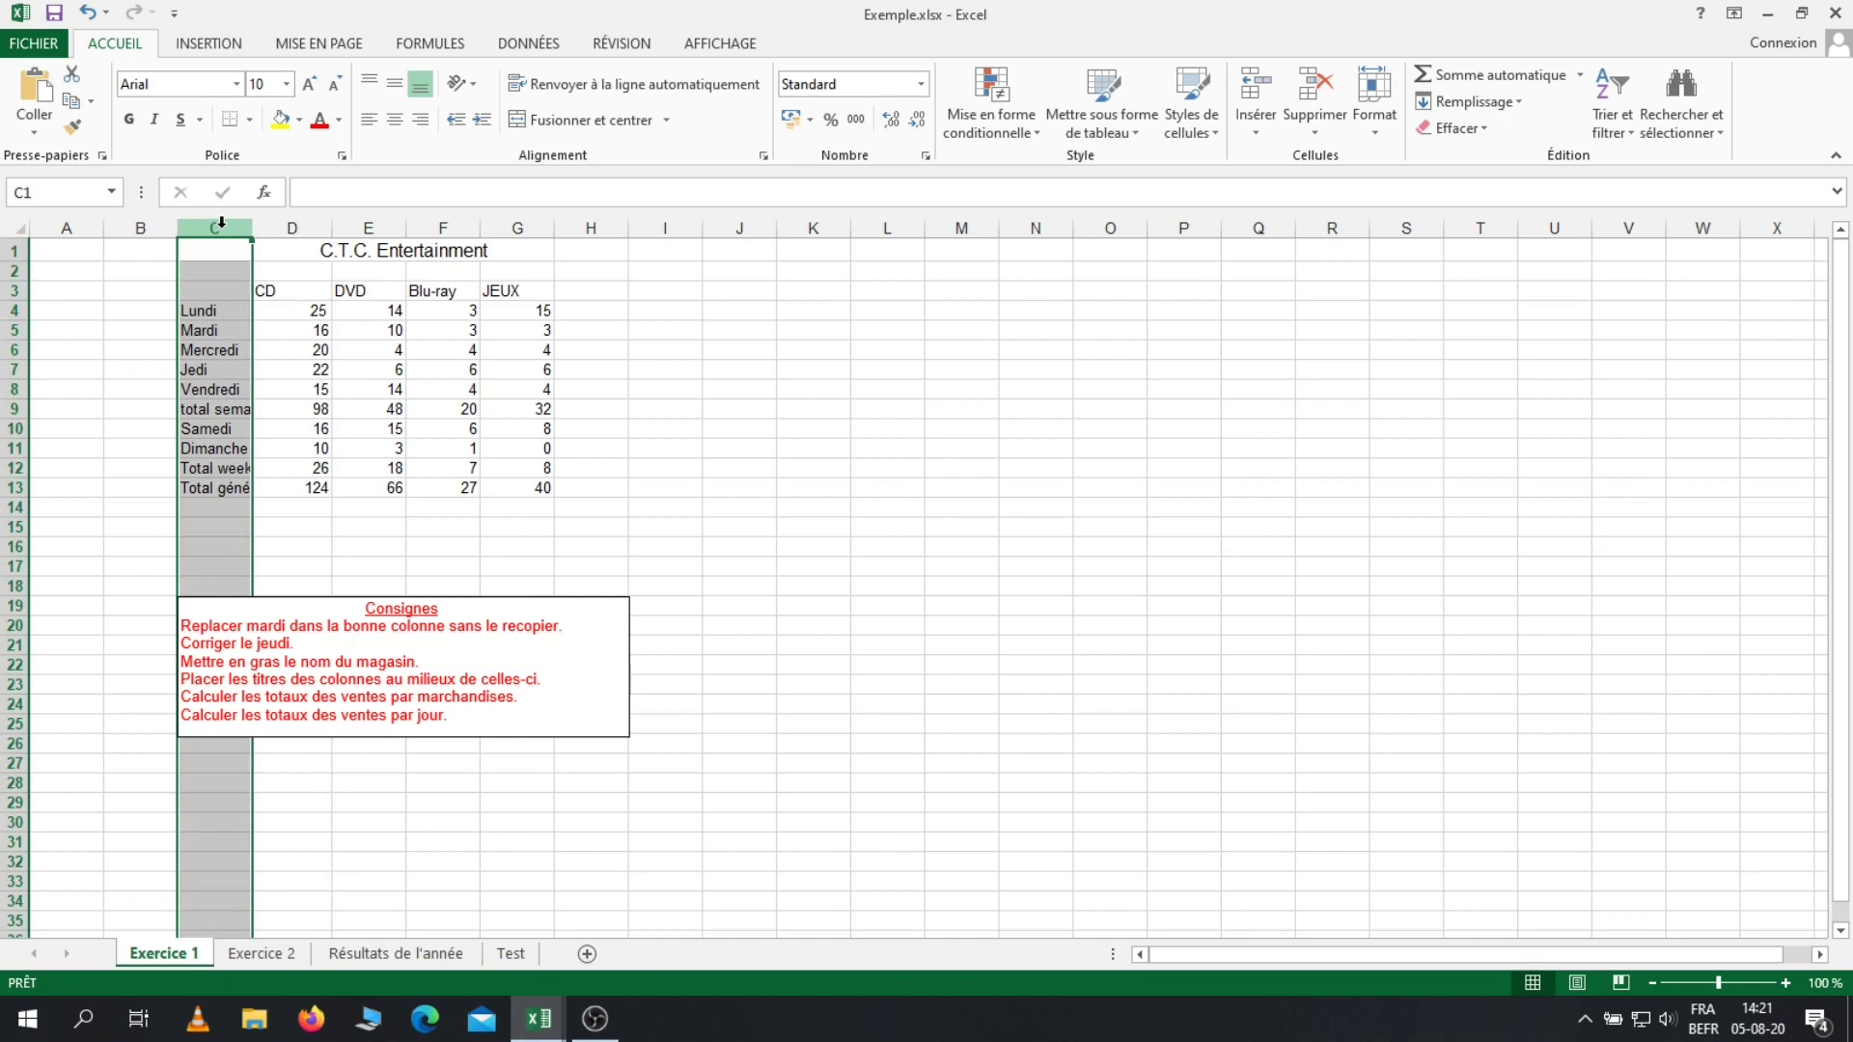
click(369, 224)
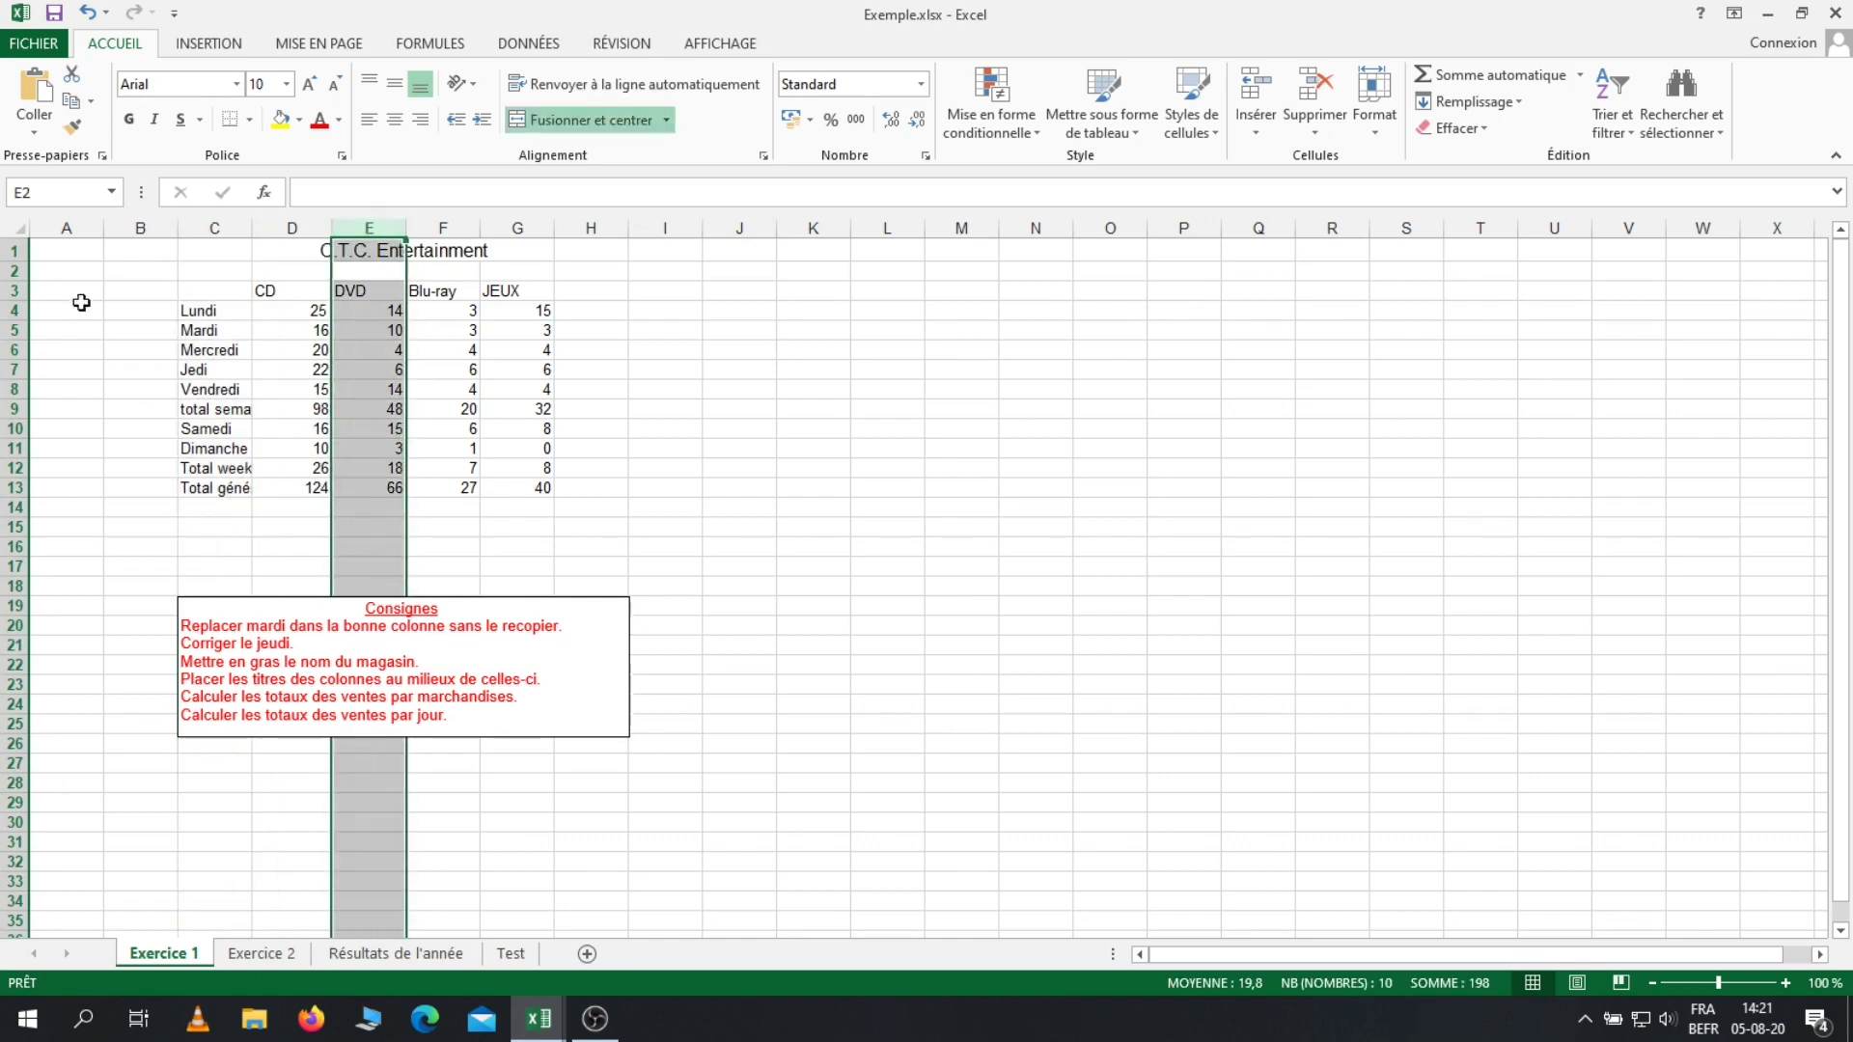
click(9, 291)
click(19, 311)
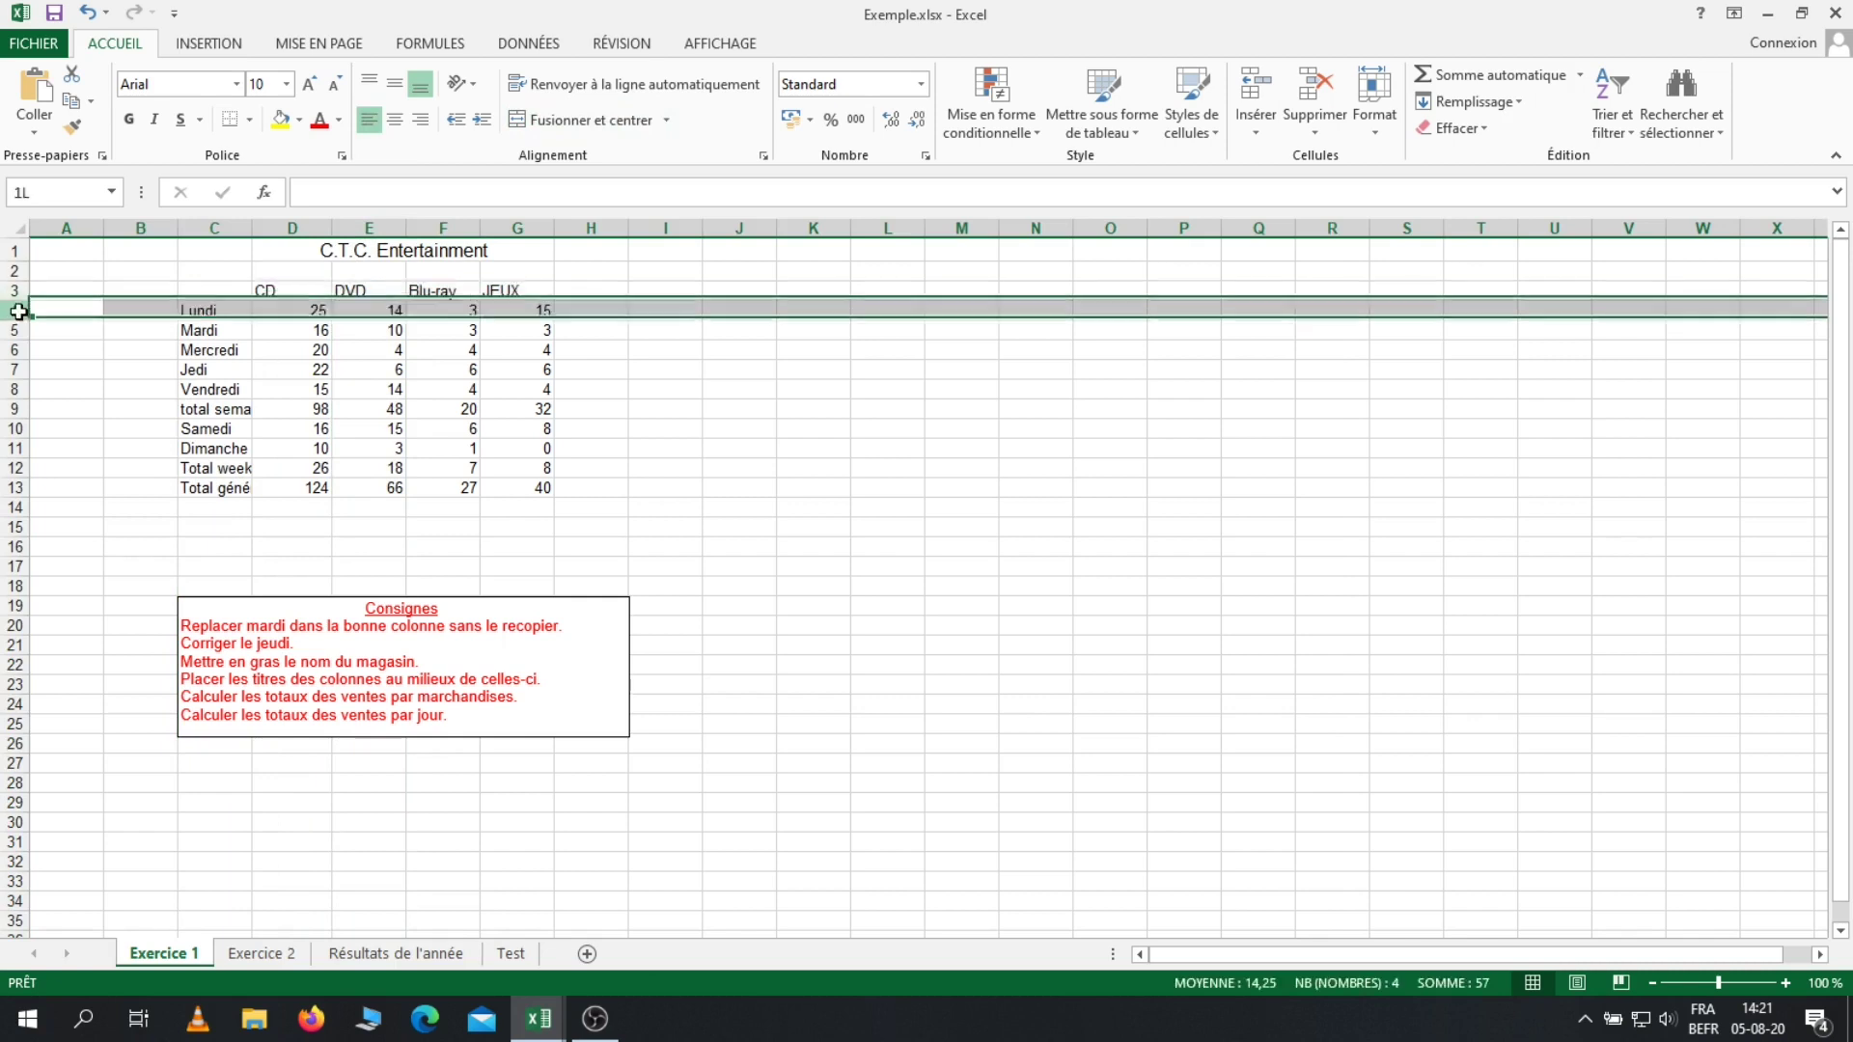
click(14, 370)
- Select rows 3 to 11 in one sweep and rows 3 to 13 by their first and last rows, clearing each selection
drag(13, 290, 15, 449)
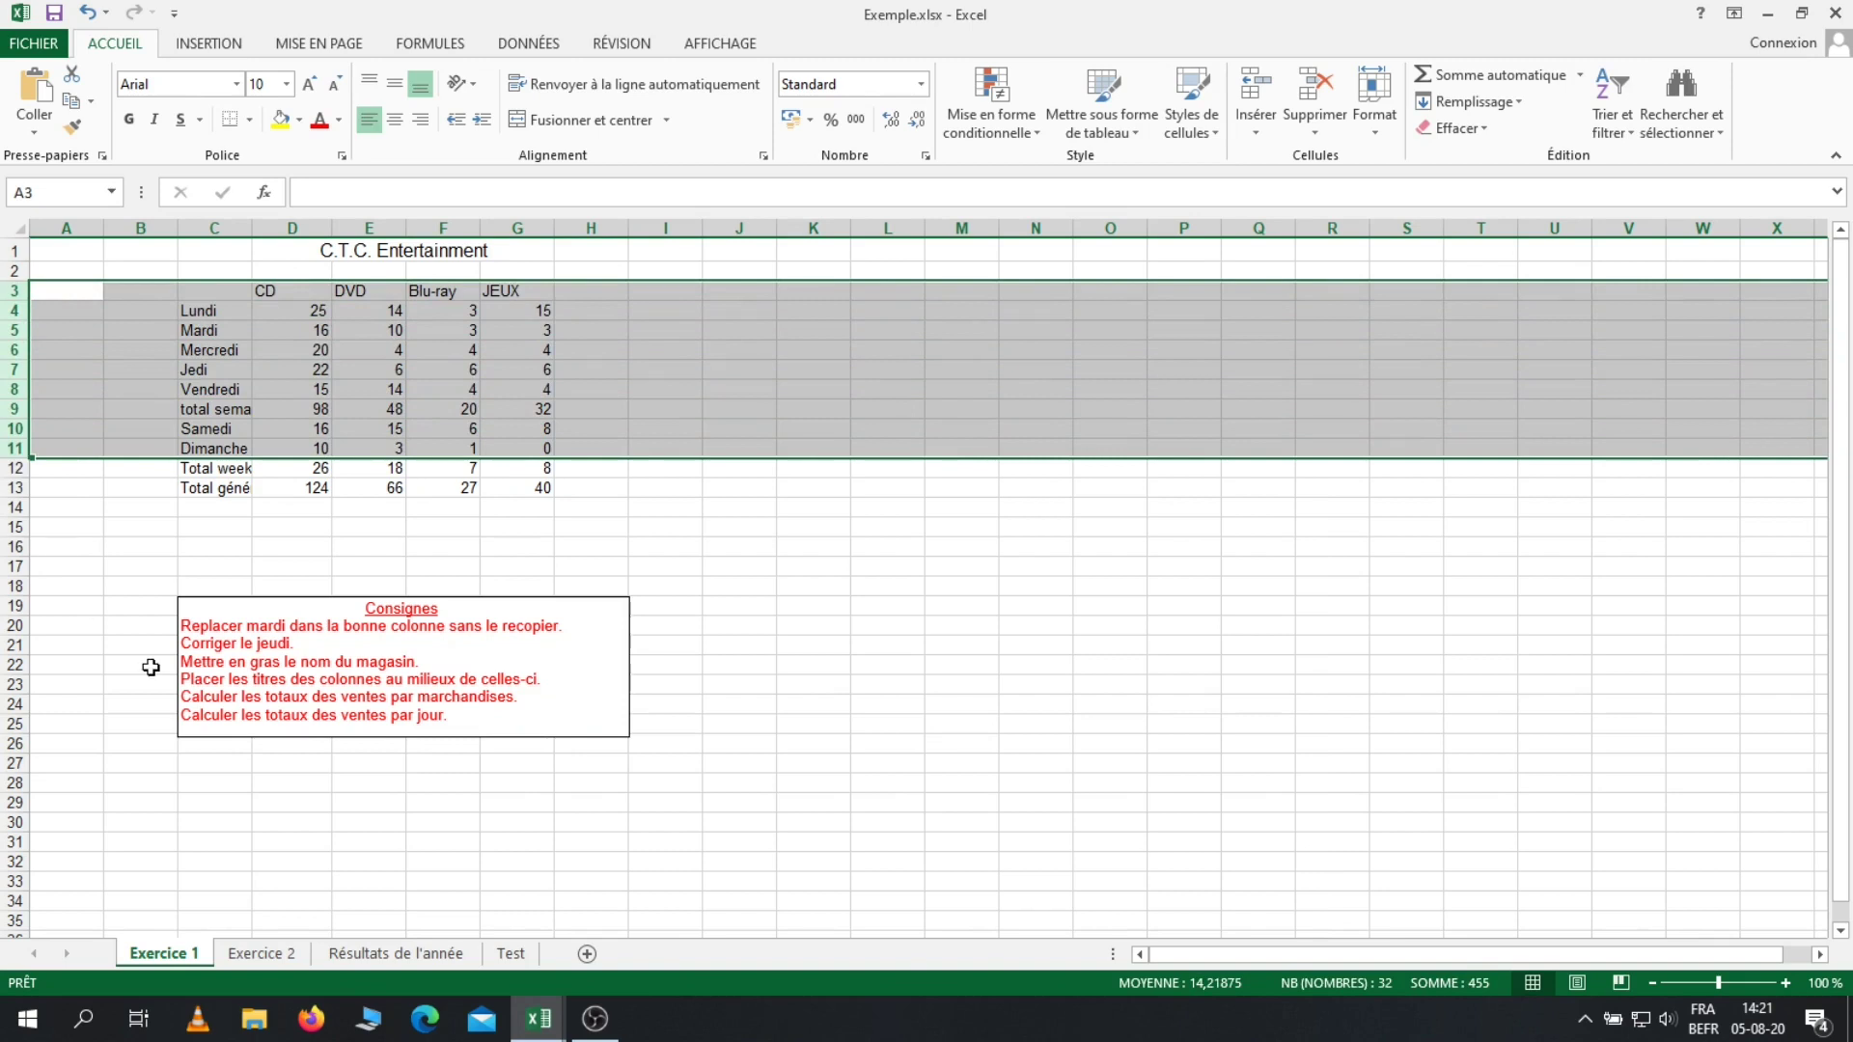
click(108, 522)
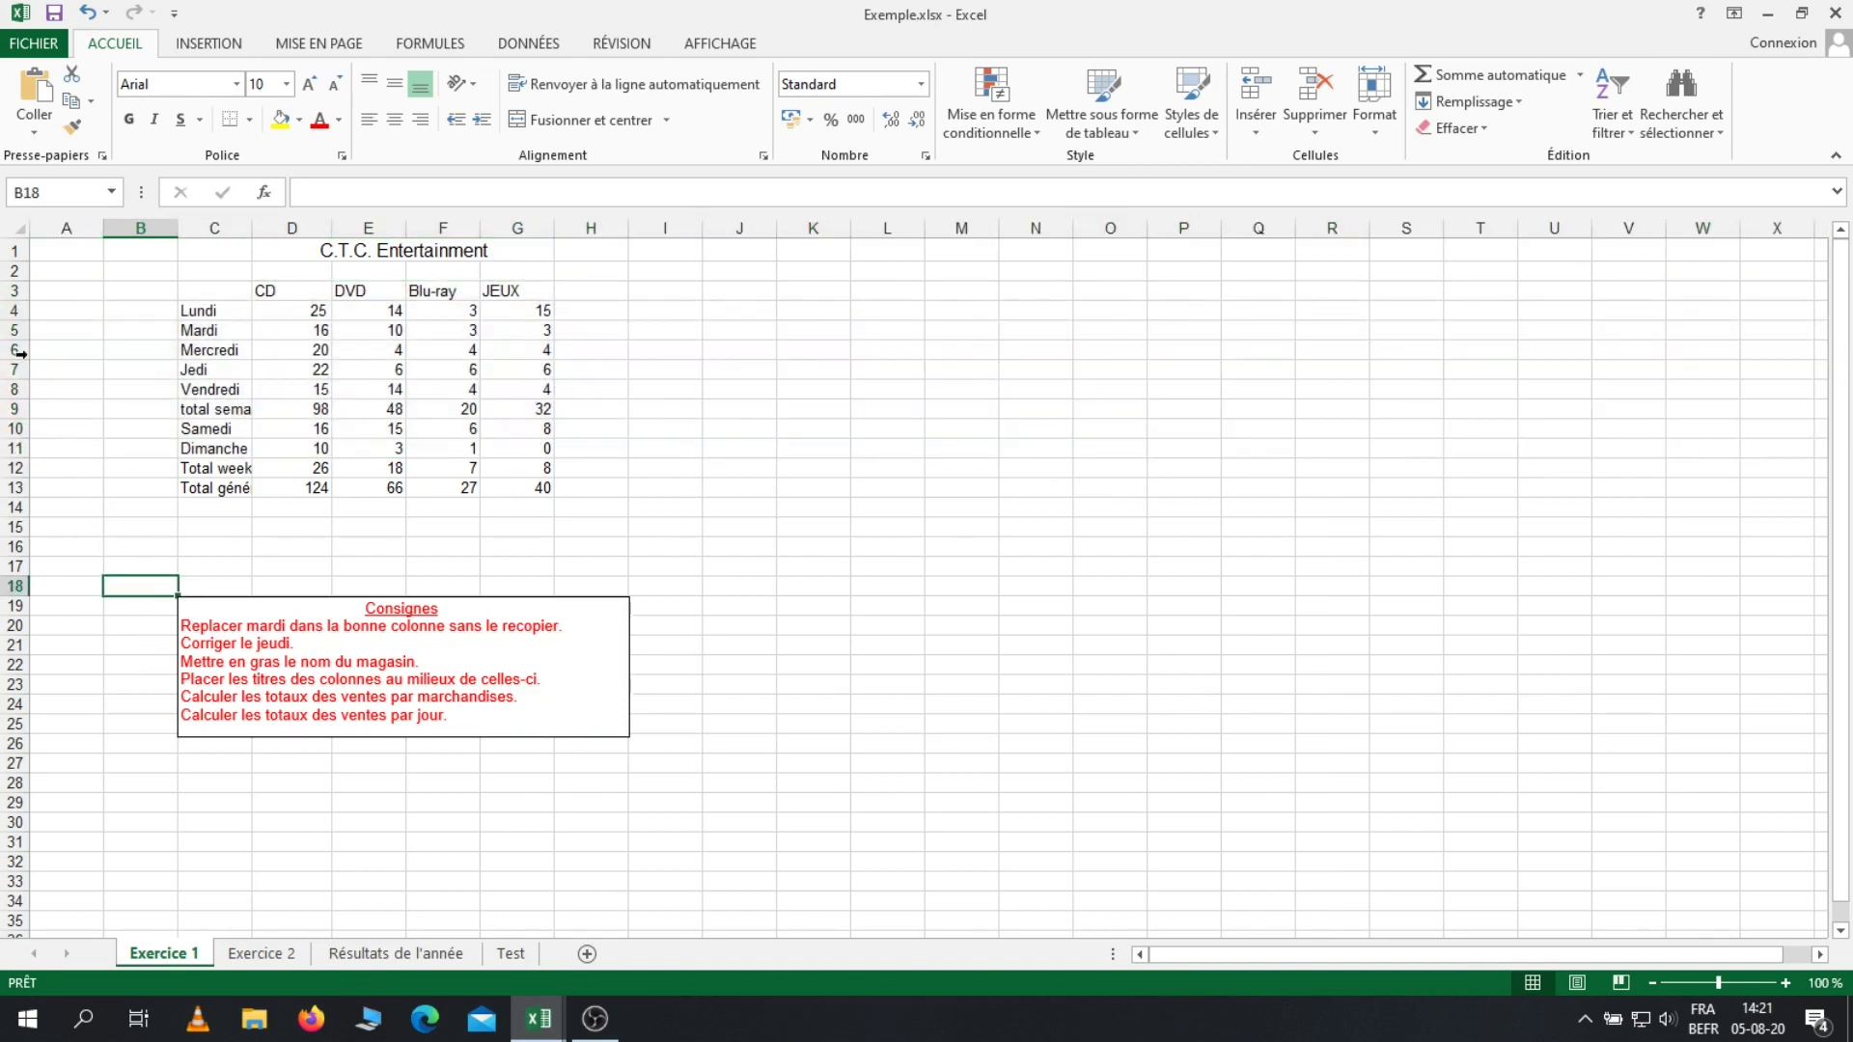
click(14, 290)
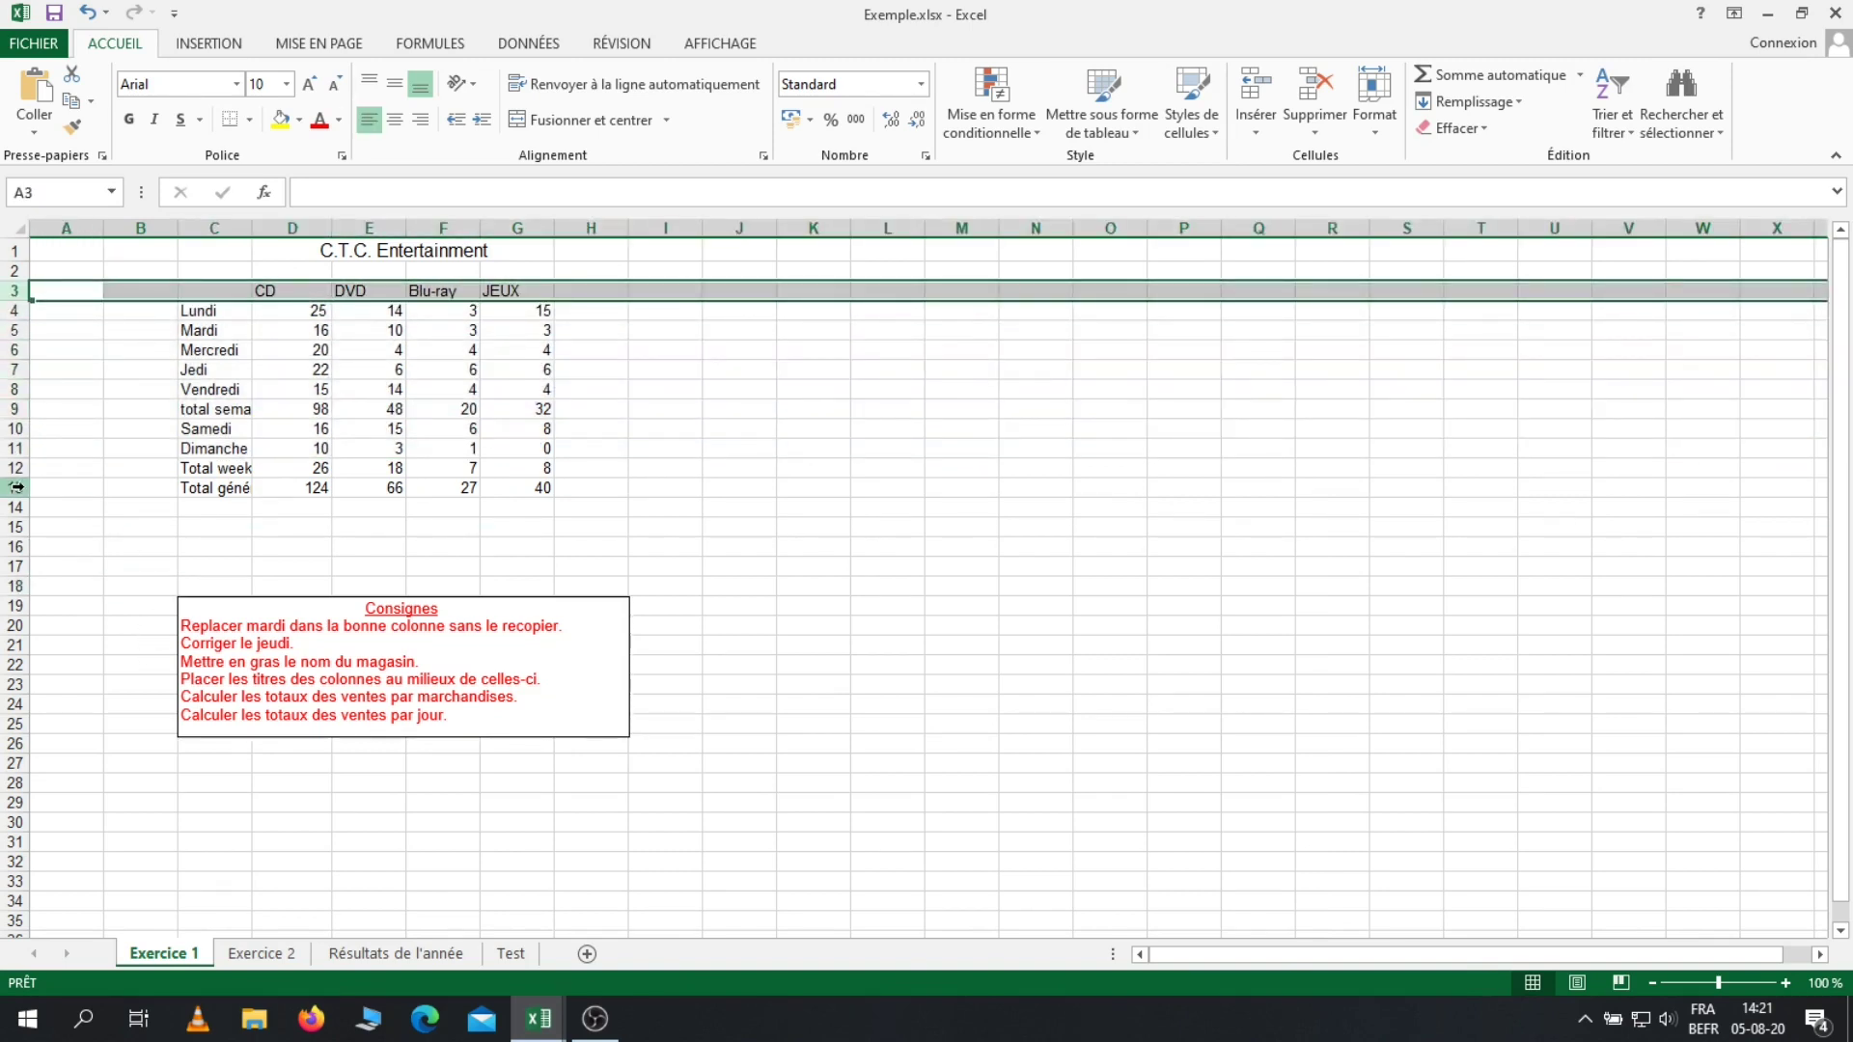
shift+click(17, 487)
click(91, 568)
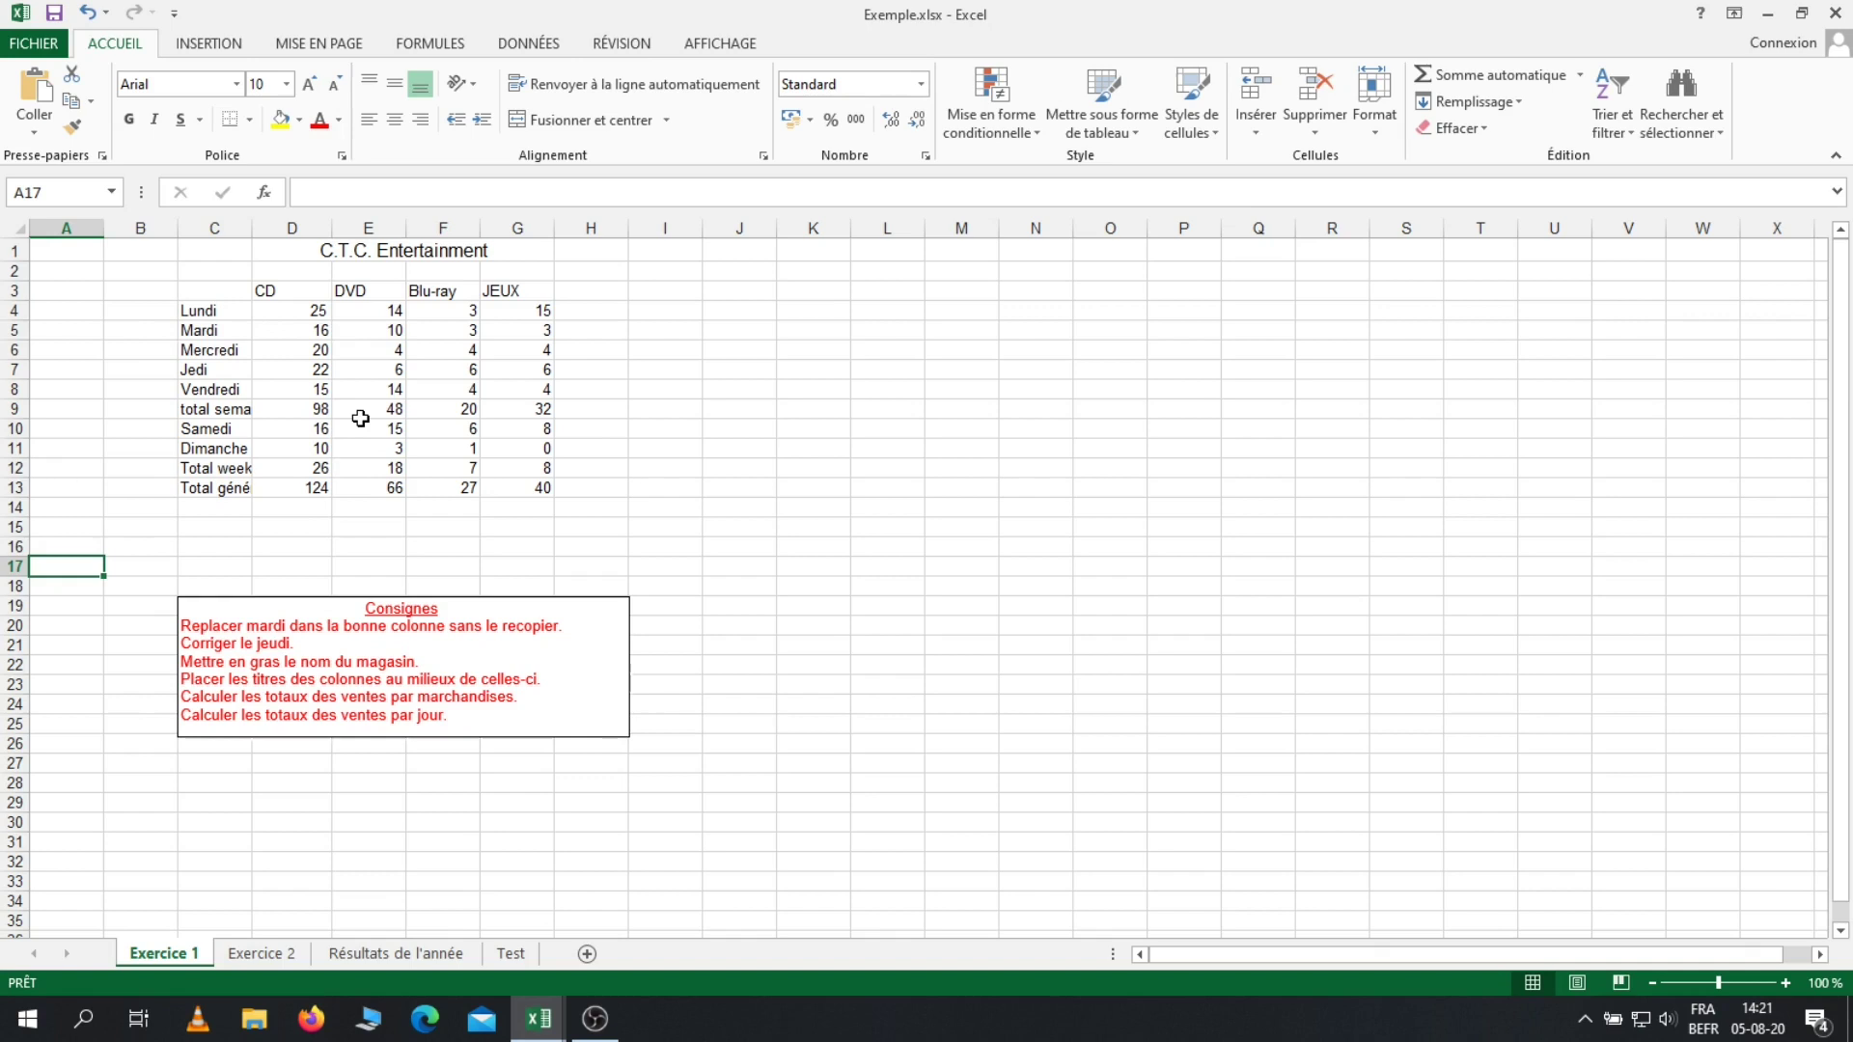
- Select the non-adjacent cells D5, F6, F9, F12, E12, D12 and D8 together, and clear the selection
click(294, 330)
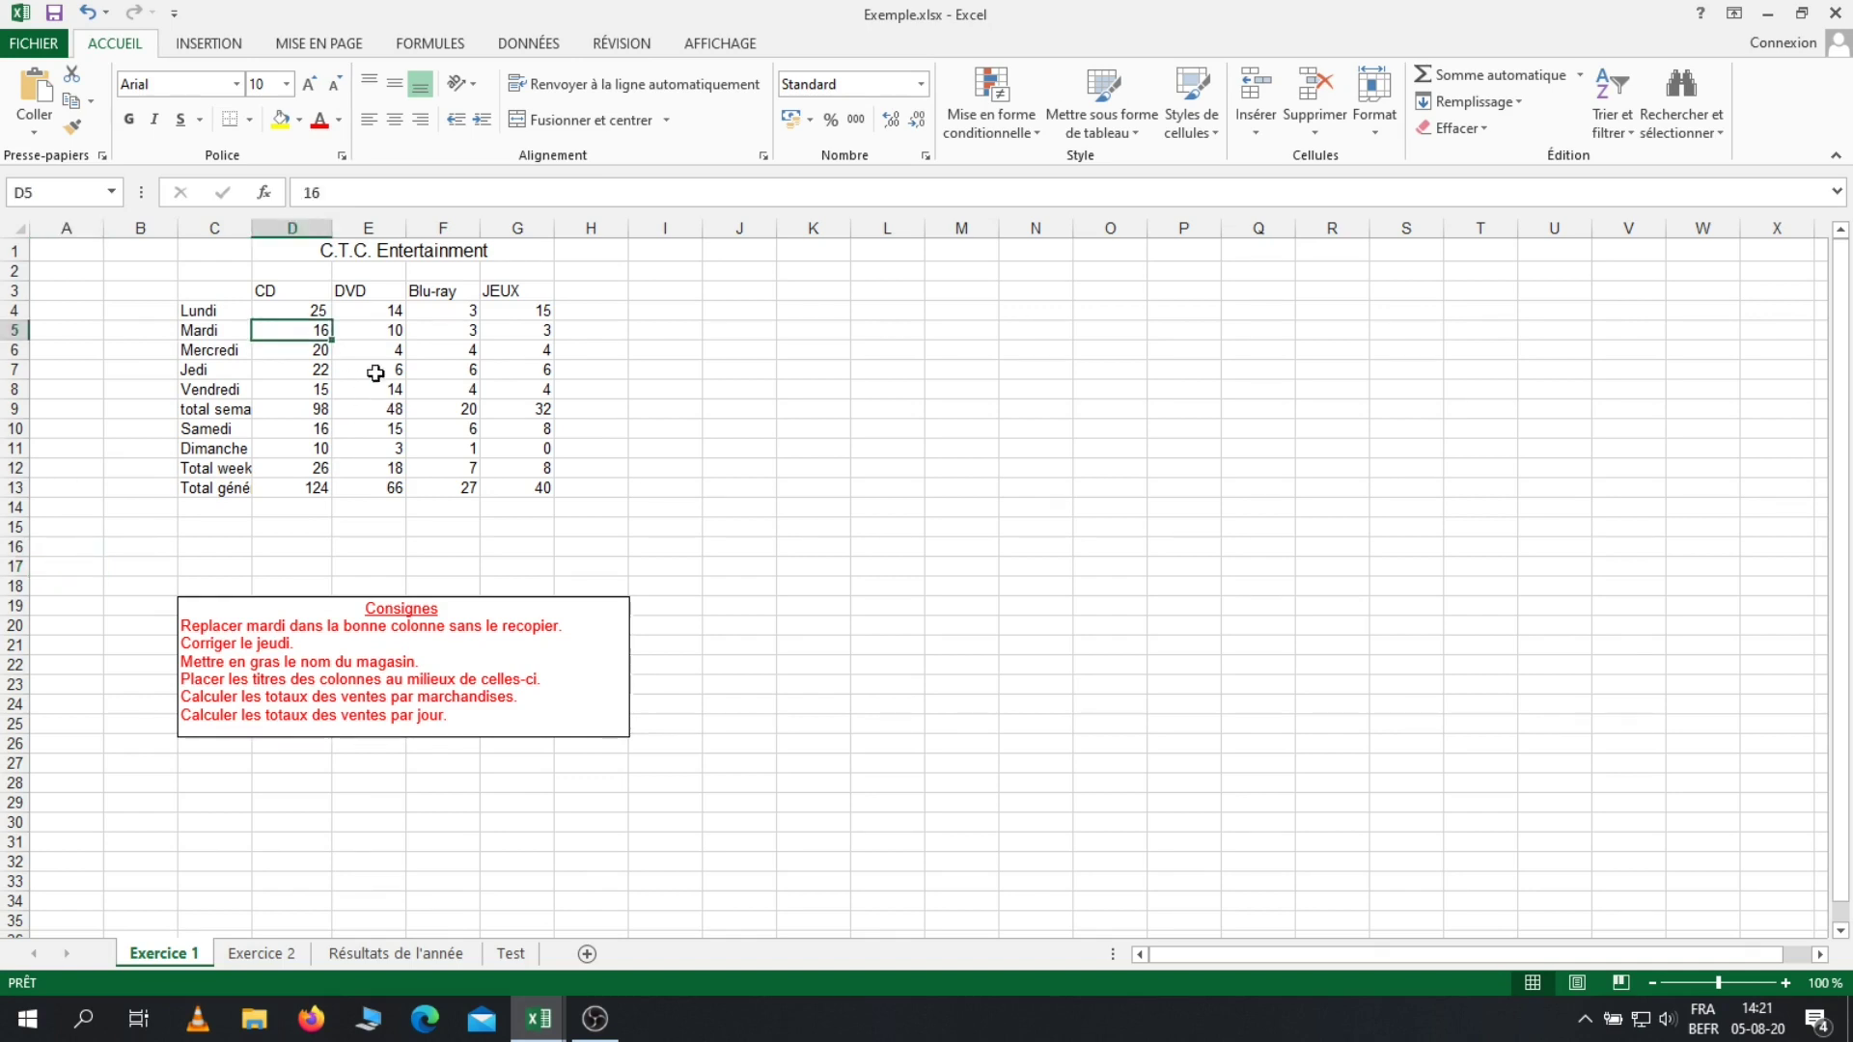
ctrl+click(473, 353)
ctrl+click(467, 411)
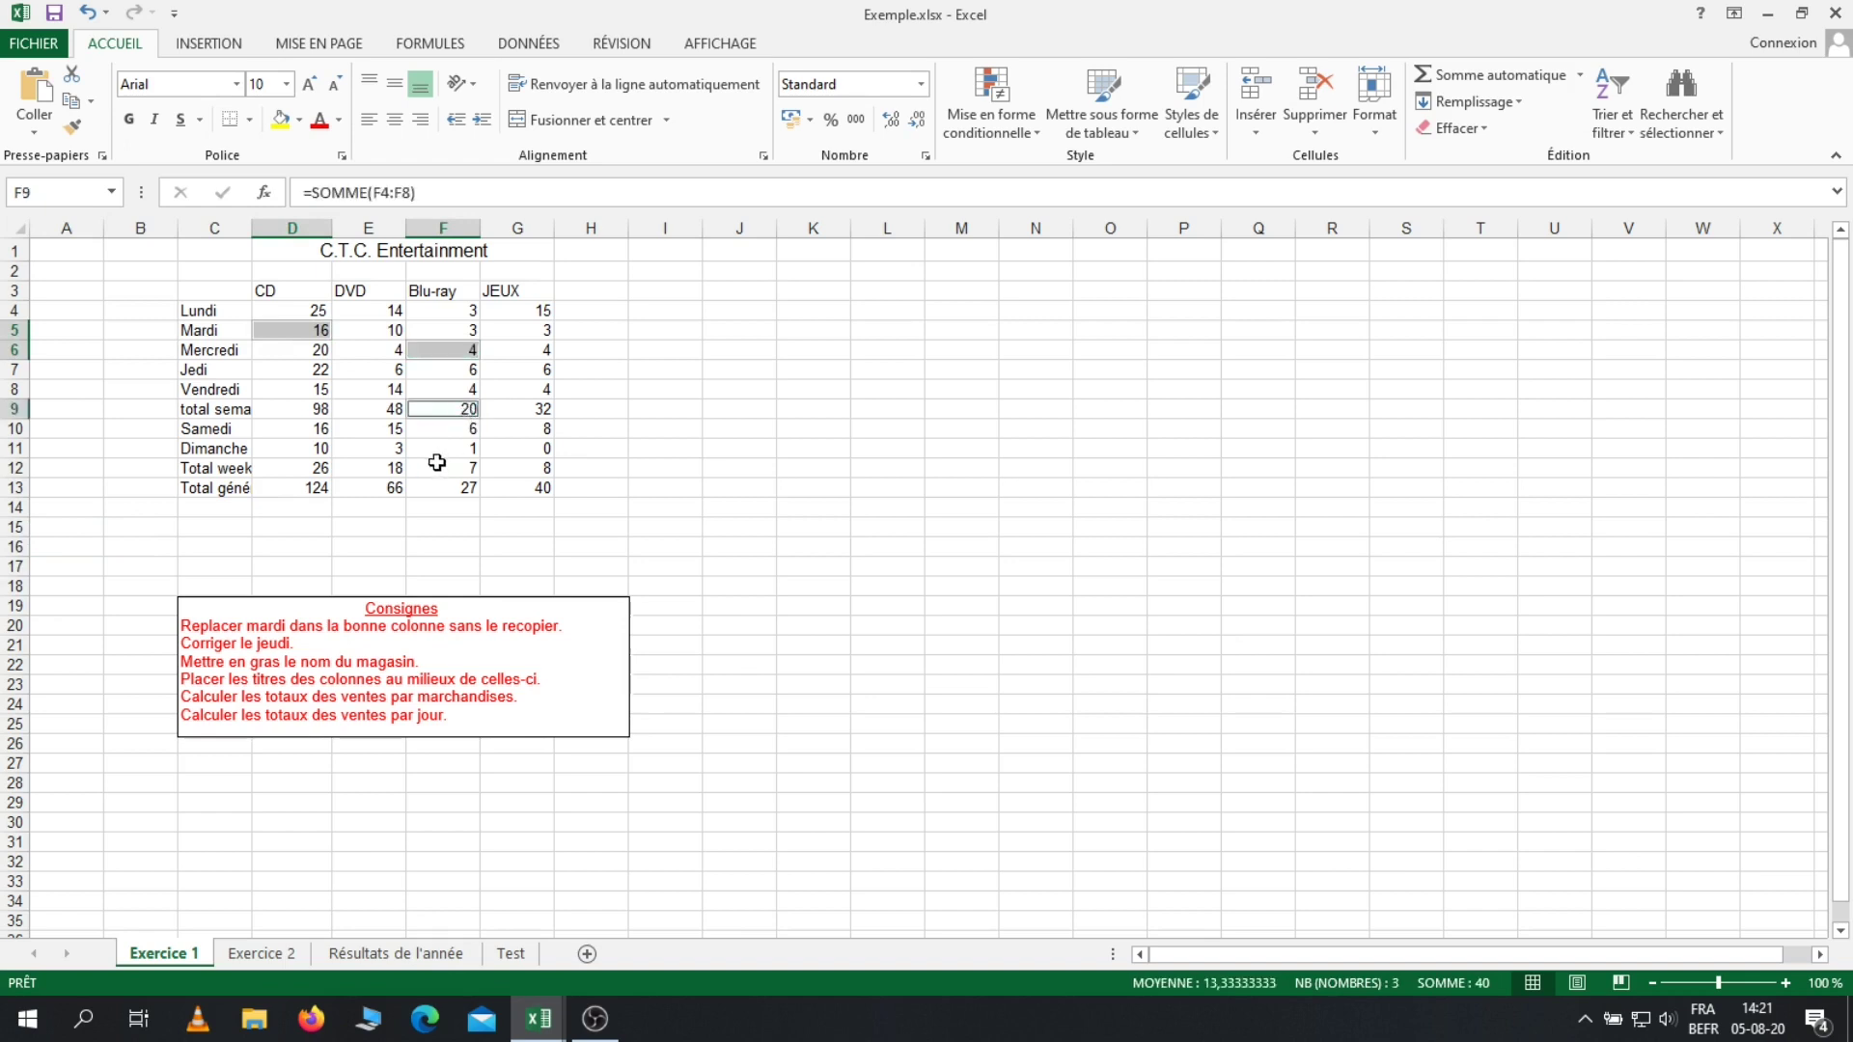
ctrl+click(439, 468)
ctrl+click(367, 467)
ctrl+click(295, 467)
ctrl+click(280, 385)
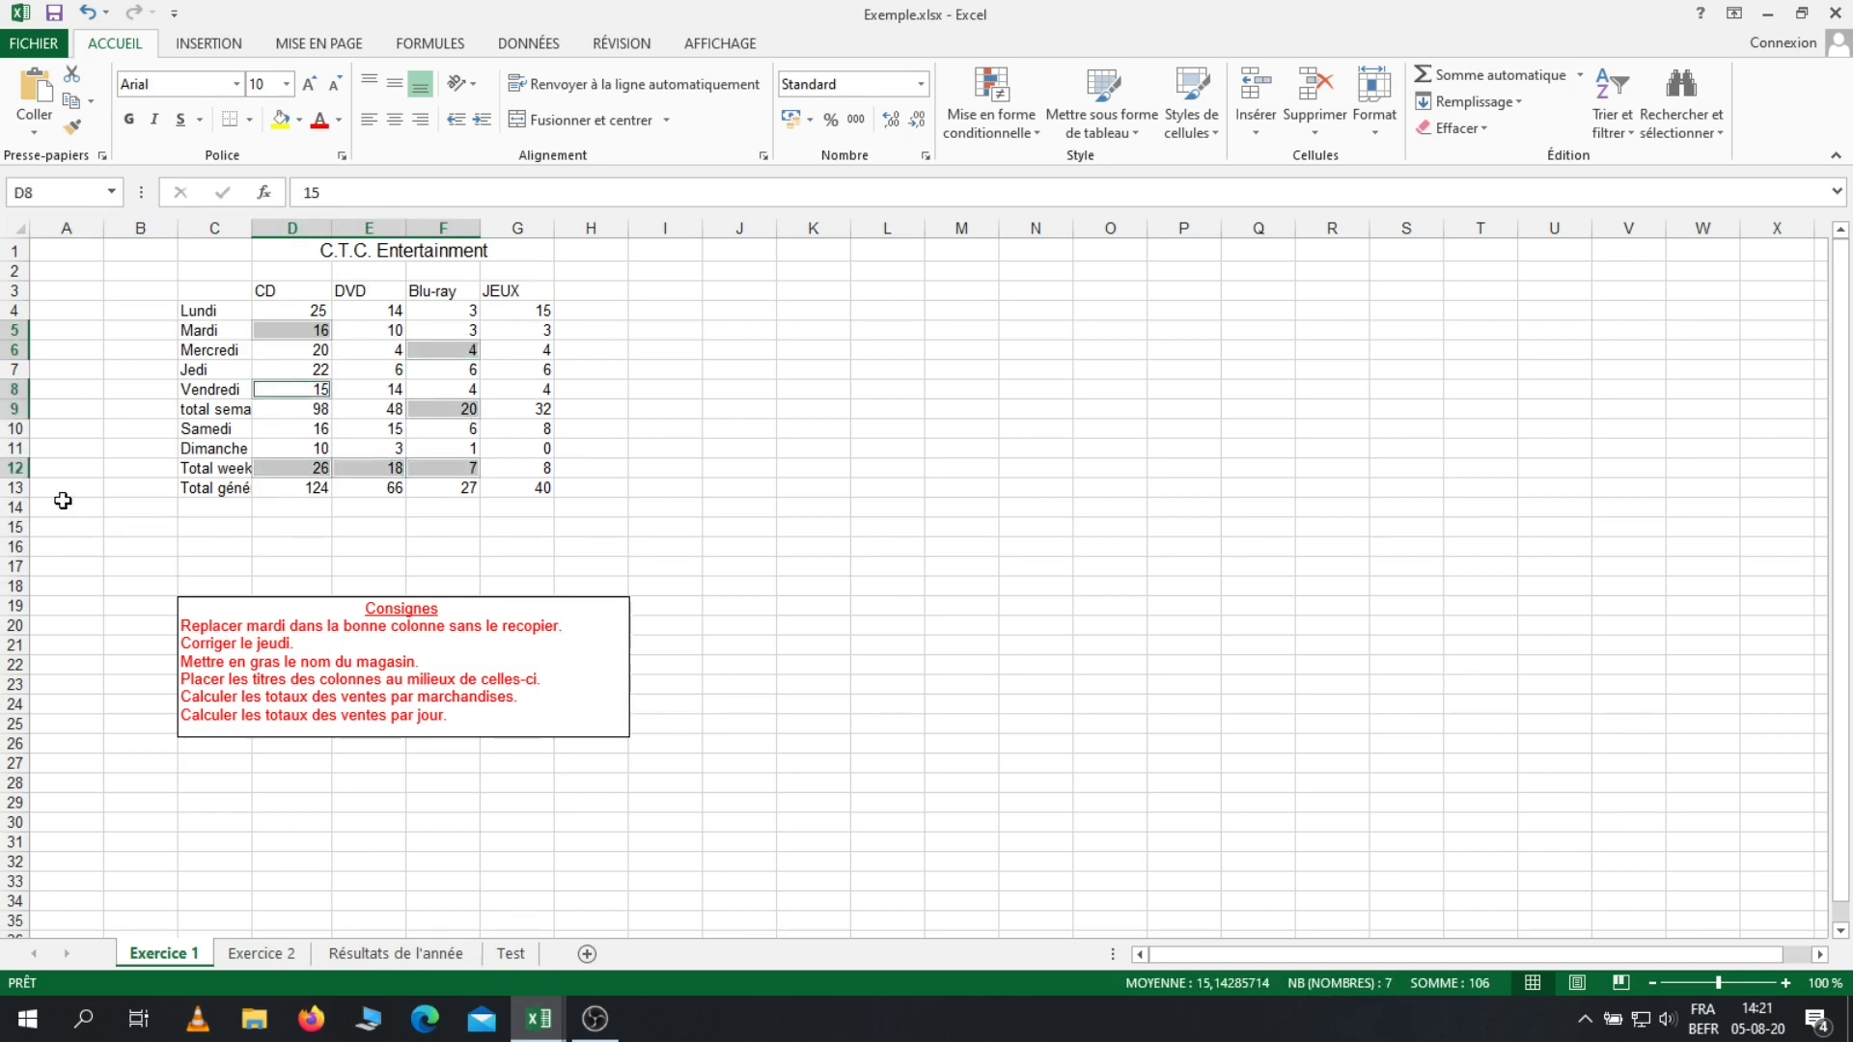
click(77, 584)
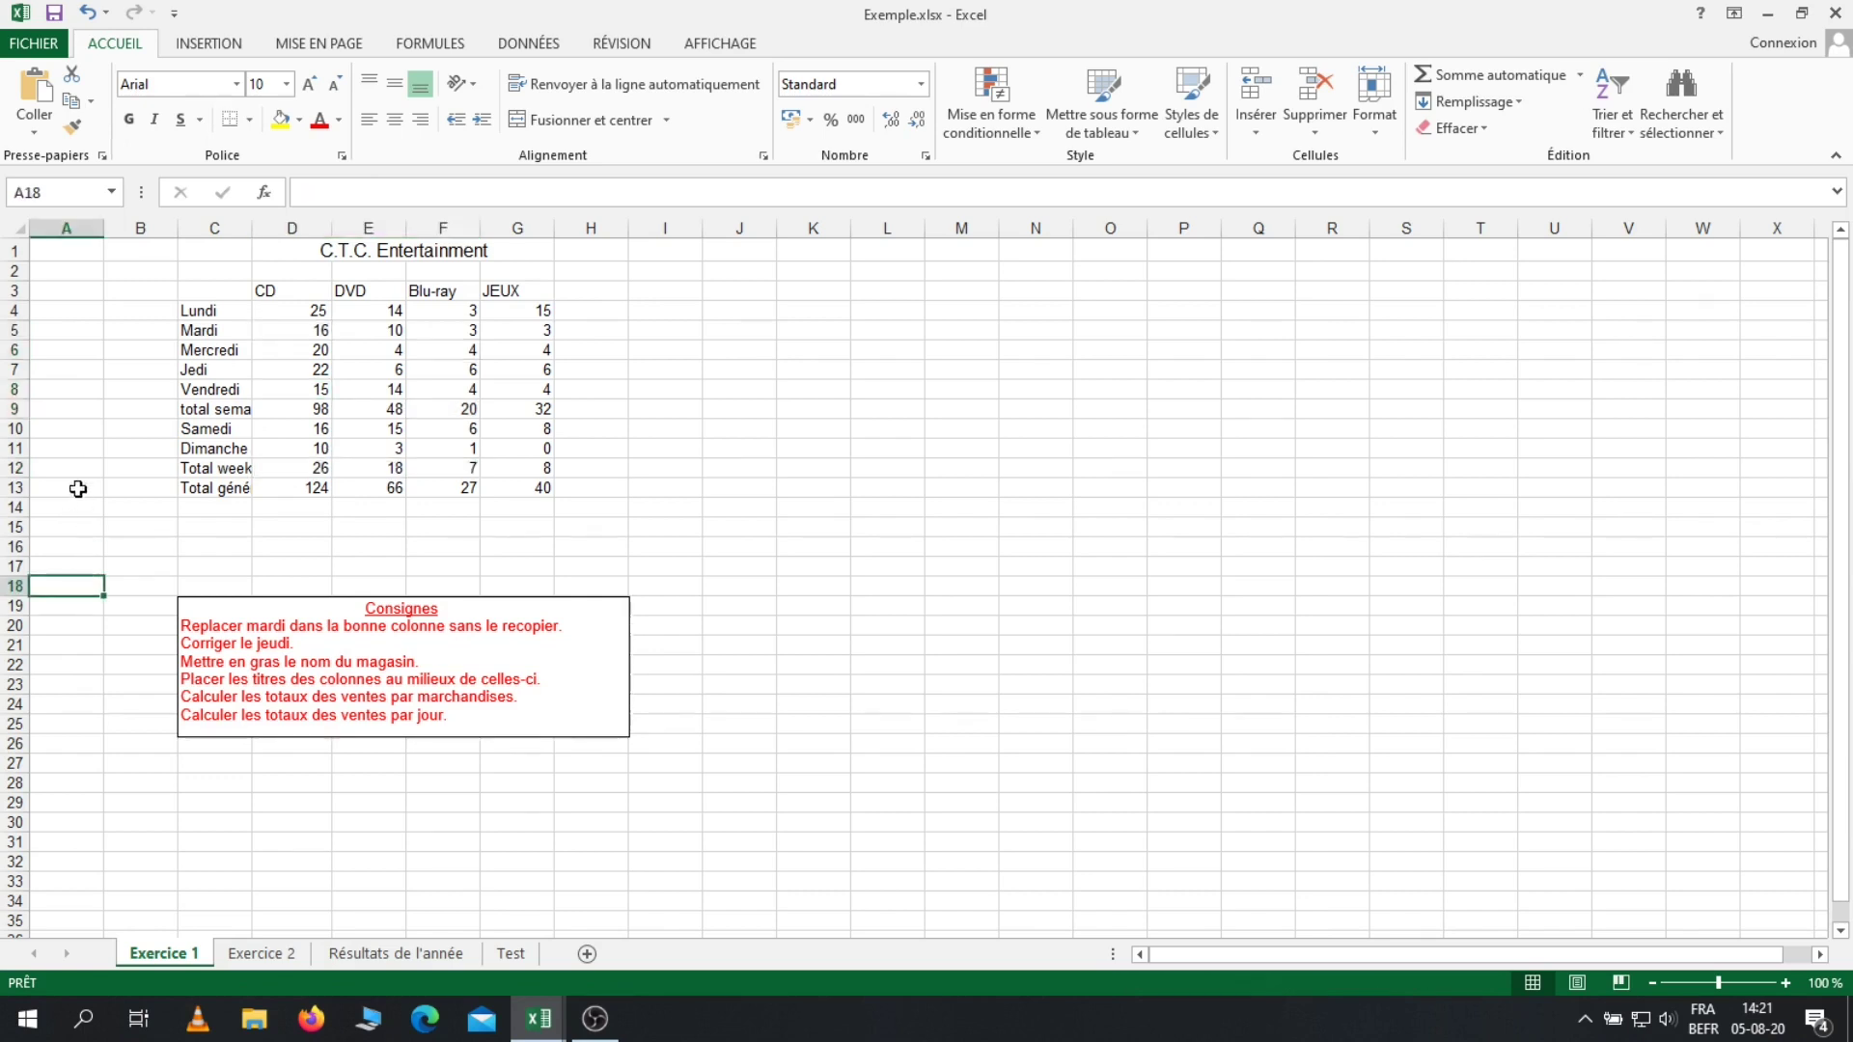
- Select the non-adjacent rows 4, 7 and 12 together
click(15, 310)
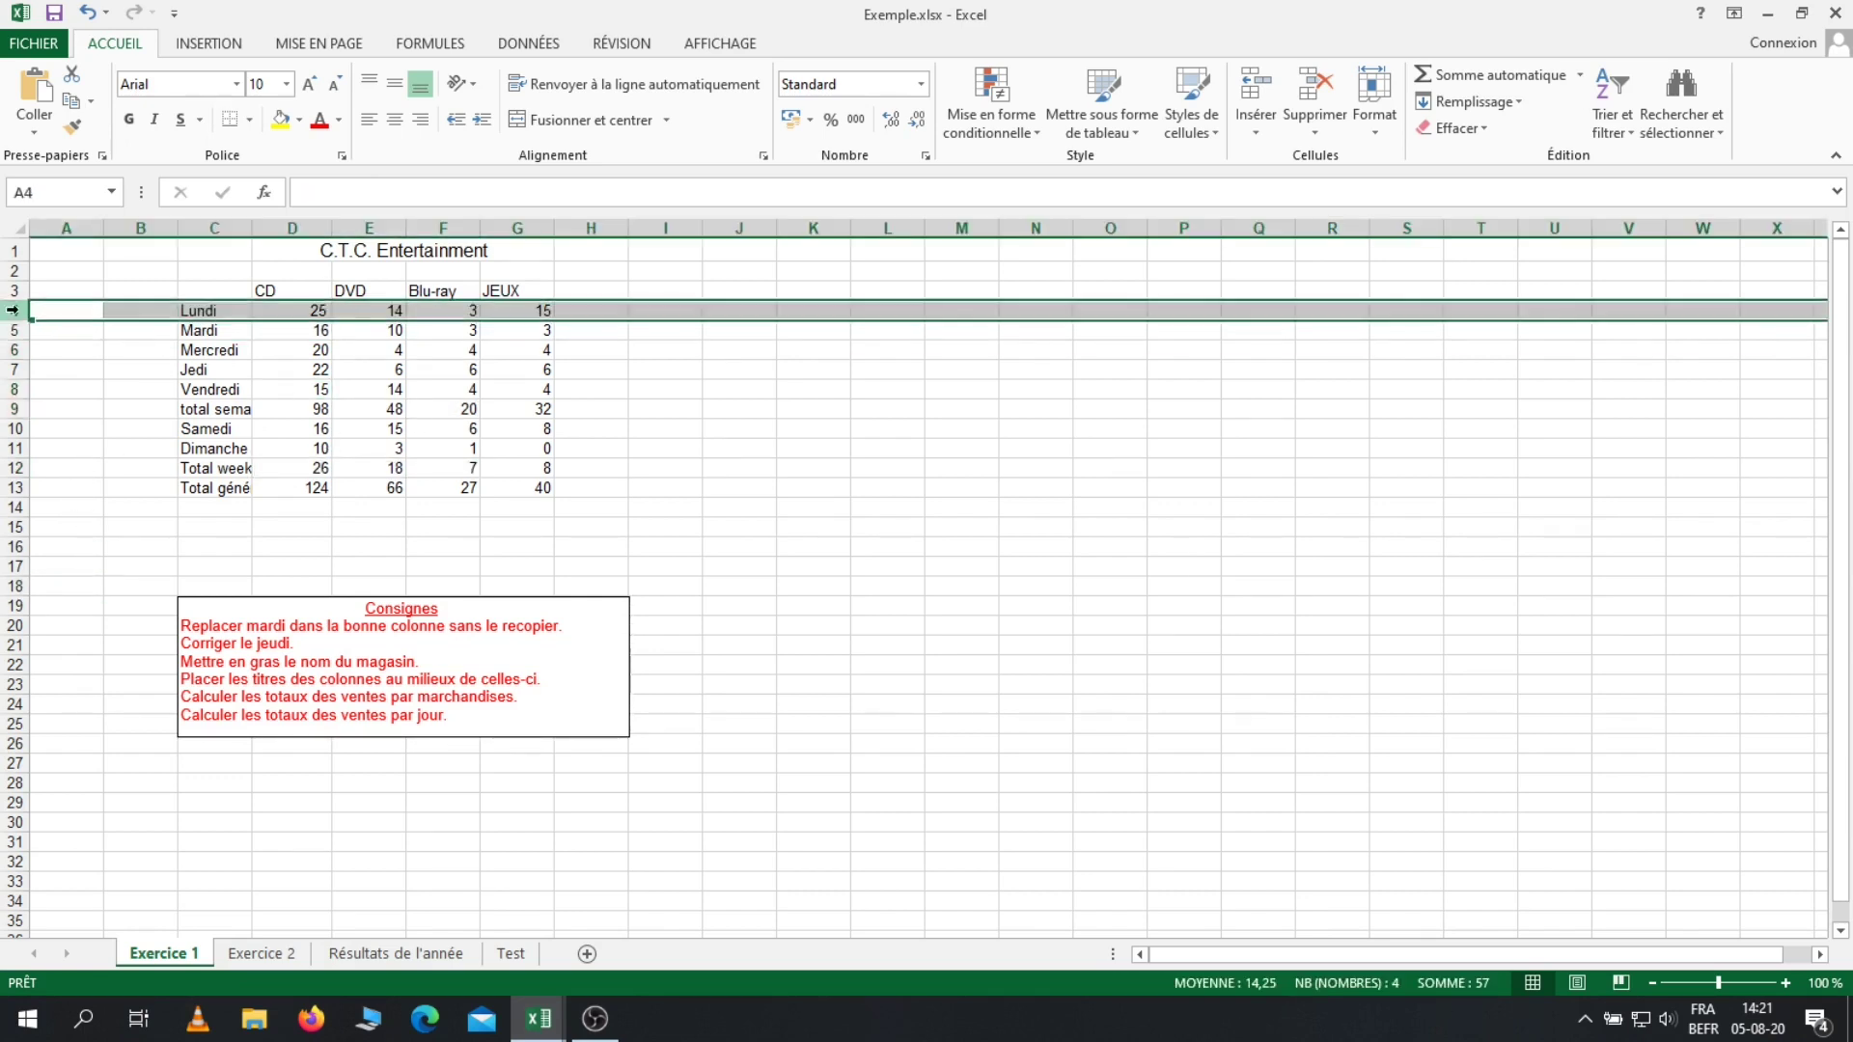
ctrl+click(15, 370)
ctrl+click(15, 468)
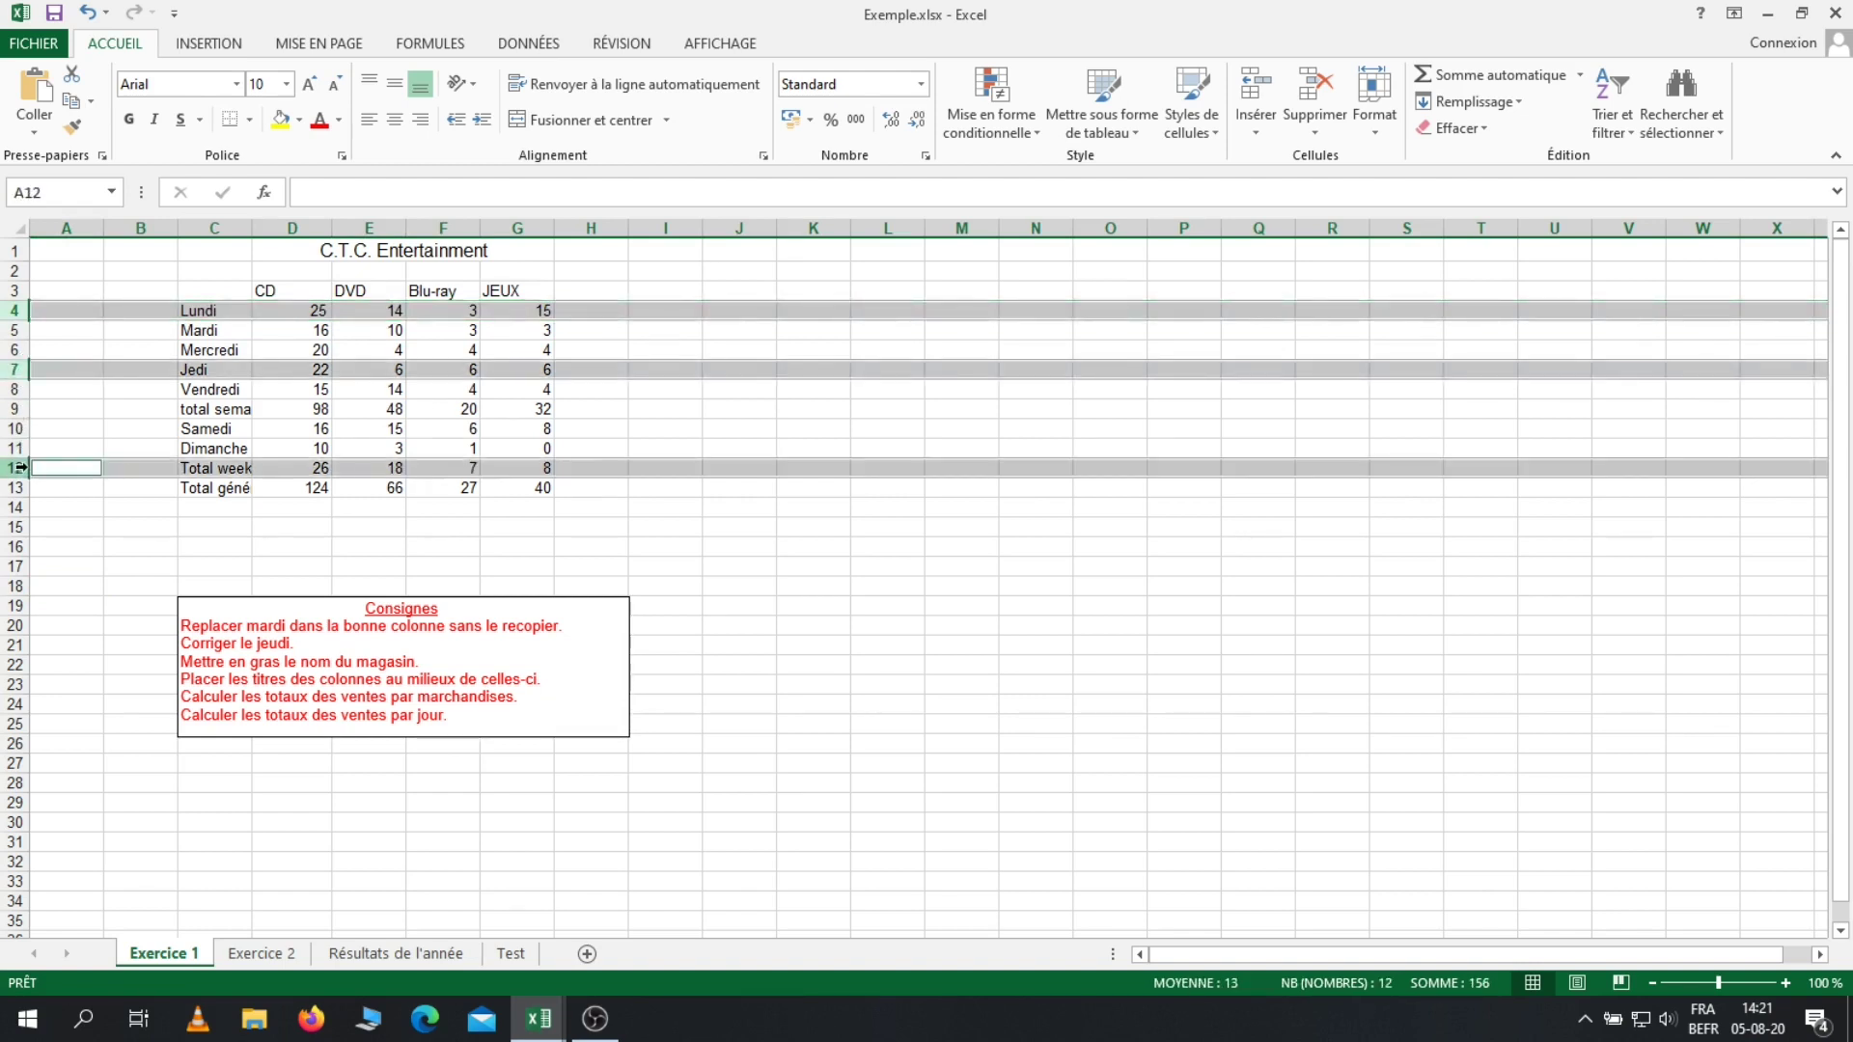
- Select the non-adjacent columns D, F and H together, and clear the selection
click(306, 228)
ctrl+click(442, 225)
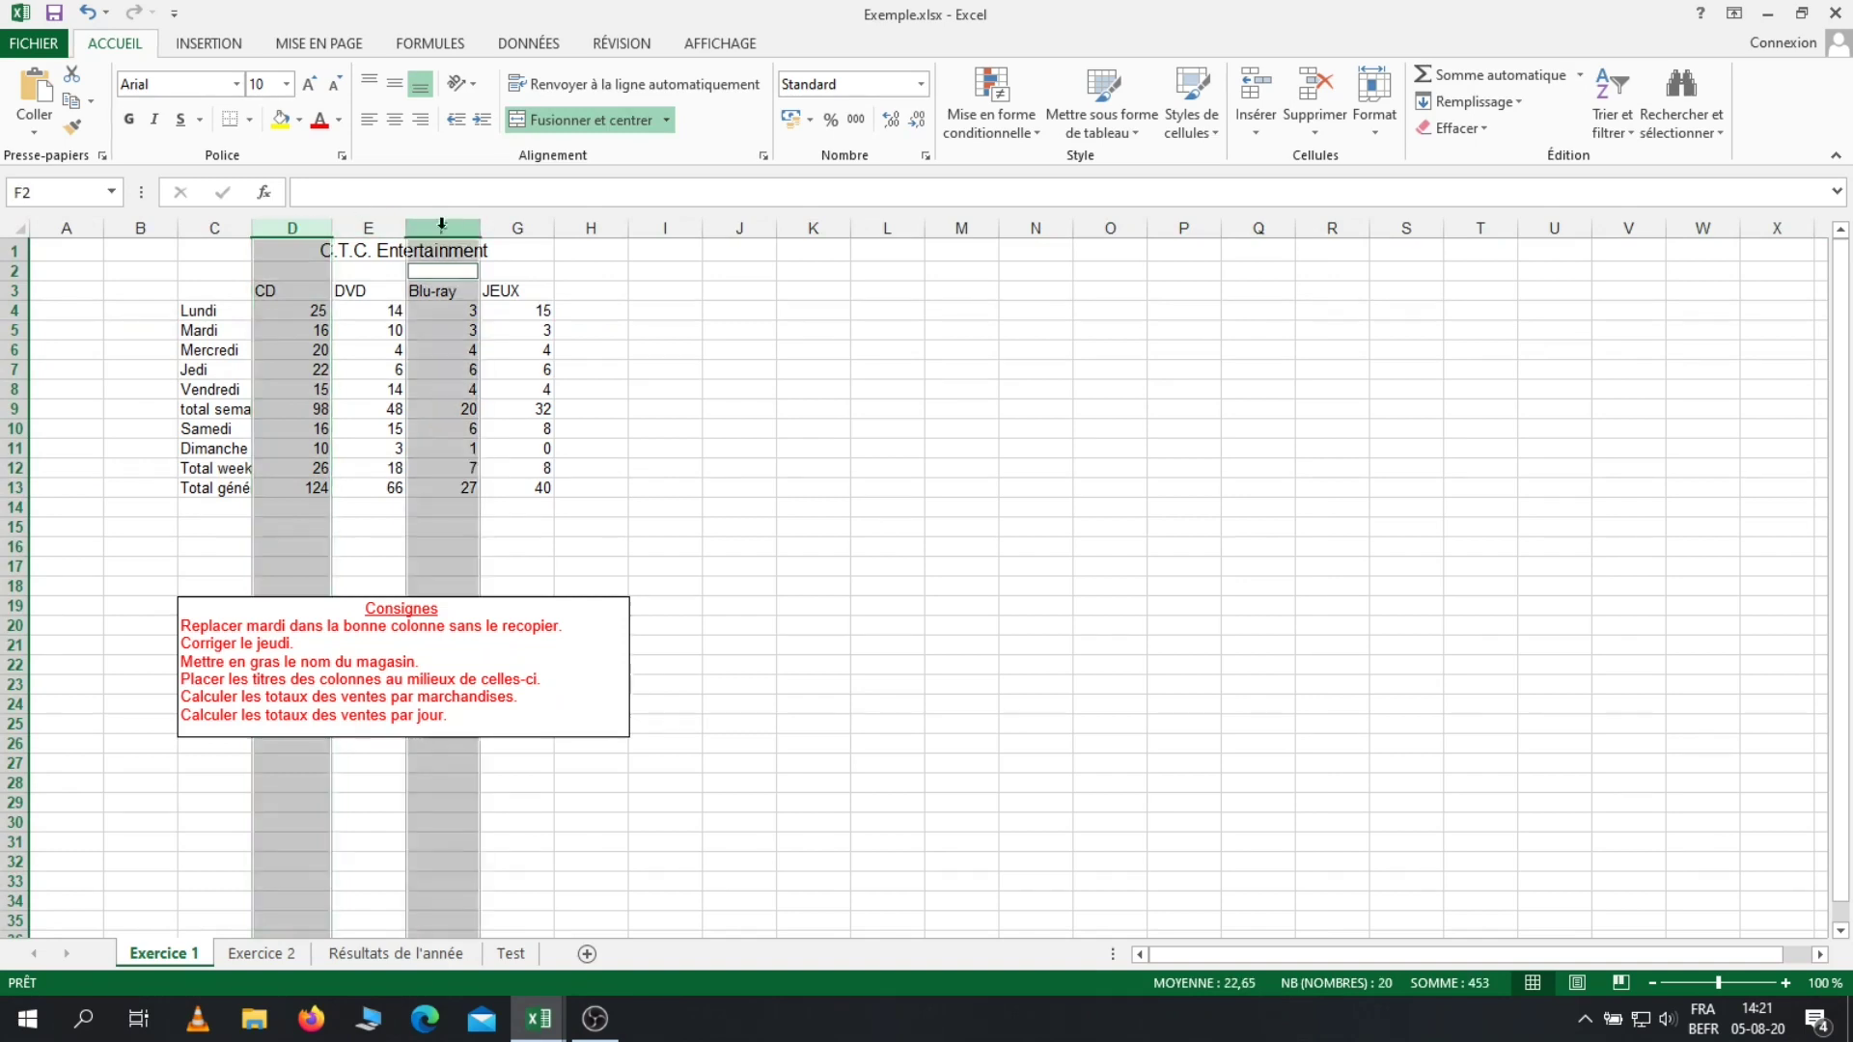
ctrl+click(589, 228)
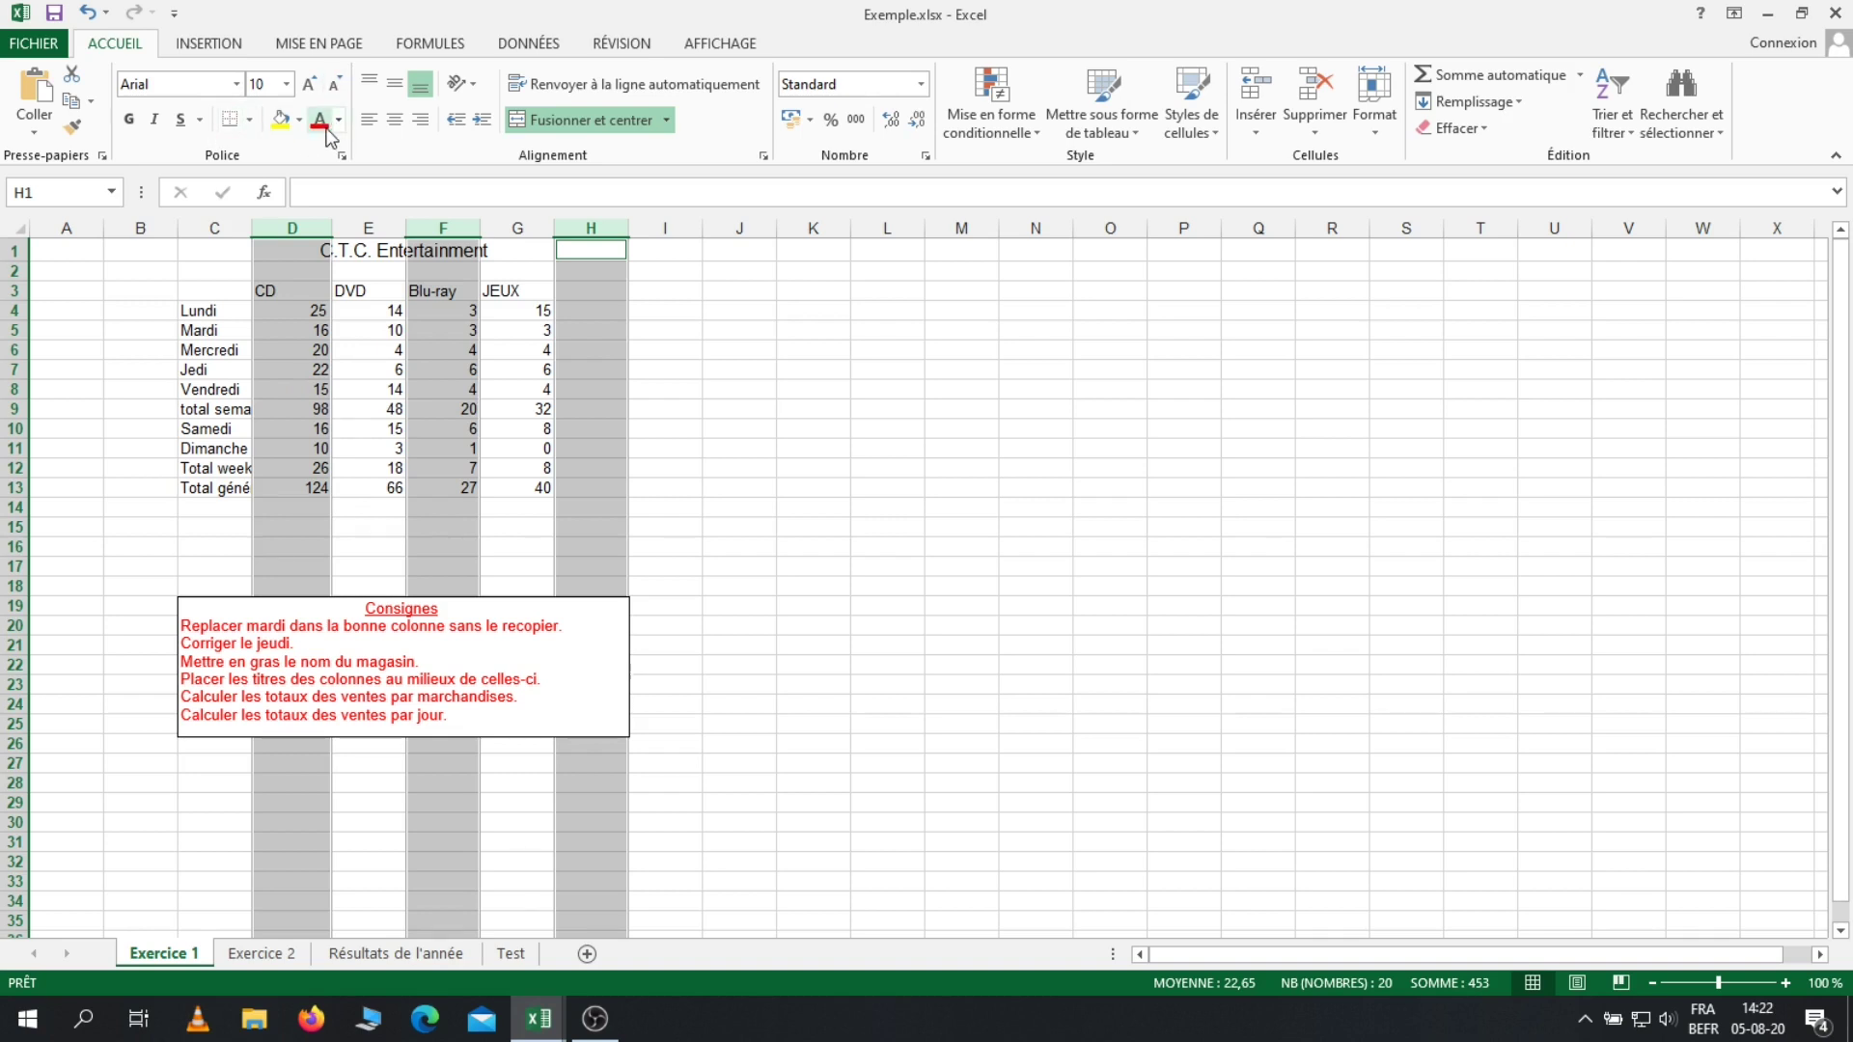
click(714, 332)
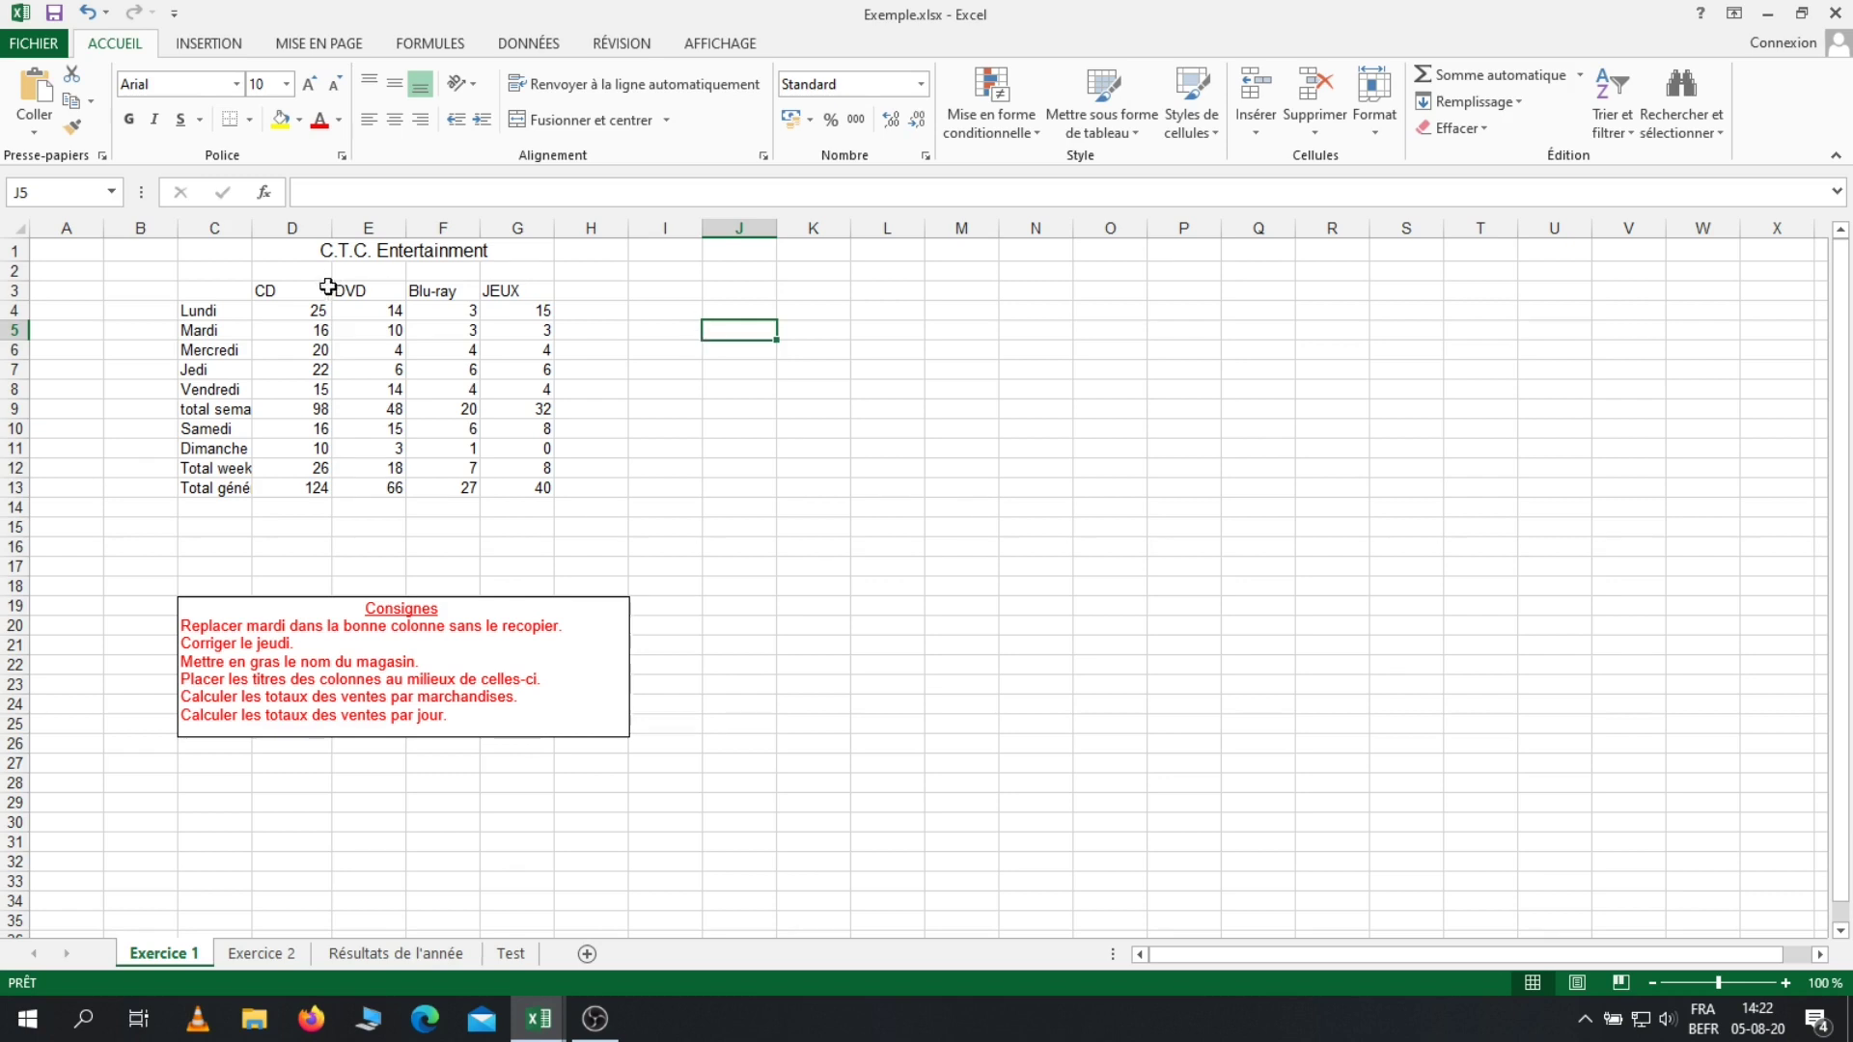
- Select cell A3, and entire columns B and D one at a time
click(61, 290)
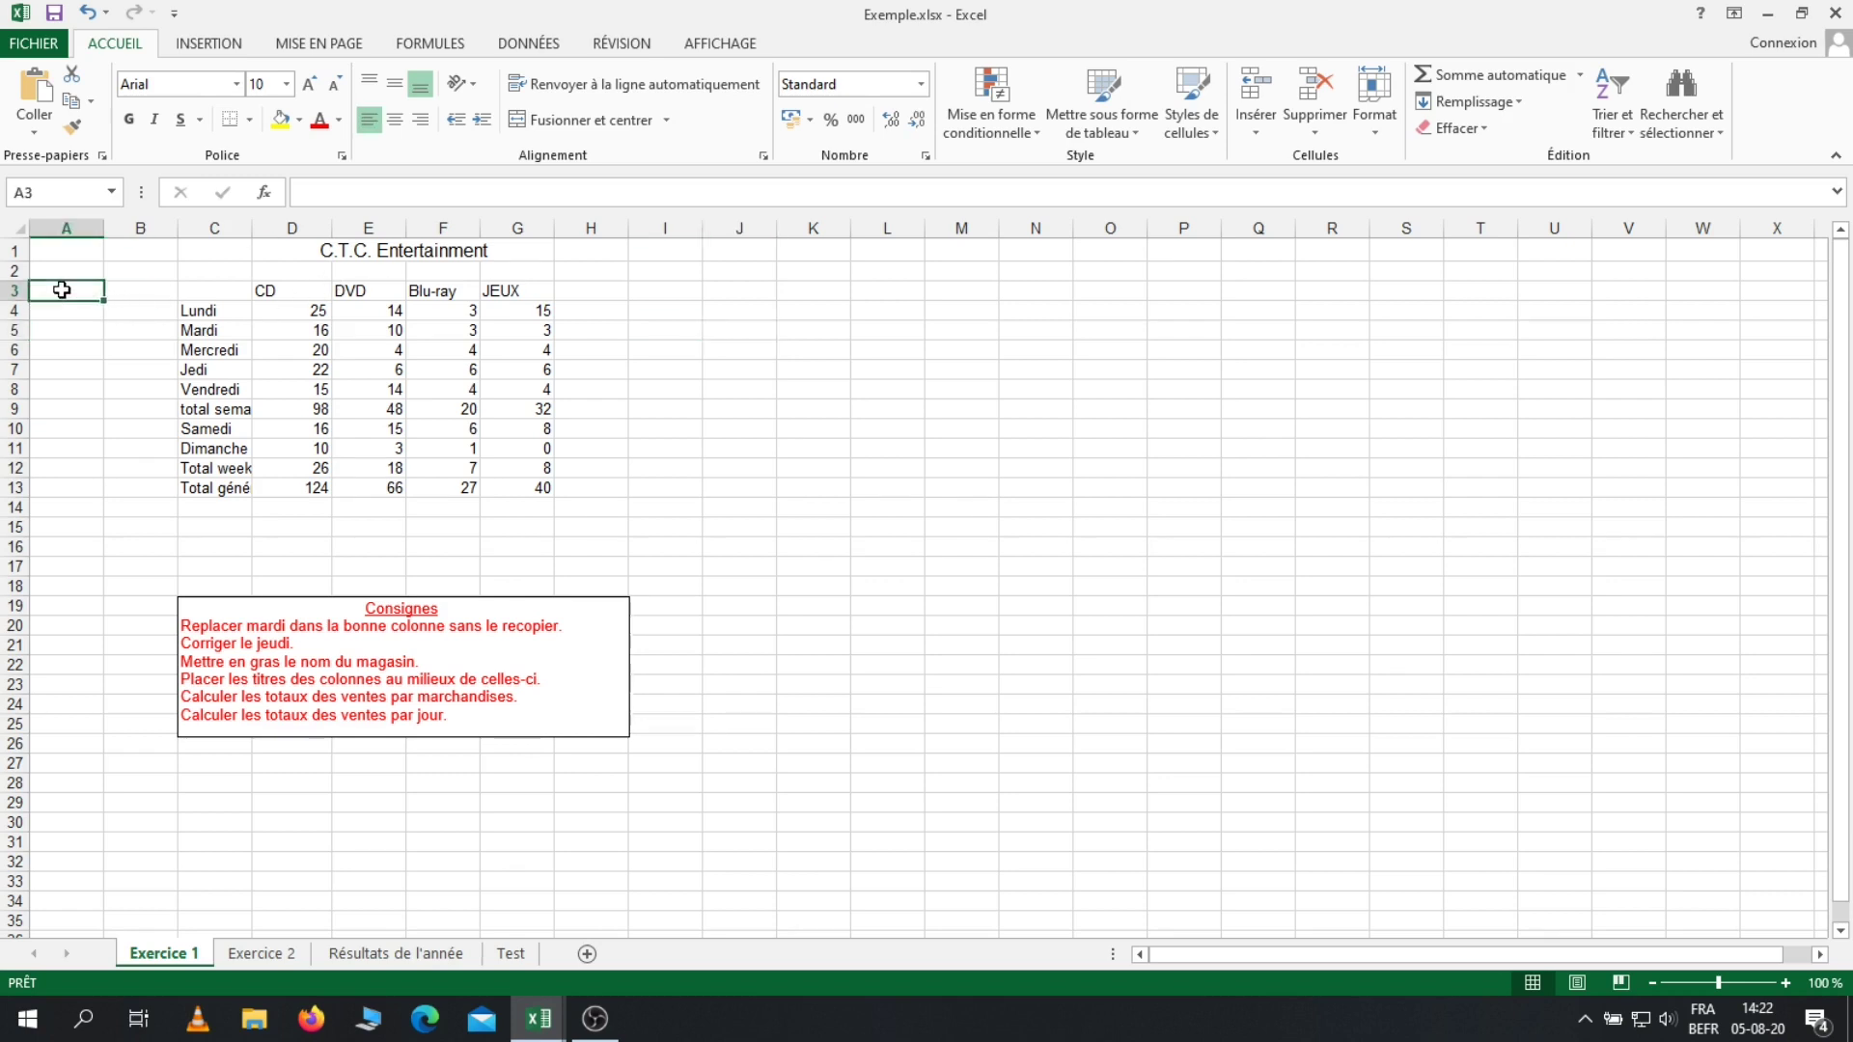
click(140, 228)
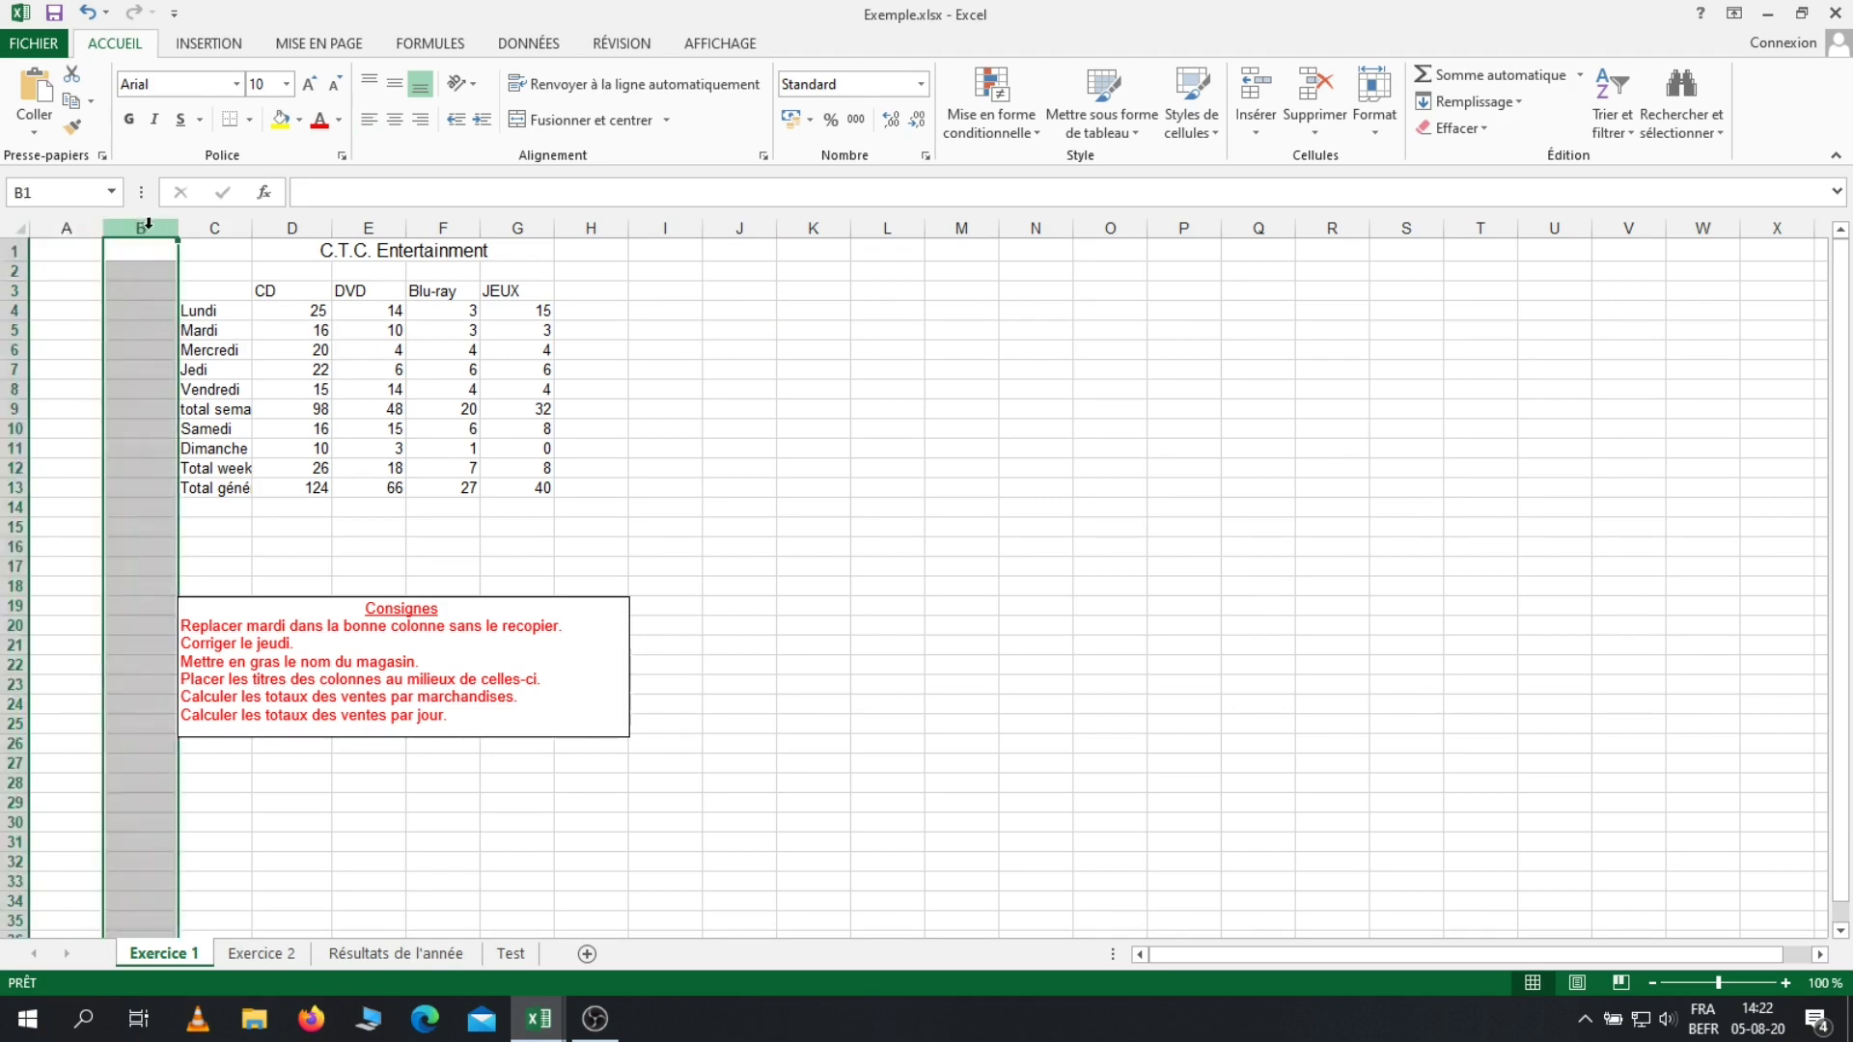
click(289, 226)
- Select all cells of the Exercice 1 worksheet at once, and clear the selection
click(117, 347)
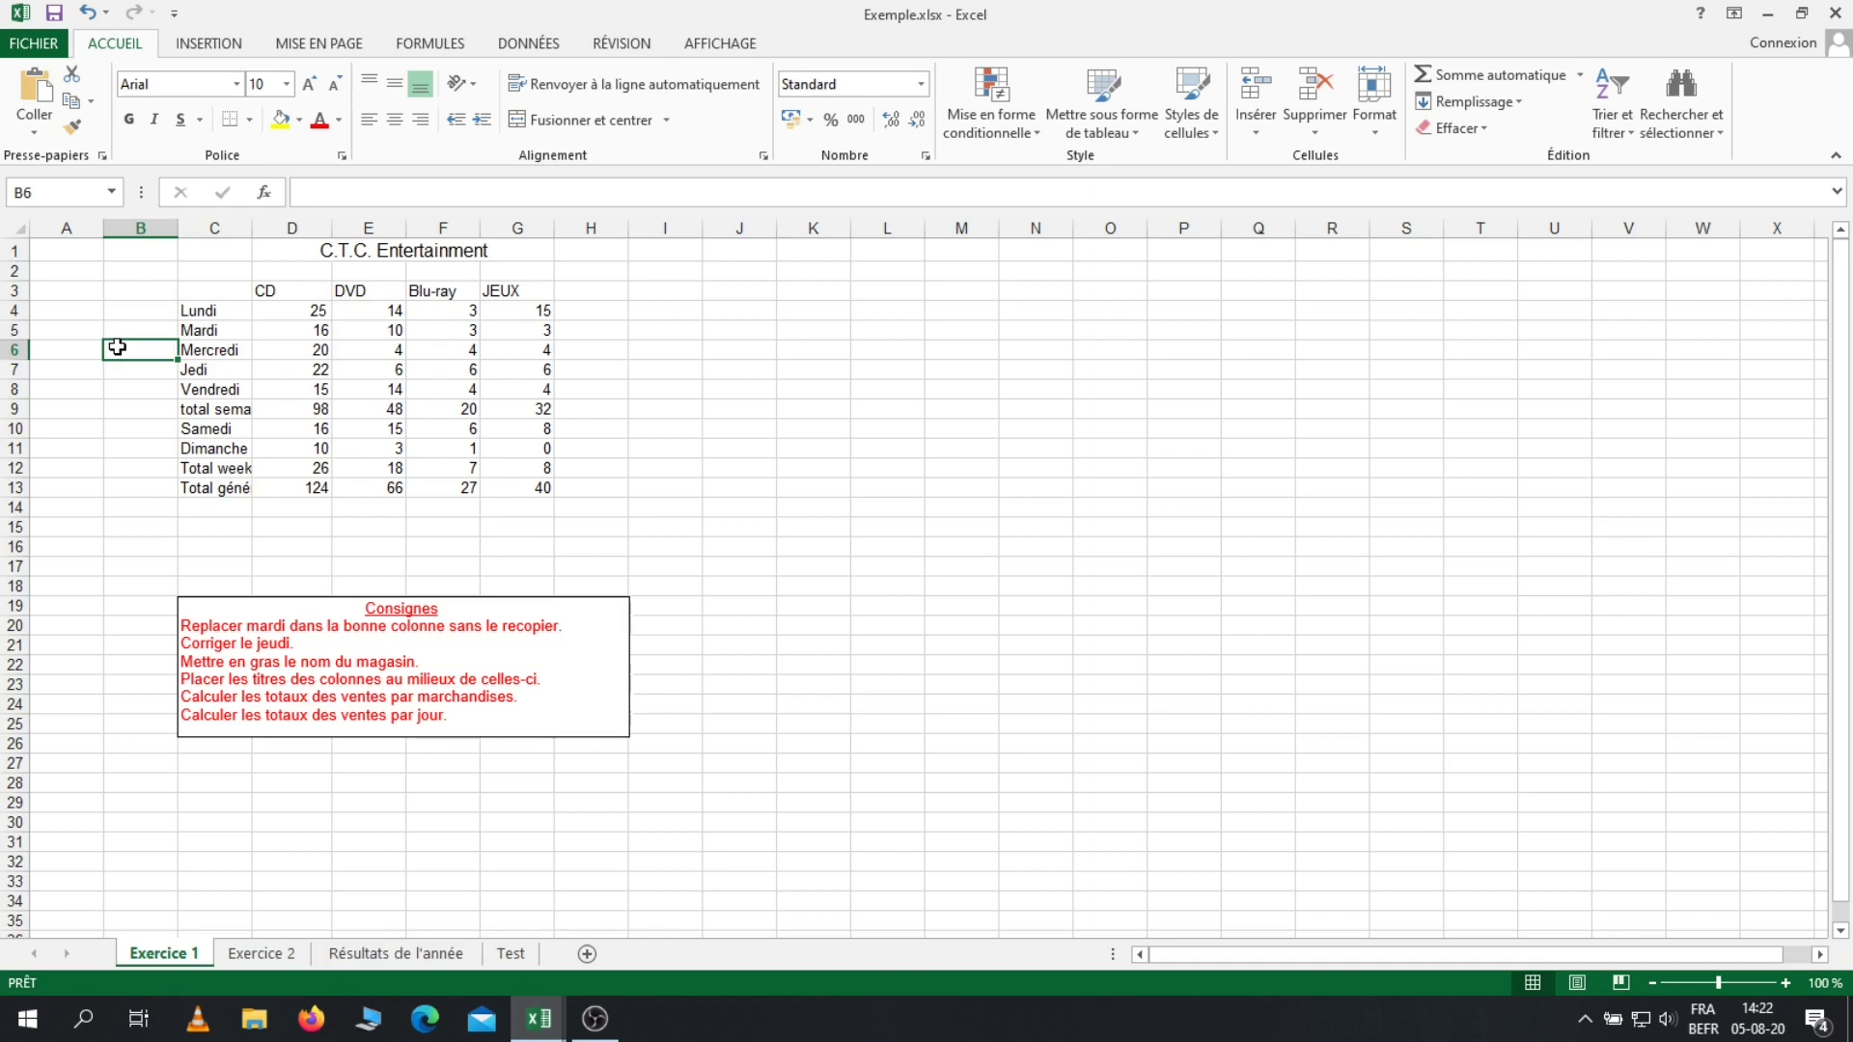
click(19, 229)
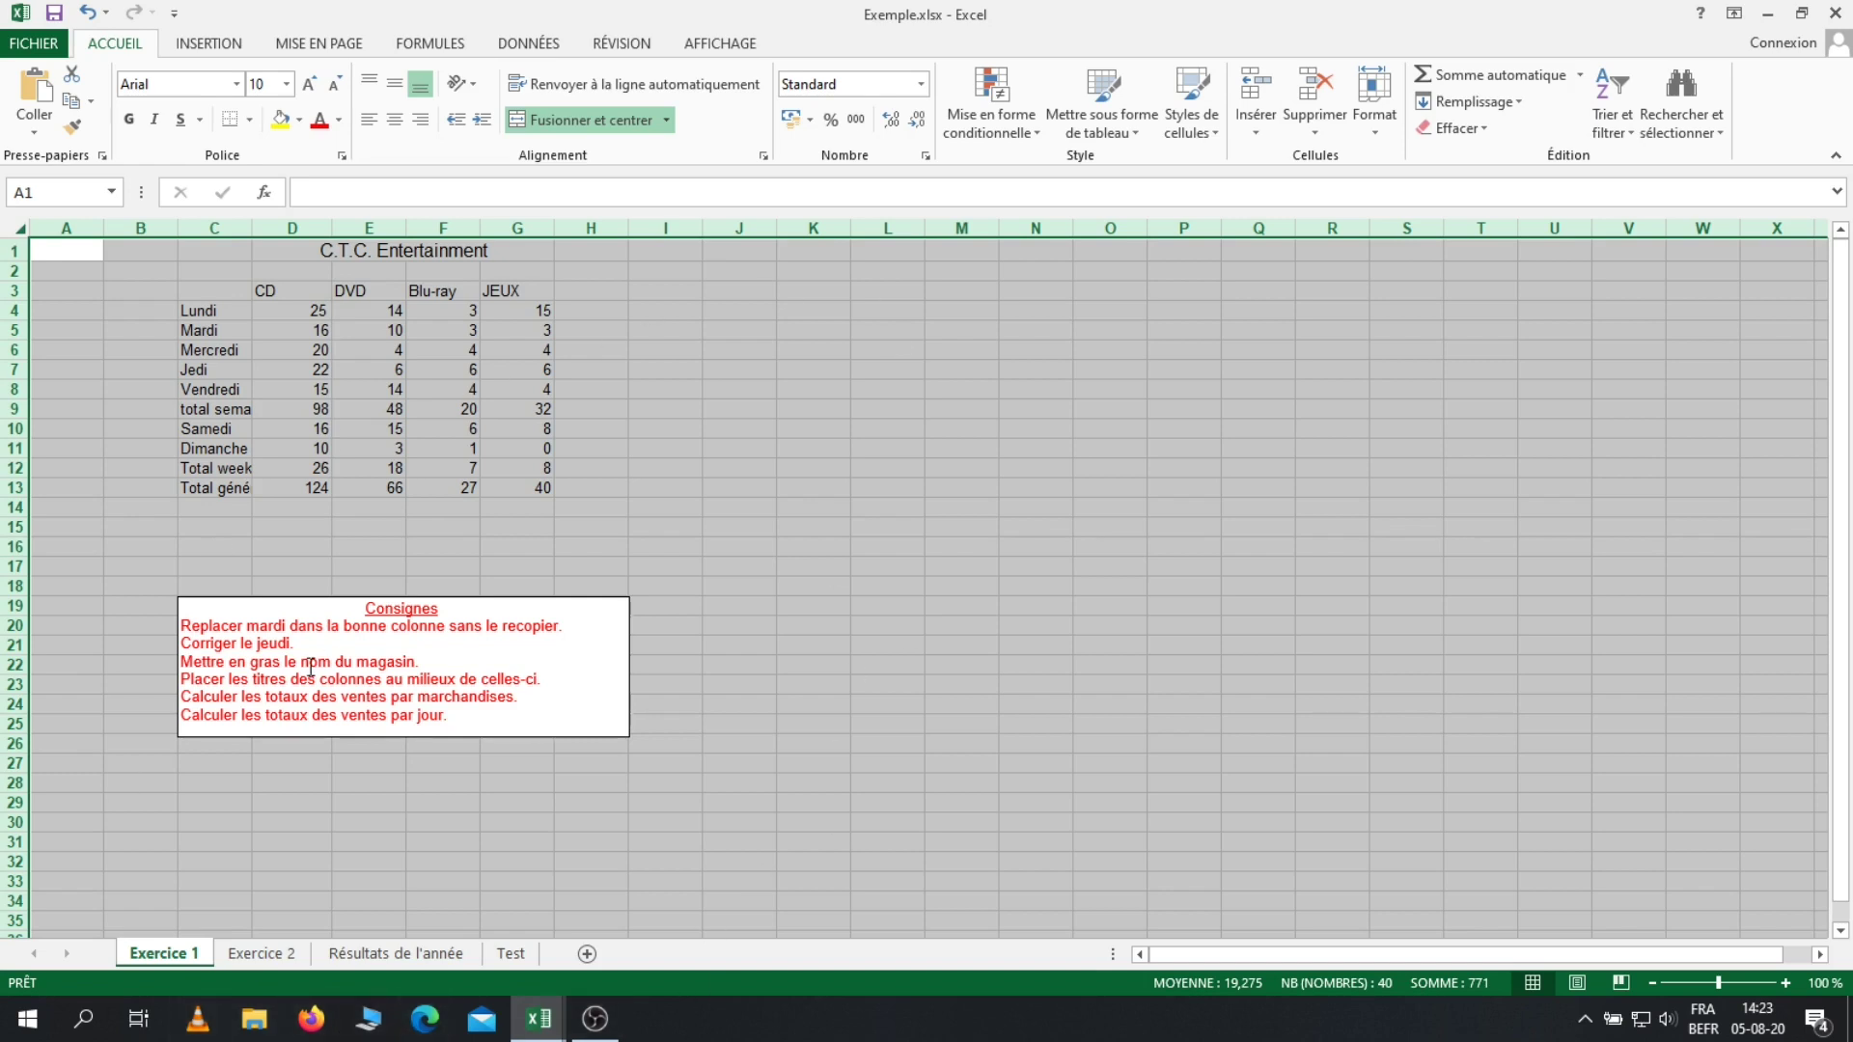
click(159, 303)
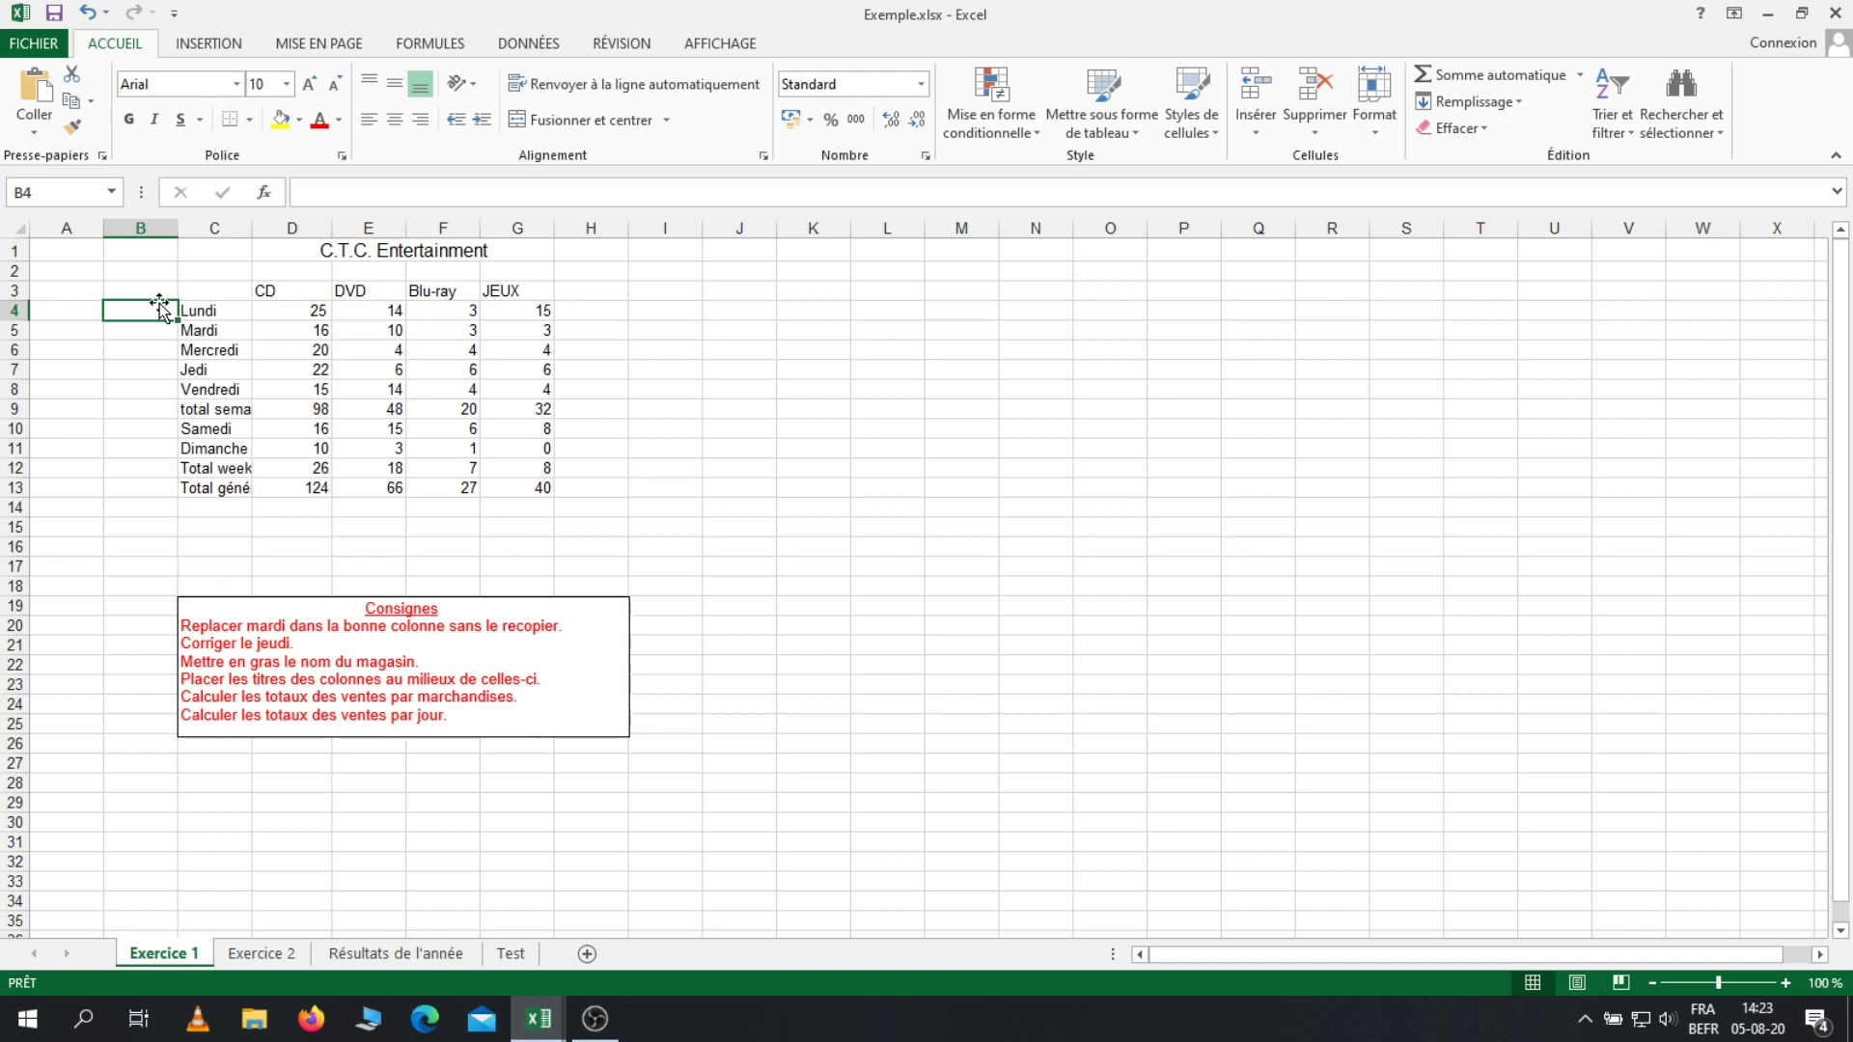